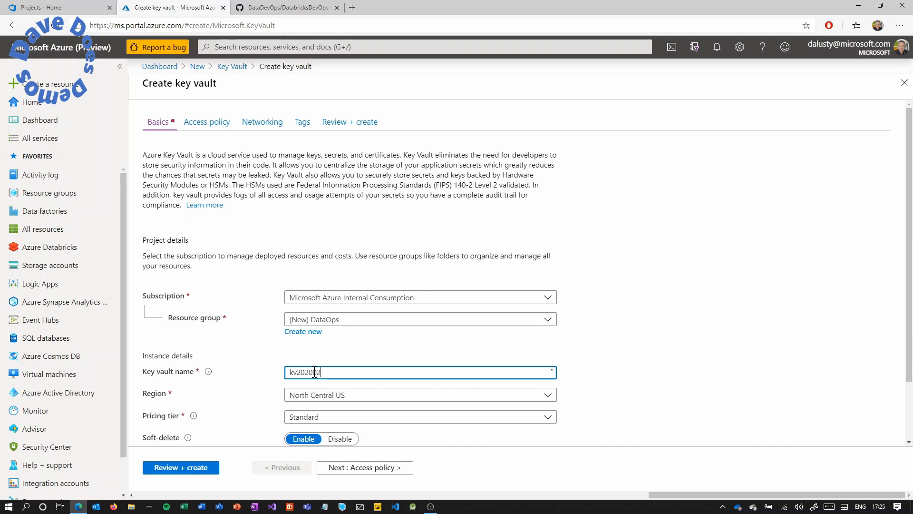
Finish the key vault name kv20200210 and set its region to East US.
type("210")
left_click(316, 394)
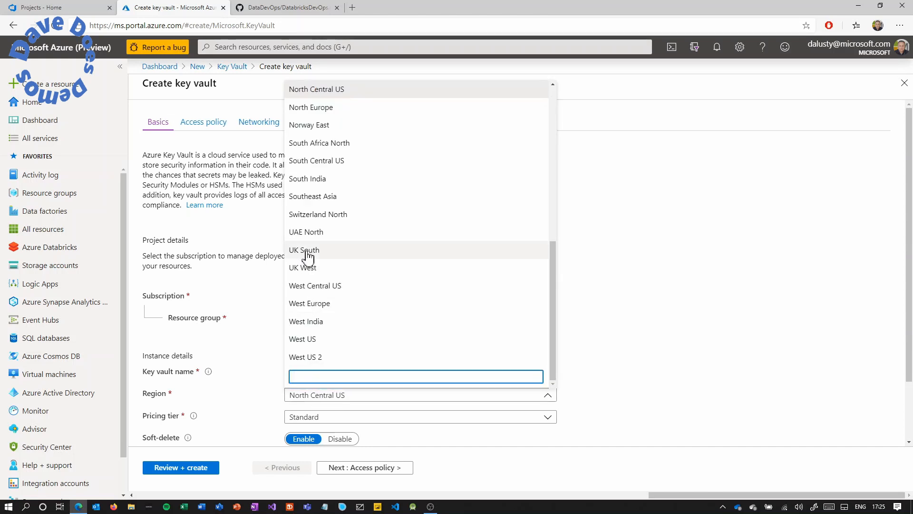
scroll(307, 254, "up", 10)
left_click(307, 268)
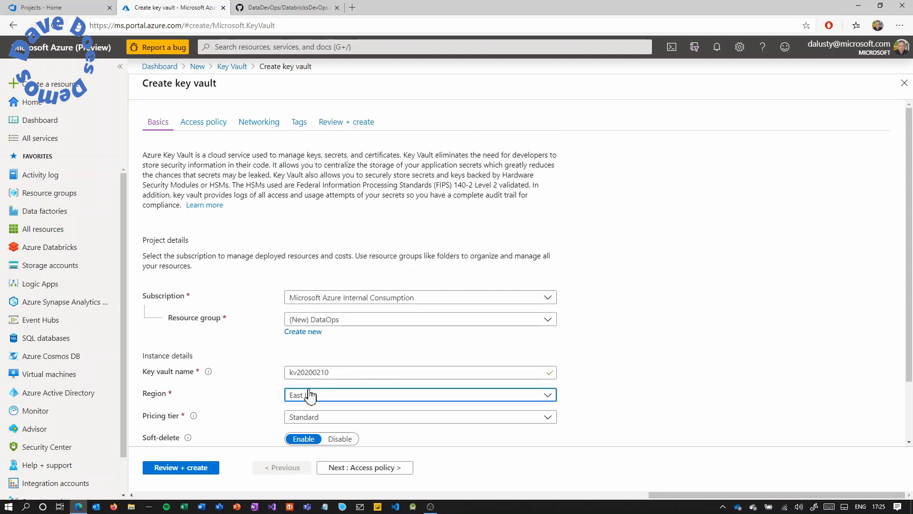
scroll(310, 419, "down", 2)
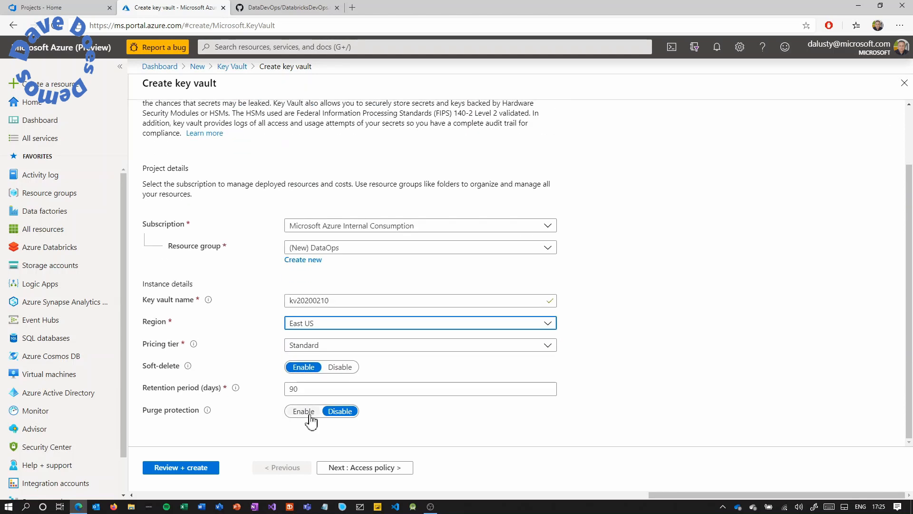
Pass the access policy settings, validate and create the key vault.
left_click(353, 468)
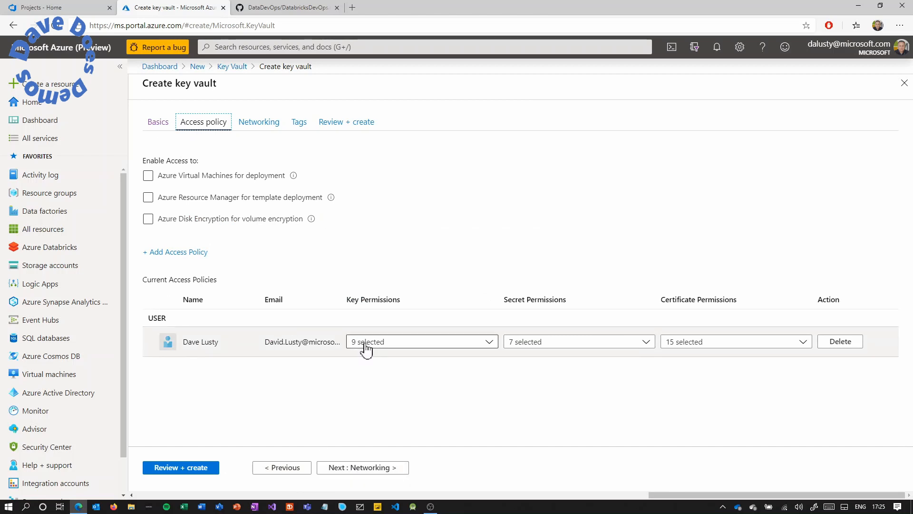
left_click(185, 467)
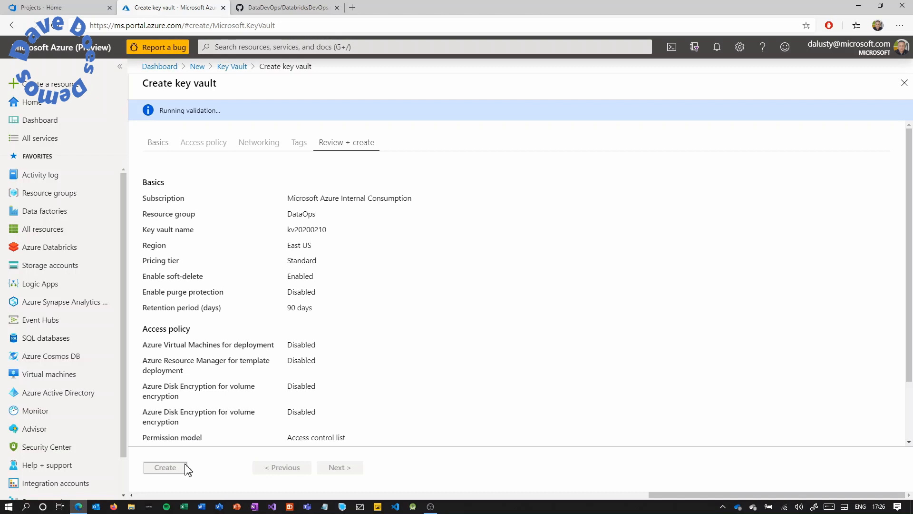
left_click(176, 470)
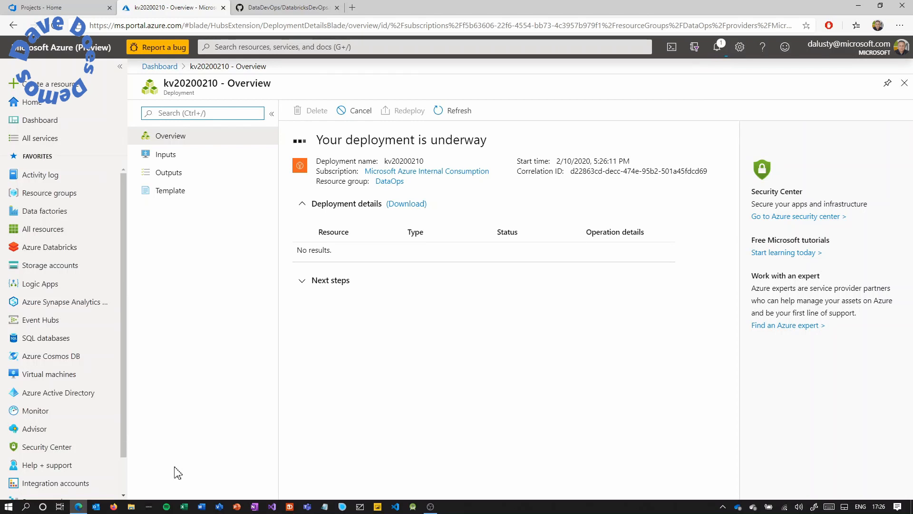
Start creating an Azure Databricks workspace from the marketplace.
left_click(67, 84)
type("Databricks")
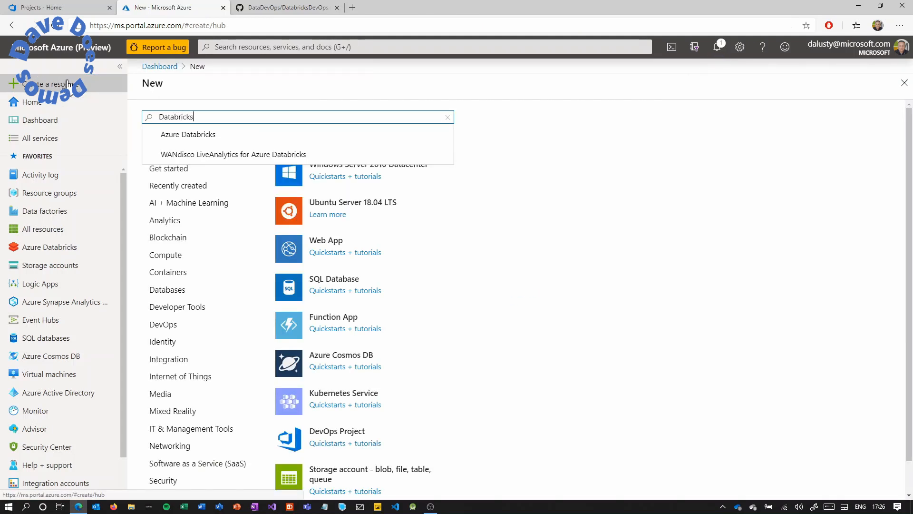
left_click(180, 135)
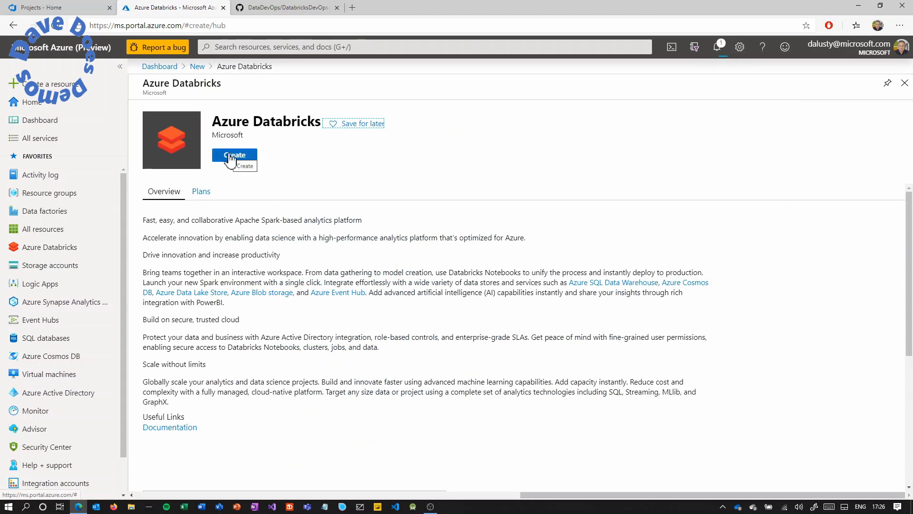
left_click(233, 157)
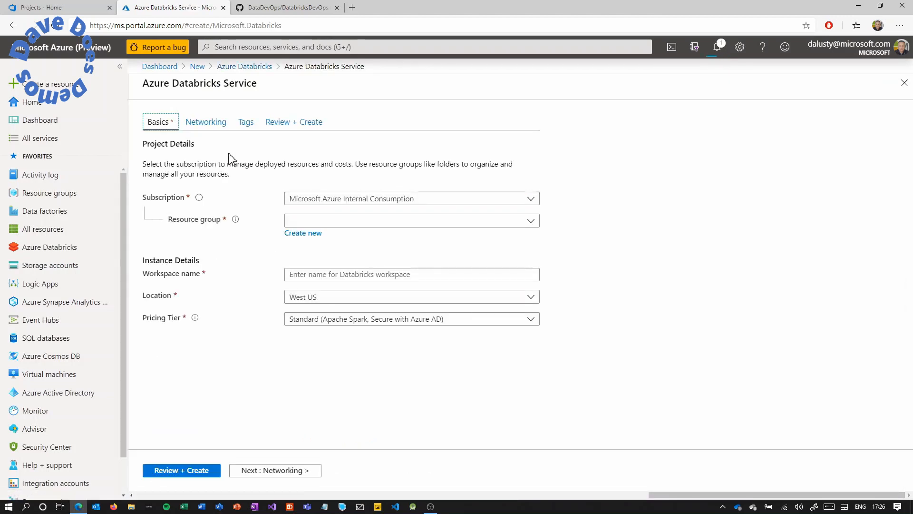
Put workspace adb20200210 in the DataOps resource group, located in East US.
left_click(388, 224)
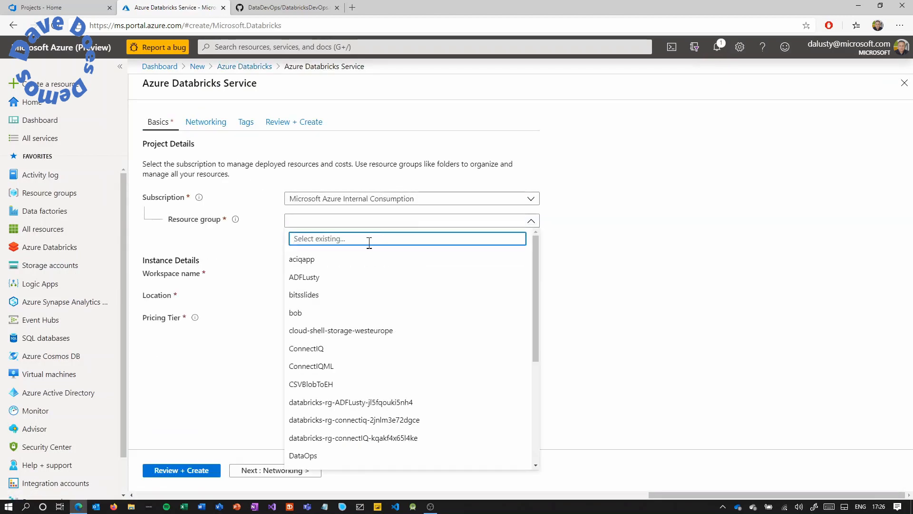
left_click(312, 458)
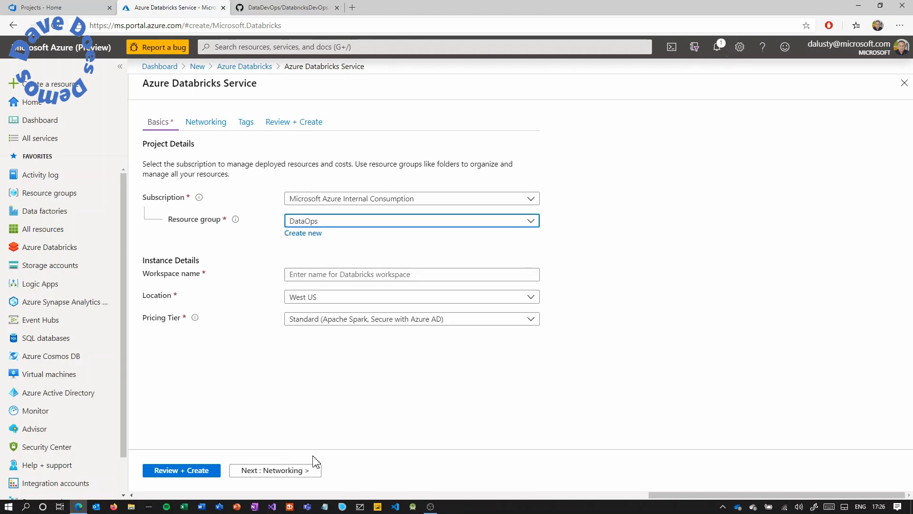
left_click(332, 275)
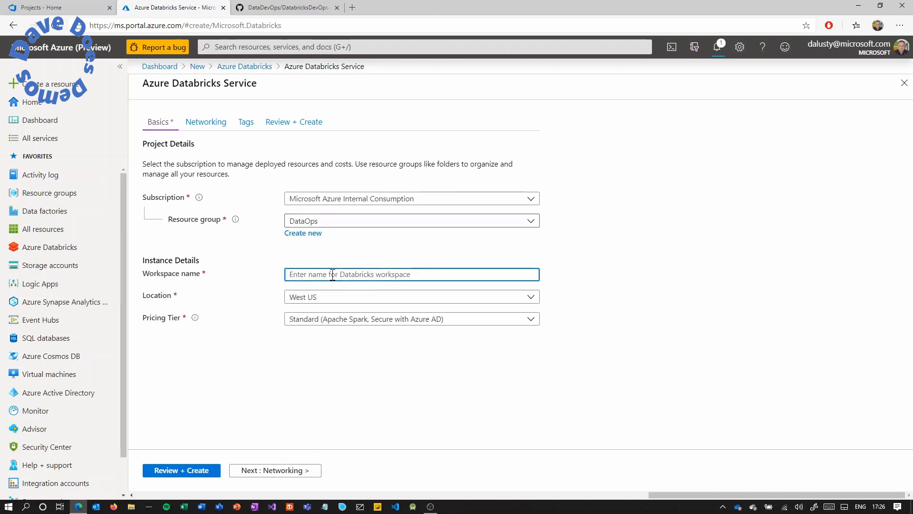
type("adb20200210")
left_click(322, 298)
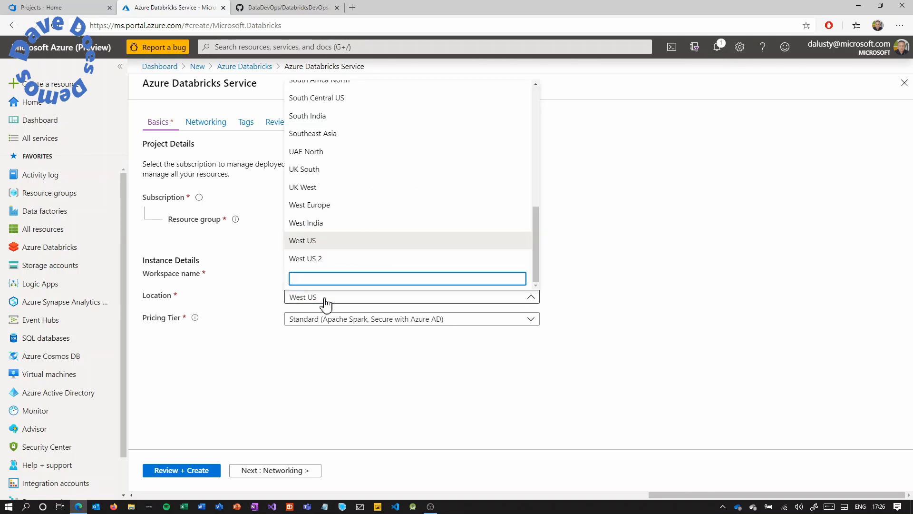
scroll(332, 256, "up", 10)
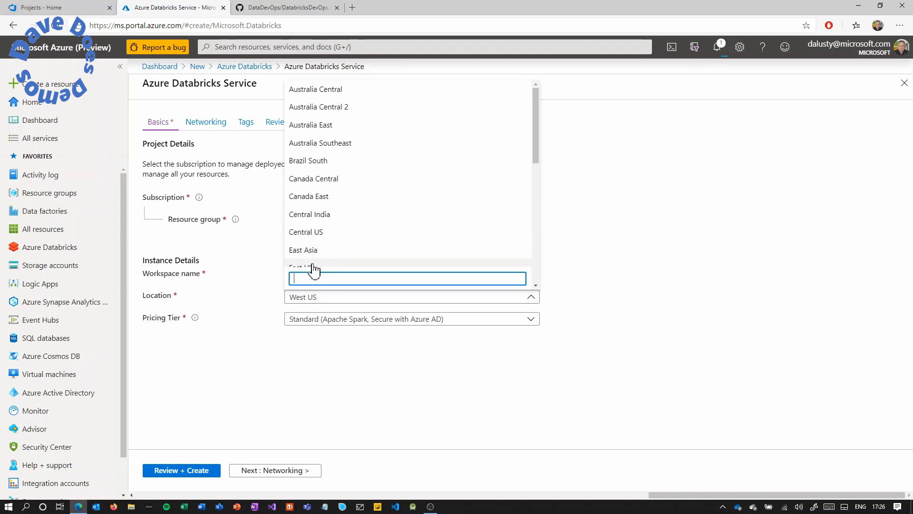
left_click(312, 268)
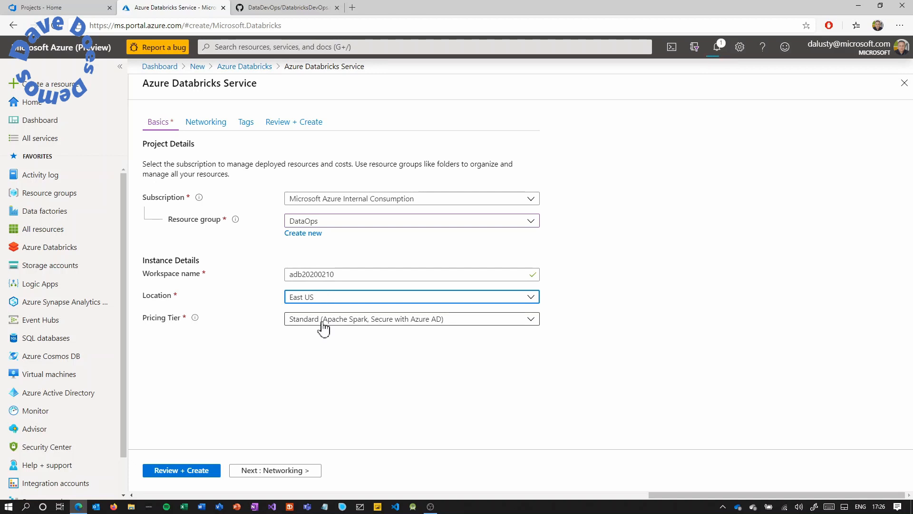
Validate and create the standard-tier Databricks workspace.
left_click(190, 471)
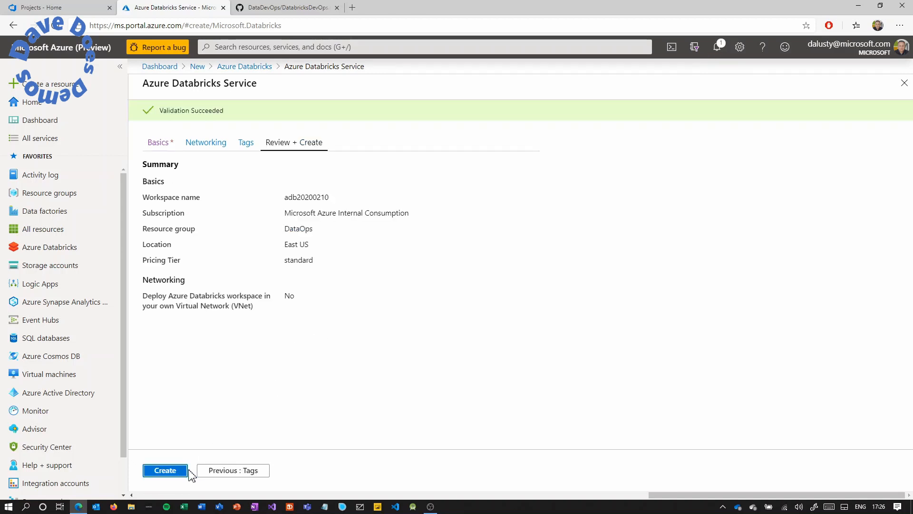
left_click(165, 471)
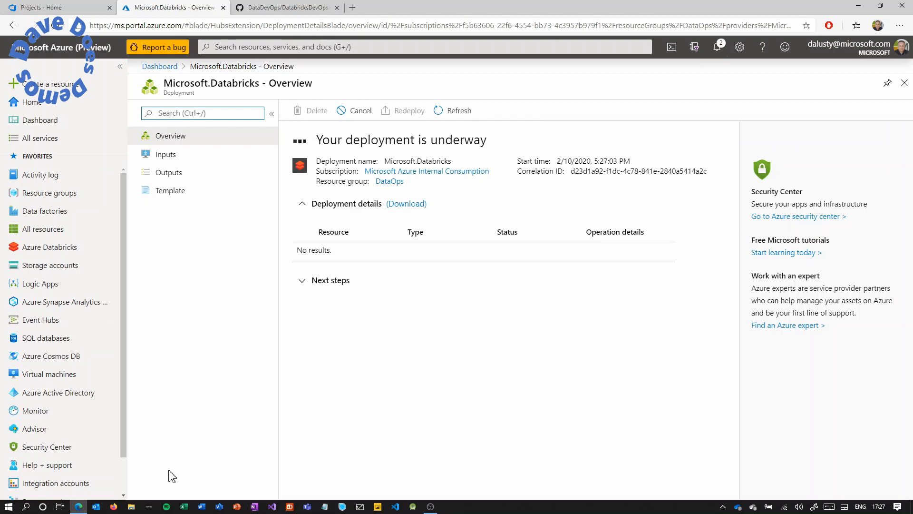
key("ctrl+shift+Tab")
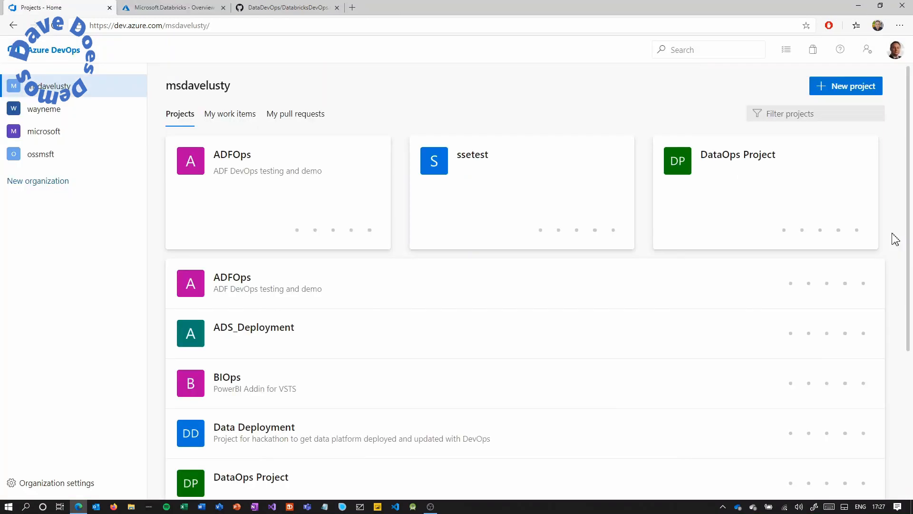
Create a private Azure DevOps project named DataOps.
left_click(849, 91)
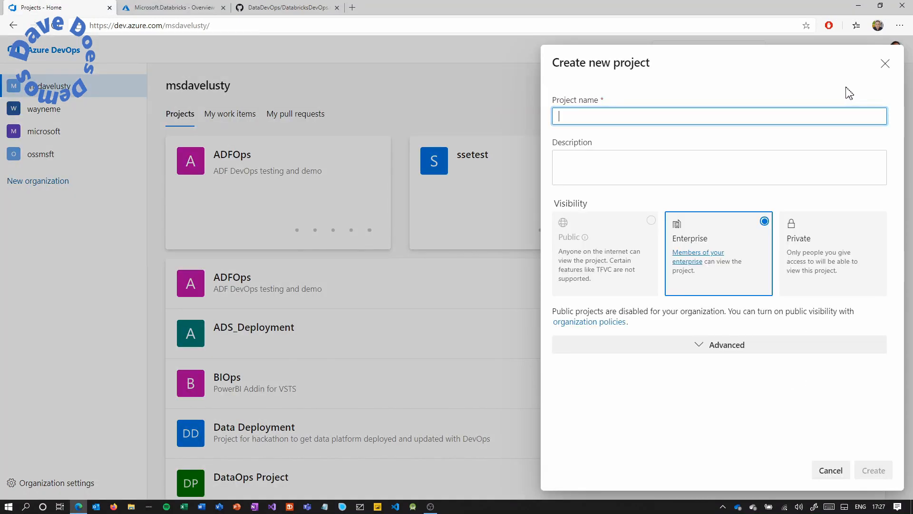
type("Data")
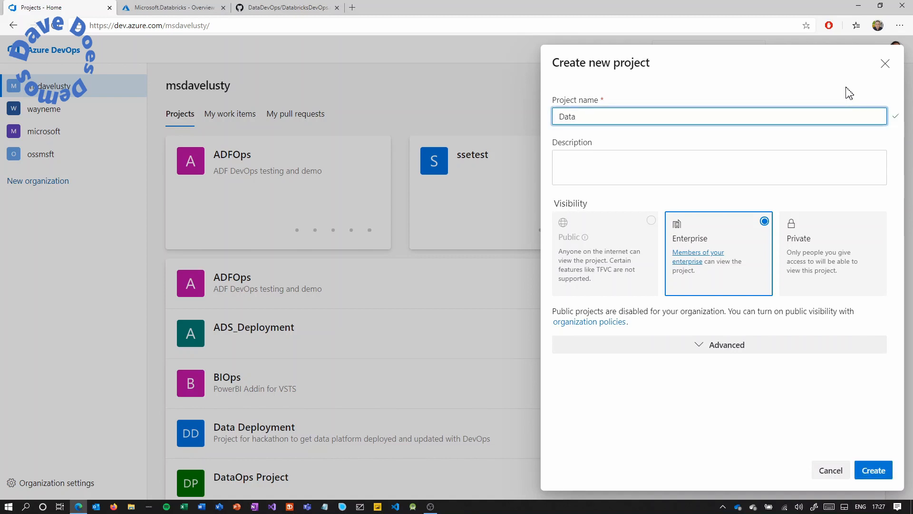
type("Ops")
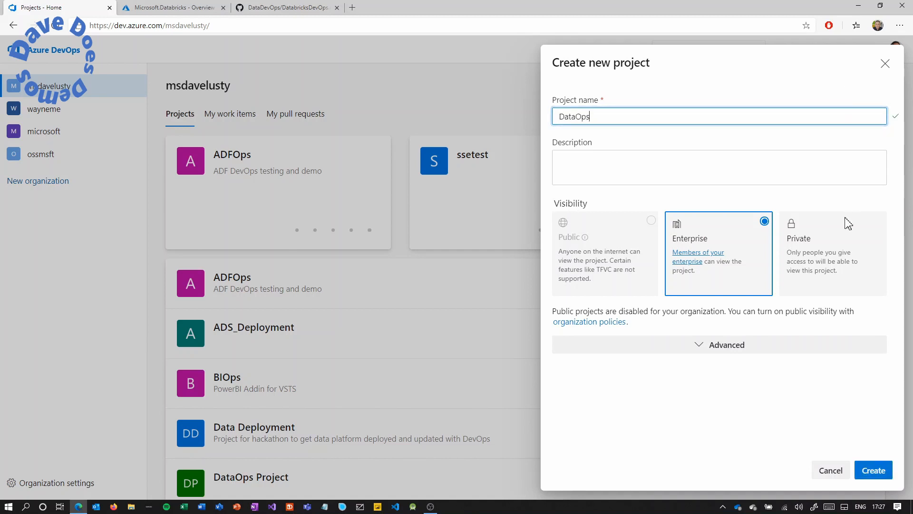
left_click(830, 261)
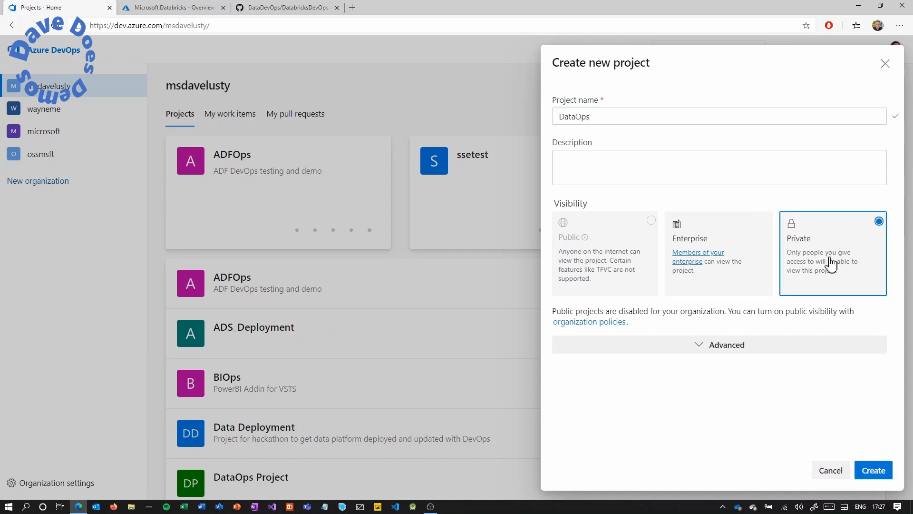
left_click(873, 470)
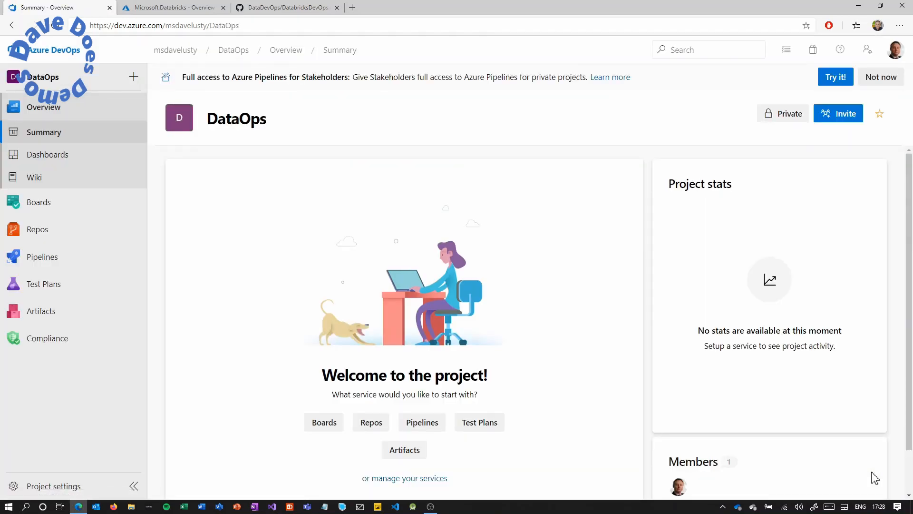
Initialize the DataOps repository with a README.
mouse_move(73, 236)
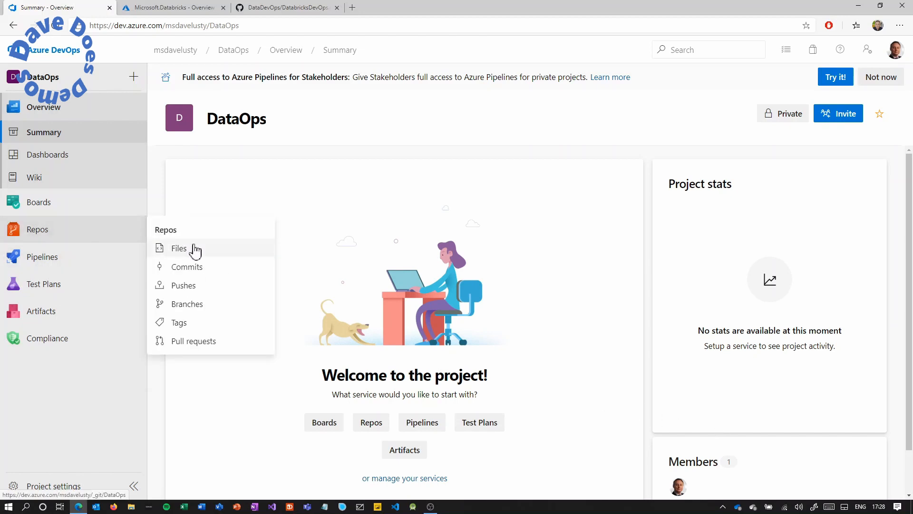
left_click(124, 236)
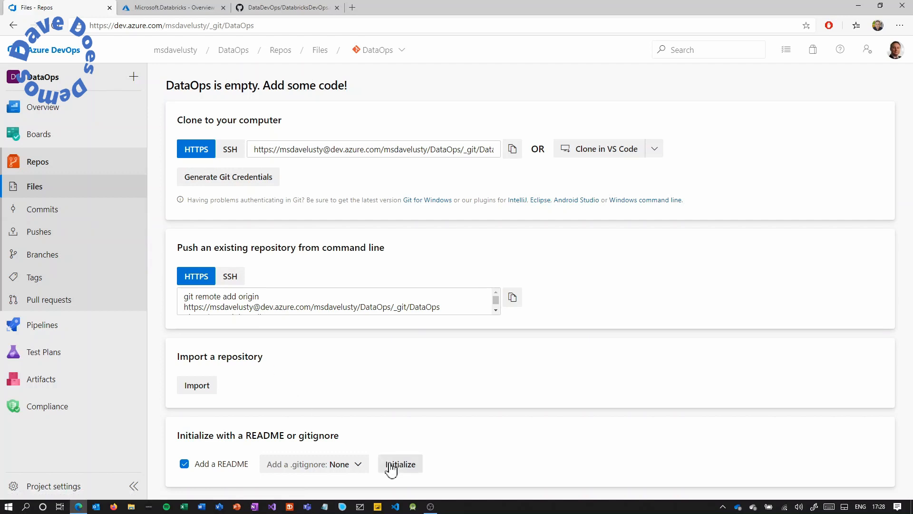
left_click(395, 468)
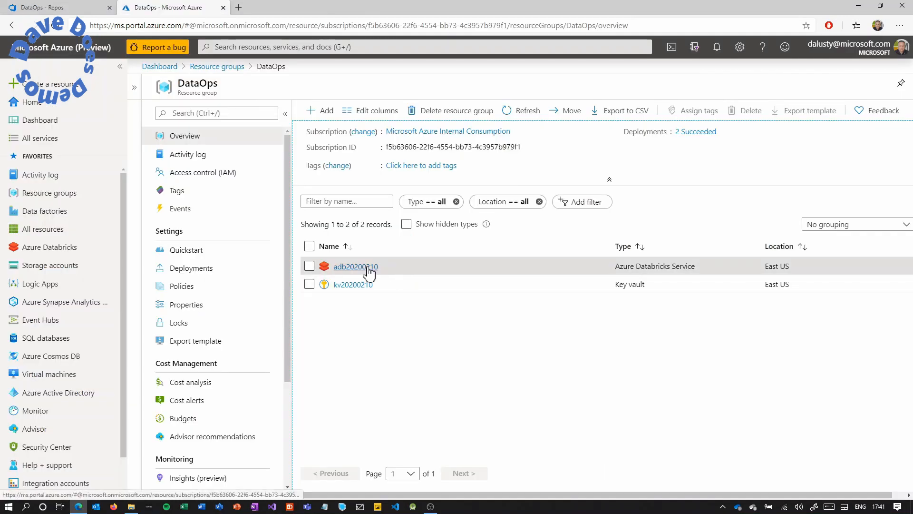
Launch the adb20200210 Databricks workspace and go to its Git integration settings.
left_click(370, 270)
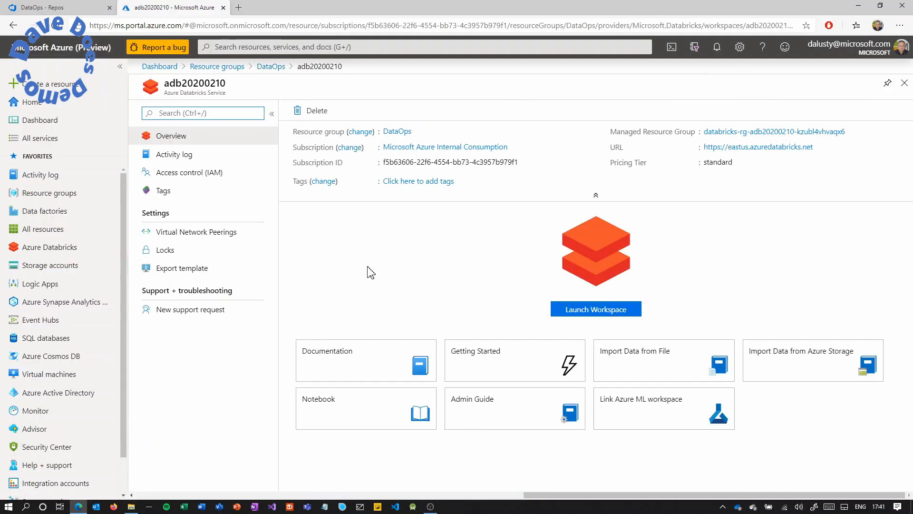
left_click(578, 310)
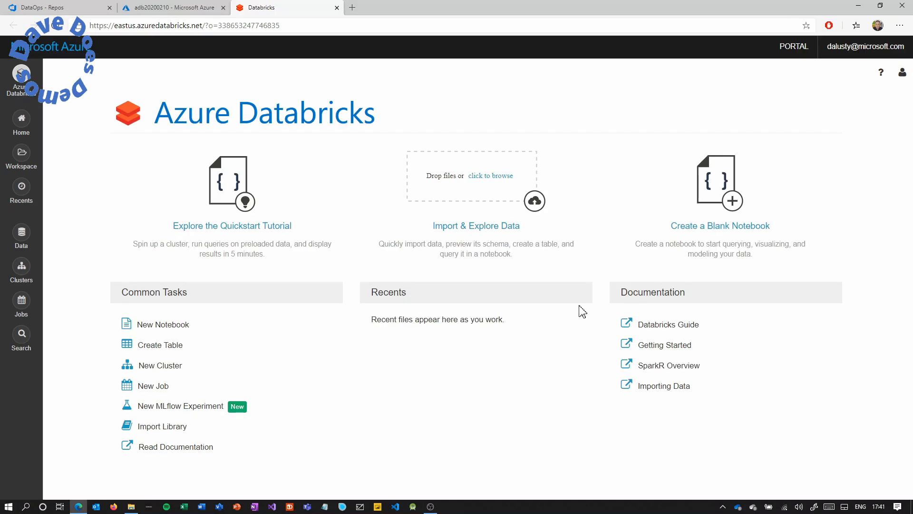
left_click(903, 76)
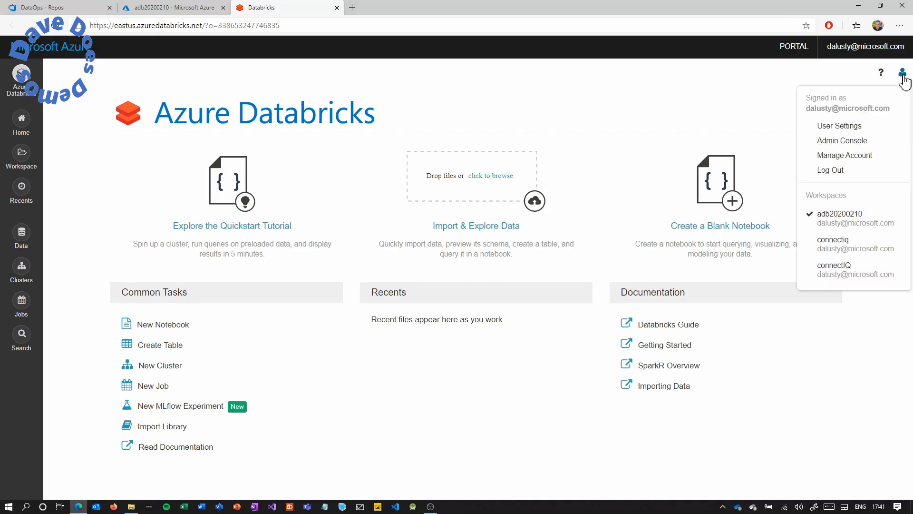
left_click(860, 127)
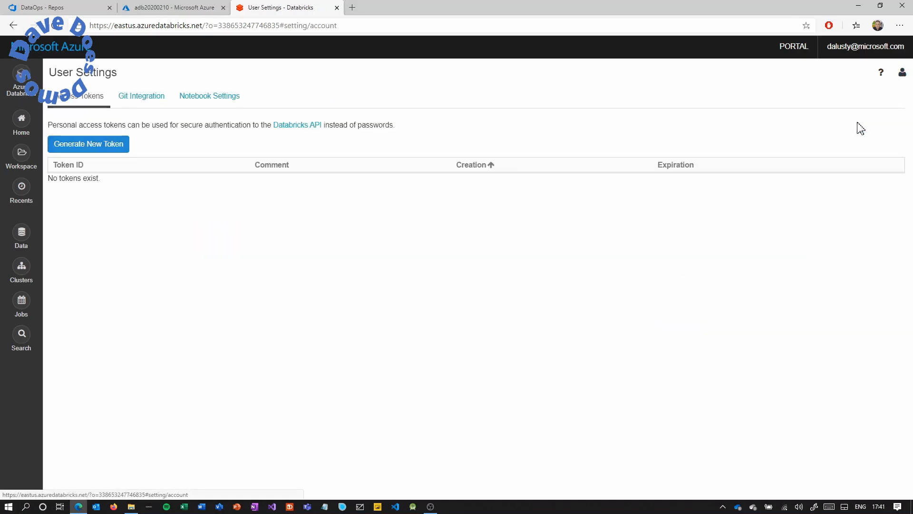
left_click(162, 100)
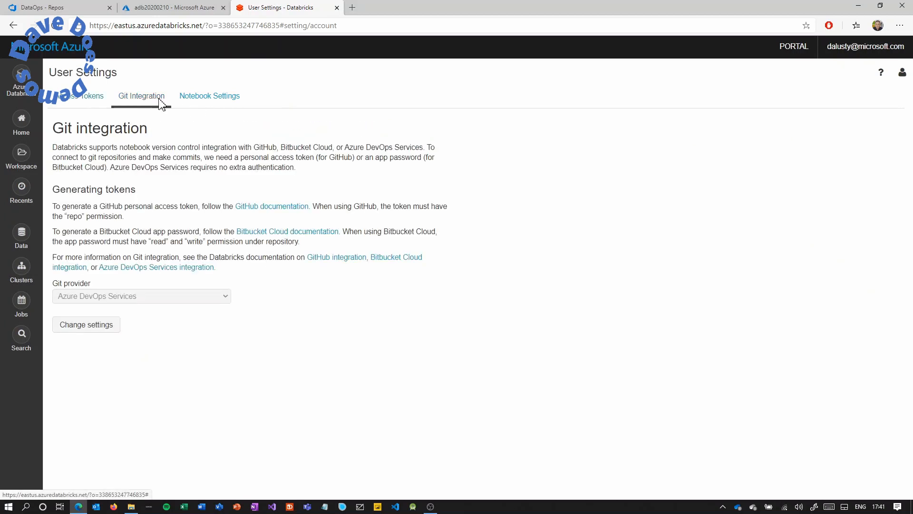
Set the Git provider to Azure DevOps Services and save it.
left_click(94, 328)
left_click(114, 298)
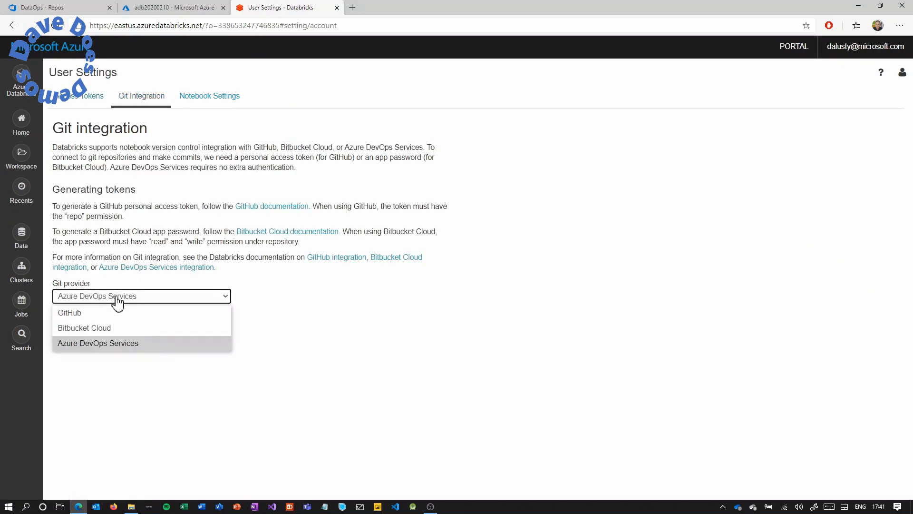
left_click(106, 311)
left_click(114, 299)
left_click(115, 327)
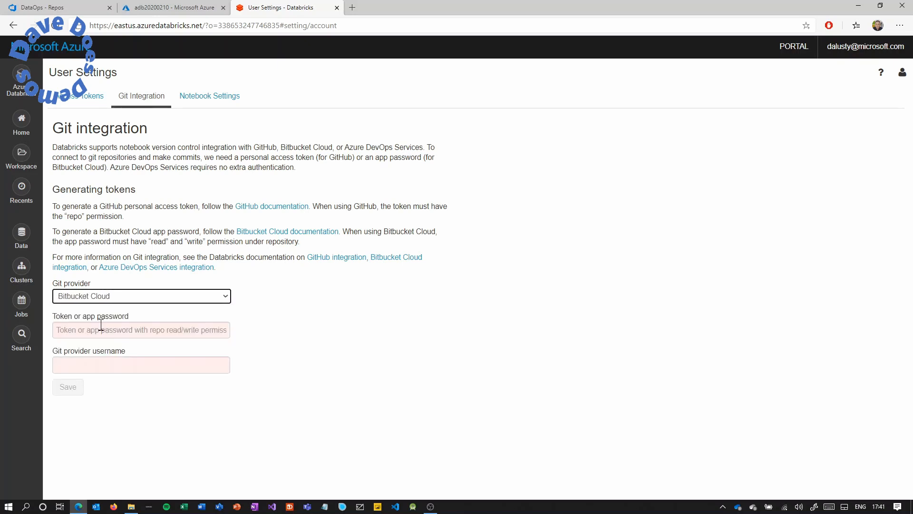
left_click(118, 300)
left_click(99, 341)
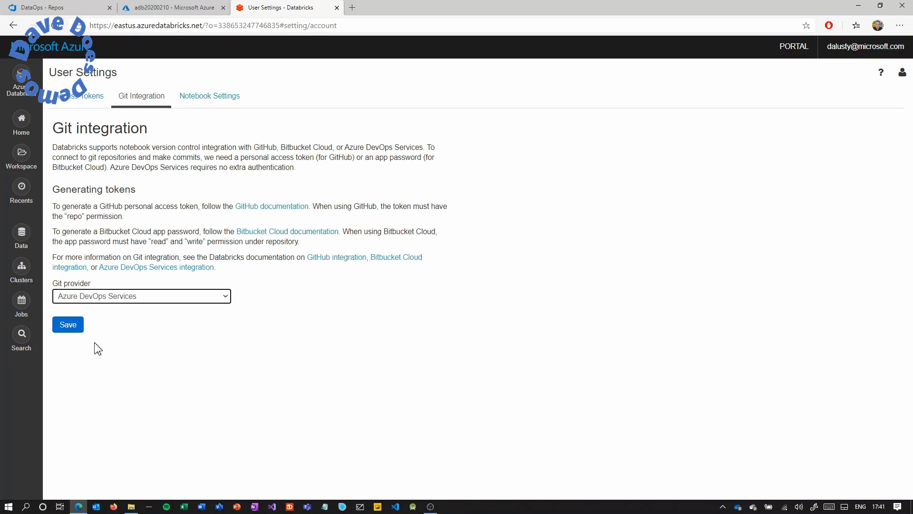
left_click(72, 328)
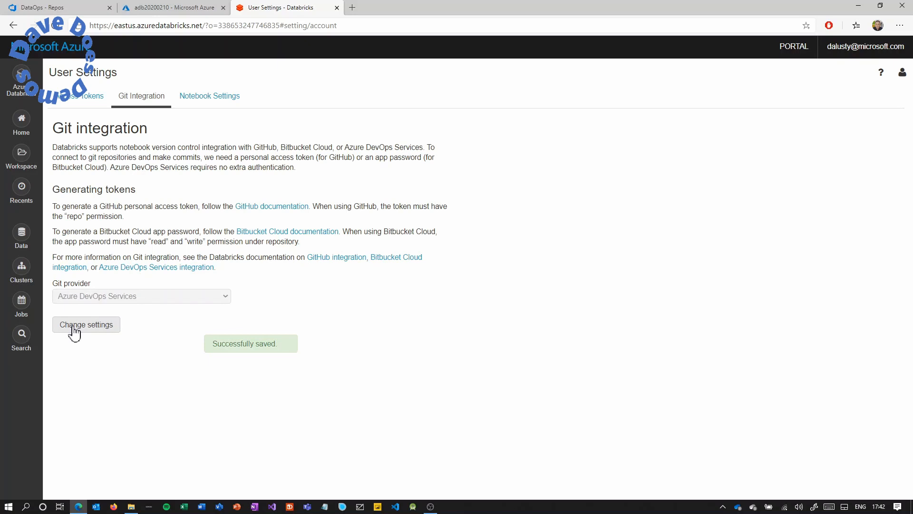
left_click(21, 120)
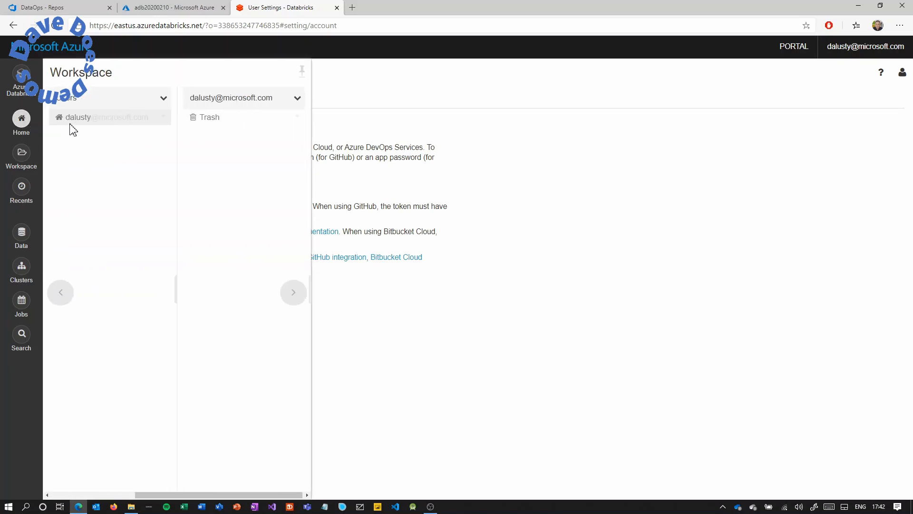
Create a Python notebook named DemoNotebook in the home folder.
right_click(222, 154)
mouse_move(281, 172)
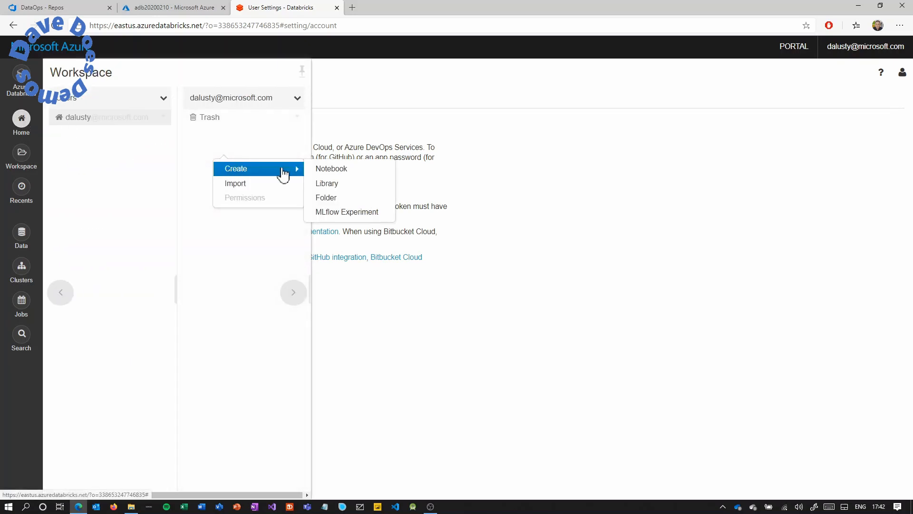
left_click(323, 170)
type("Demo")
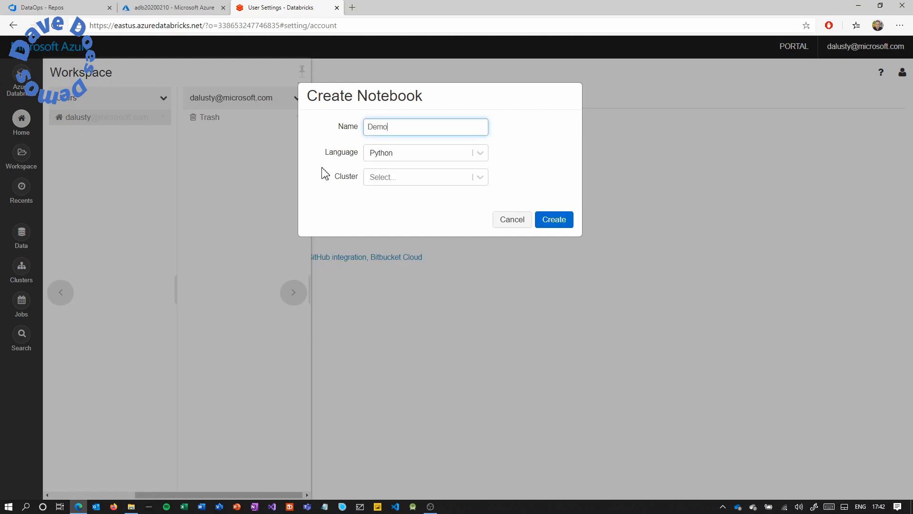
type("Notebook")
left_click(383, 154)
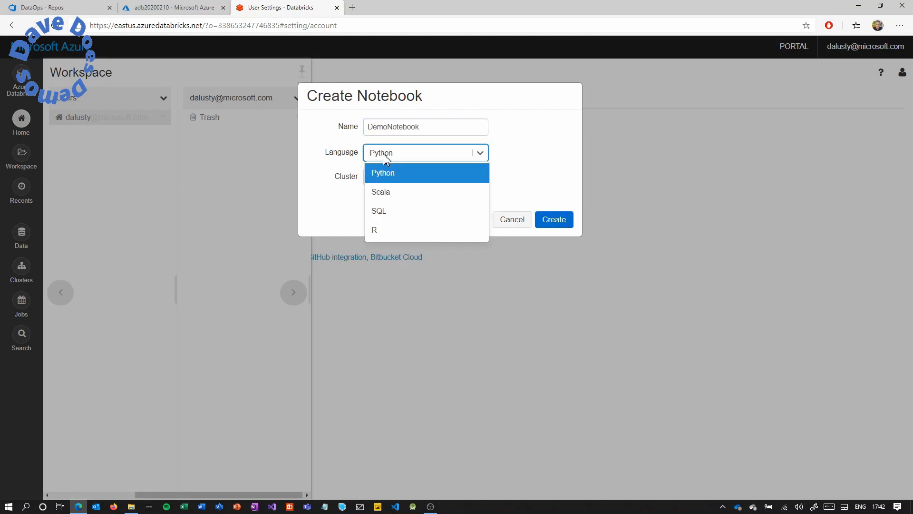
left_click(383, 154)
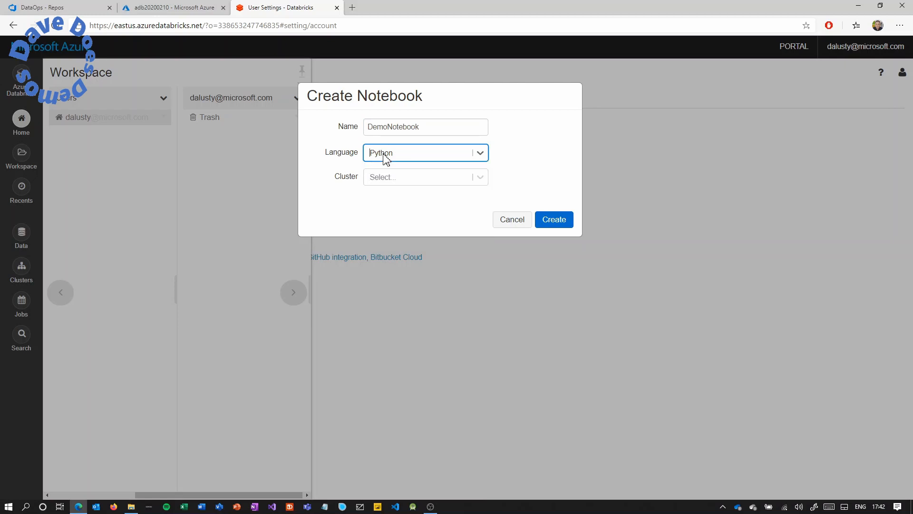
left_click(556, 223)
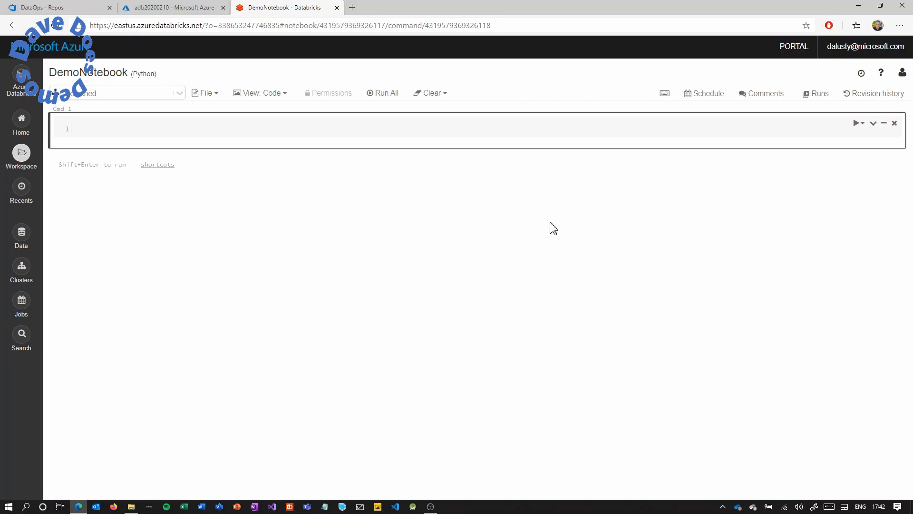
Enable Git linking for the notebook and copy the DataOps repo's HTTPS clone URL.
left_click(875, 94)
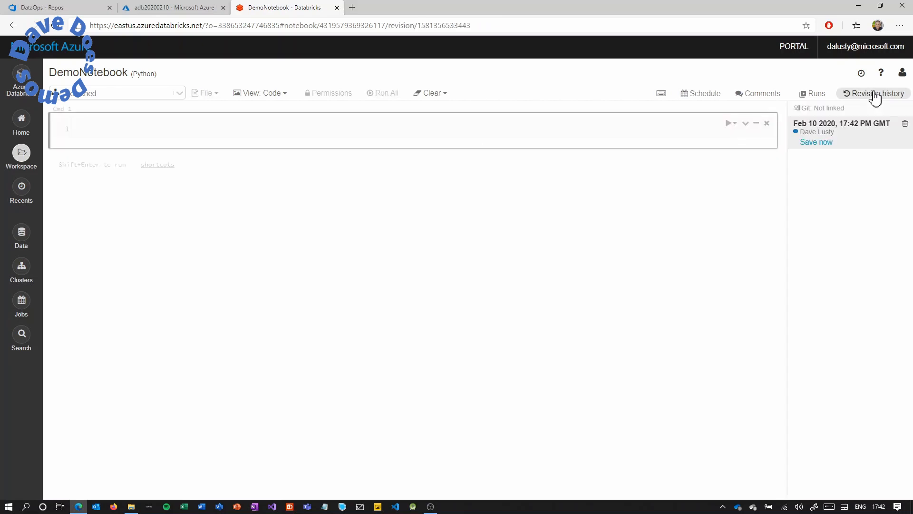
left_click(826, 109)
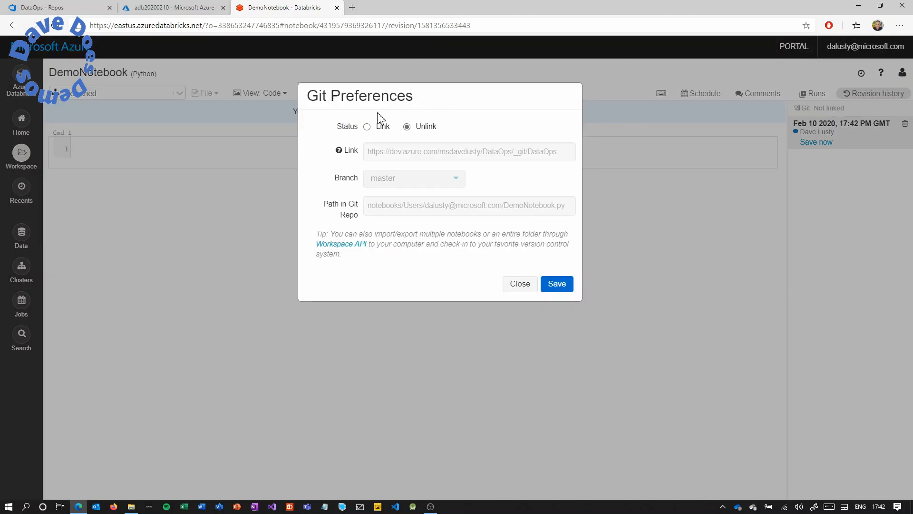
left_click(367, 127)
left_click(75, 13)
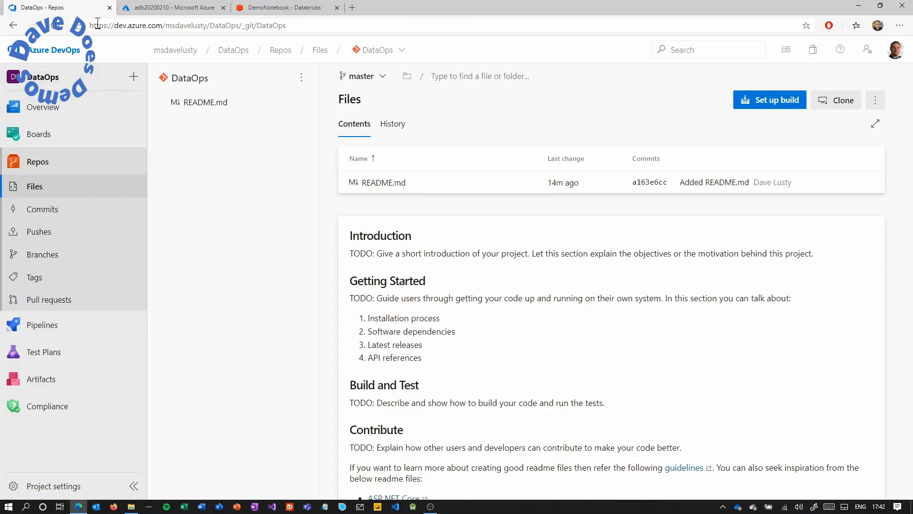
left_click(845, 107)
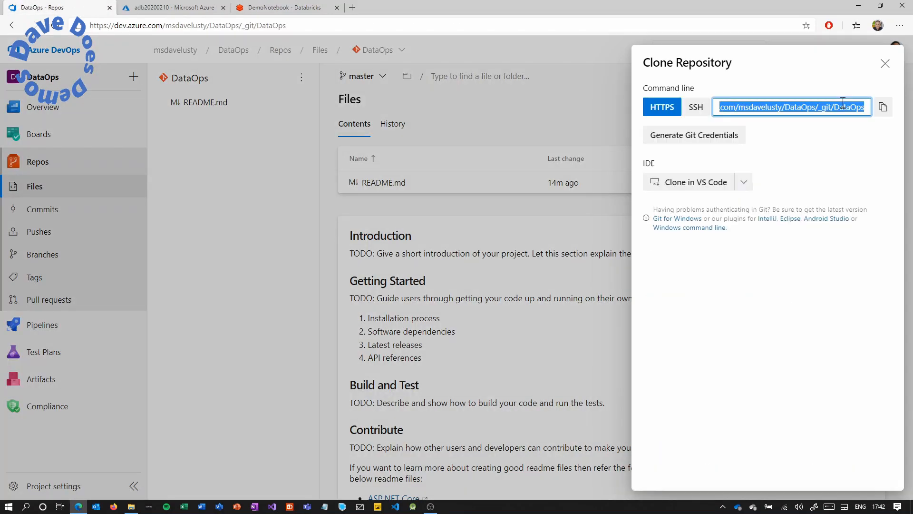
left_click(884, 110)
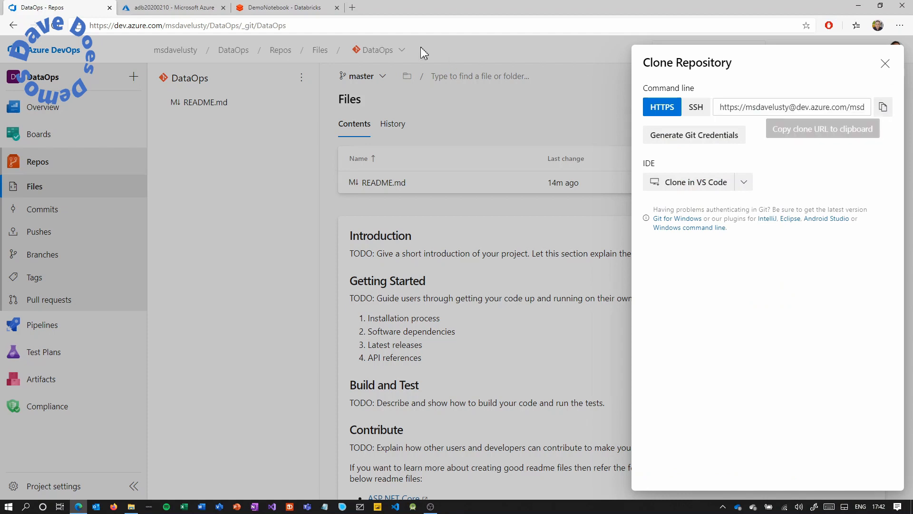
left_click(292, 12)
Link the notebook to the pasted clone URL on new branch featurebranch and save.
left_click(474, 151)
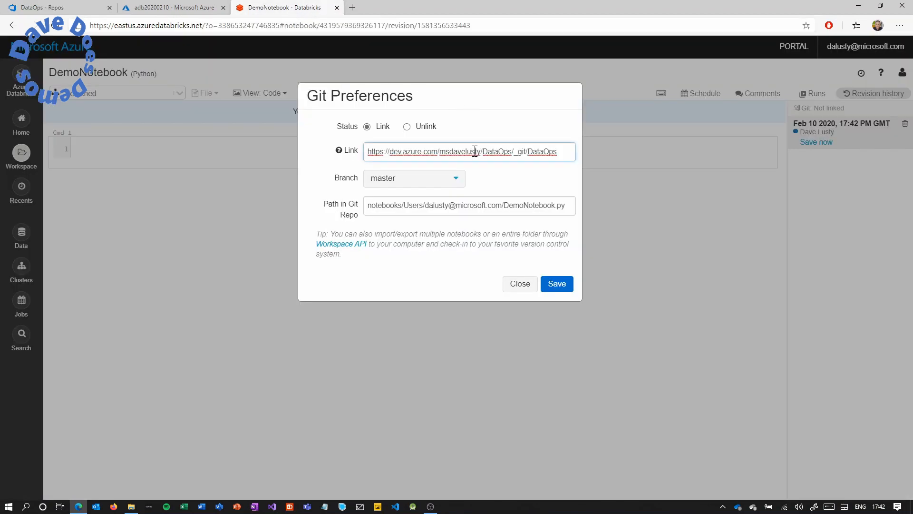
key("ctrl+a")
key("BackSpace")
key("ctrl+v")
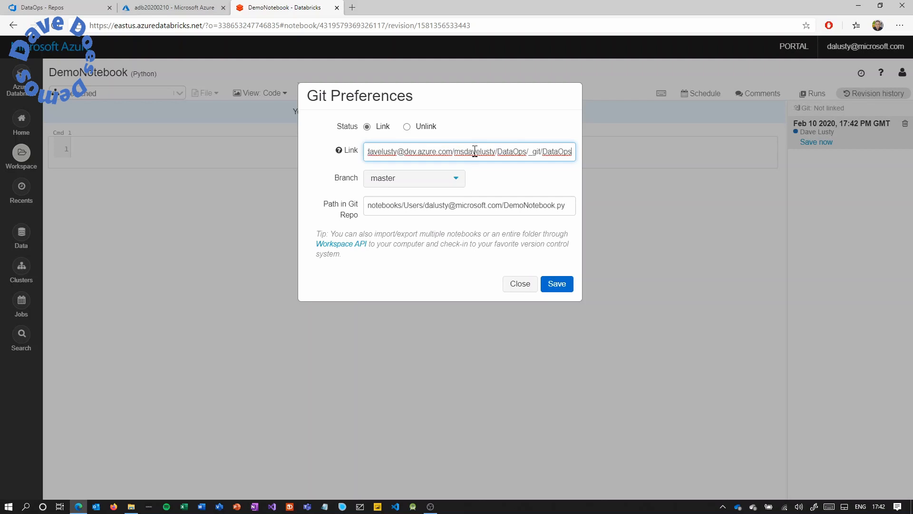
left_click(456, 178)
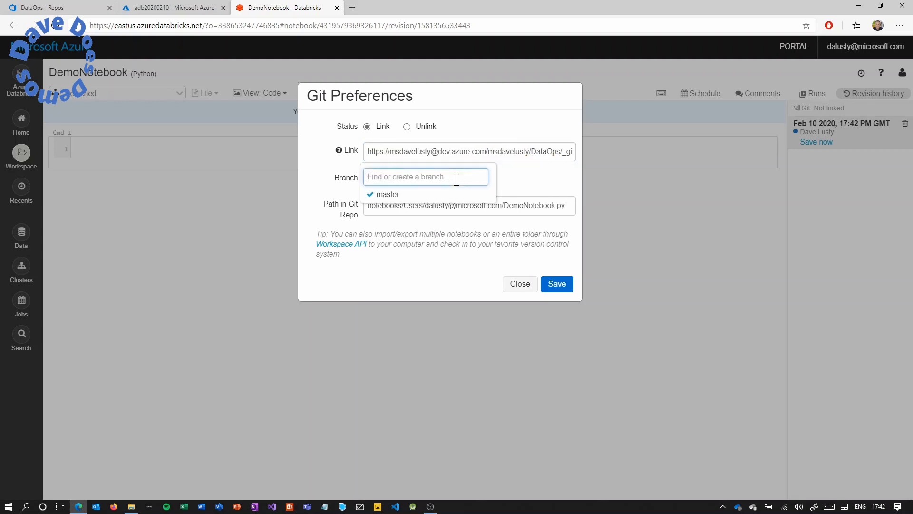
type("f")
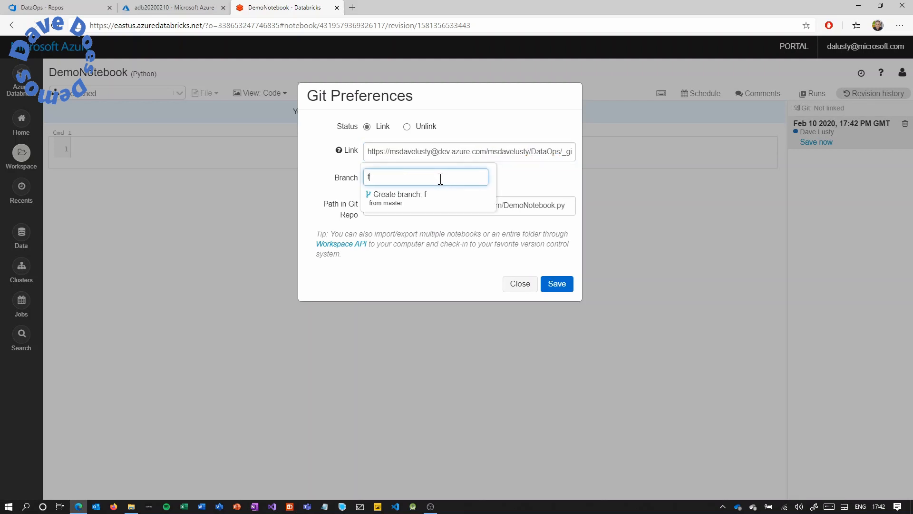
type("eaturebranch")
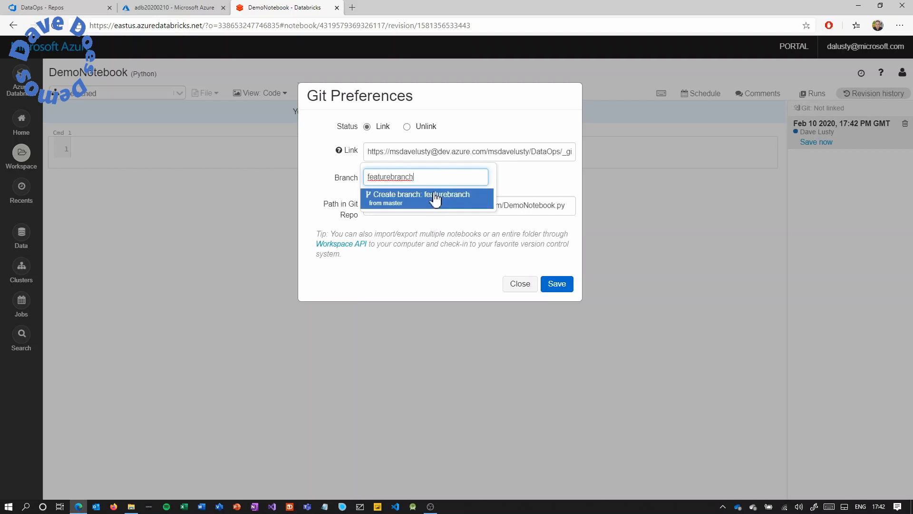
left_click(430, 199)
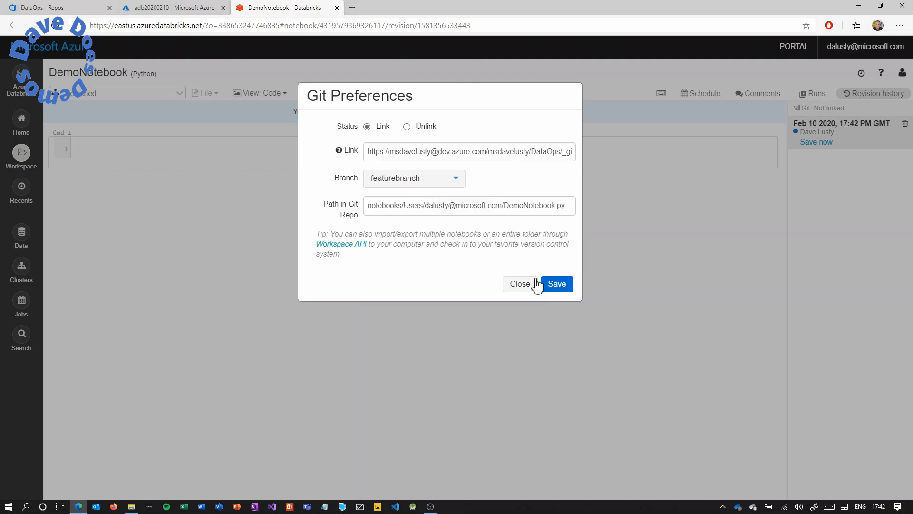
left_click(554, 287)
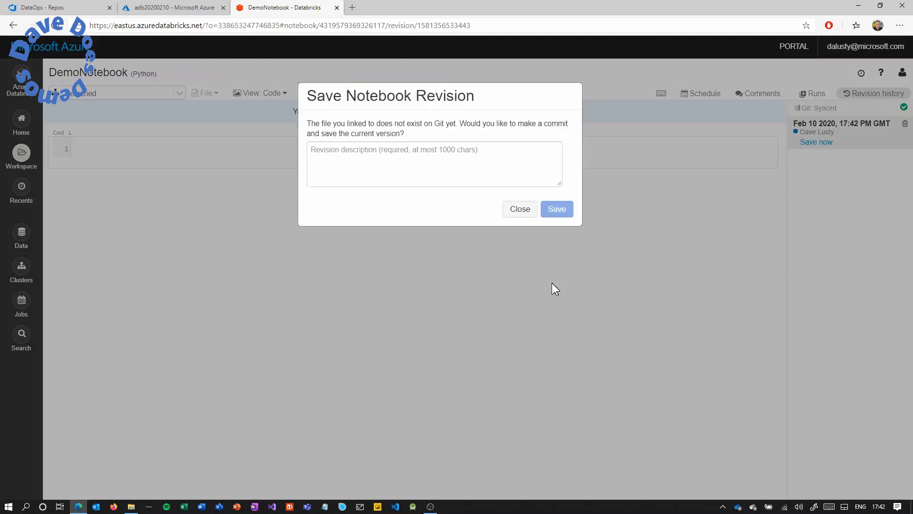
Commit DemoNotebook to Git as 'init feature branch' and return to its first cell.
left_click(494, 165)
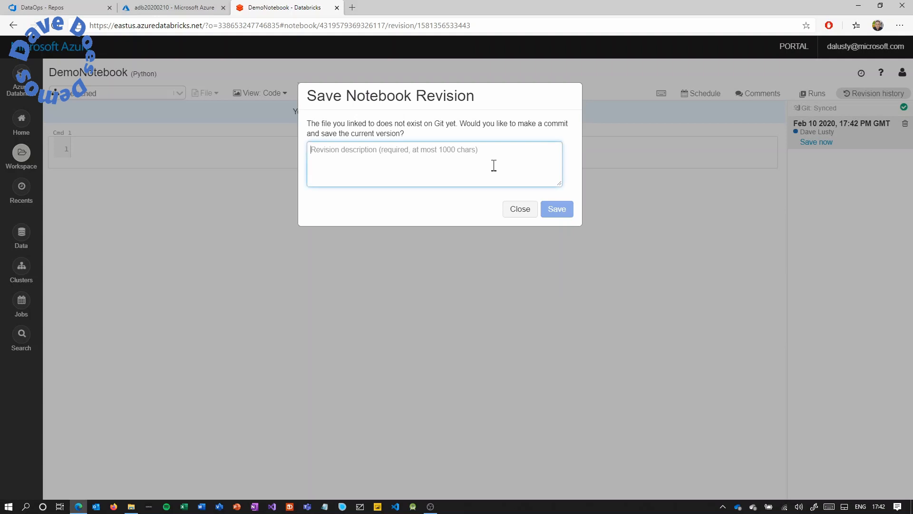
type("init")
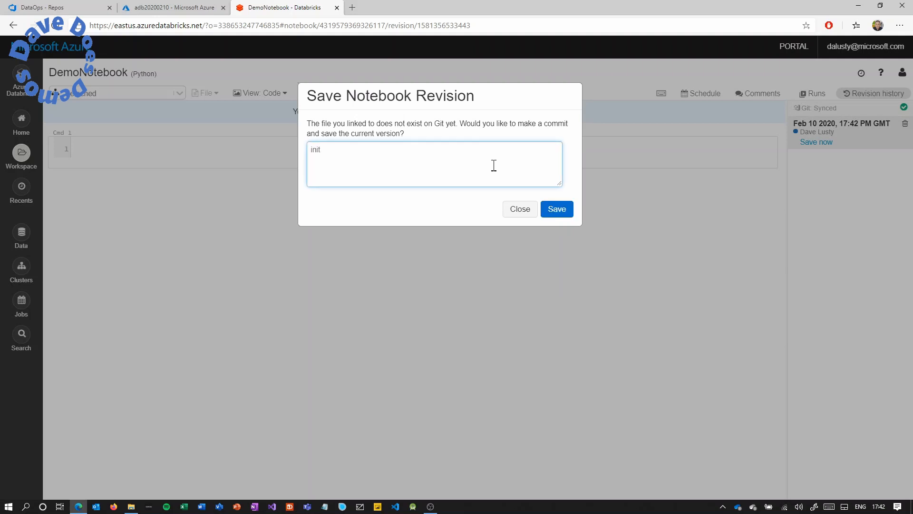
type(" feature branch")
left_click(557, 210)
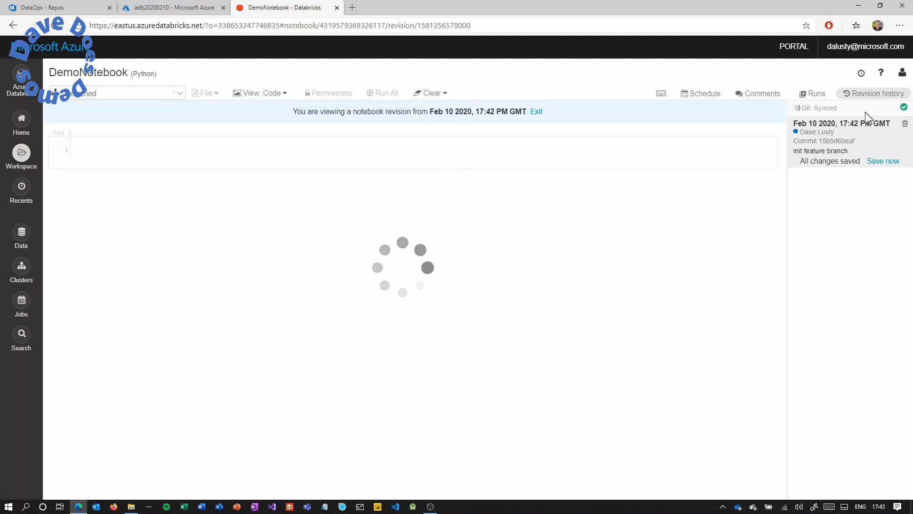
left_click(875, 97)
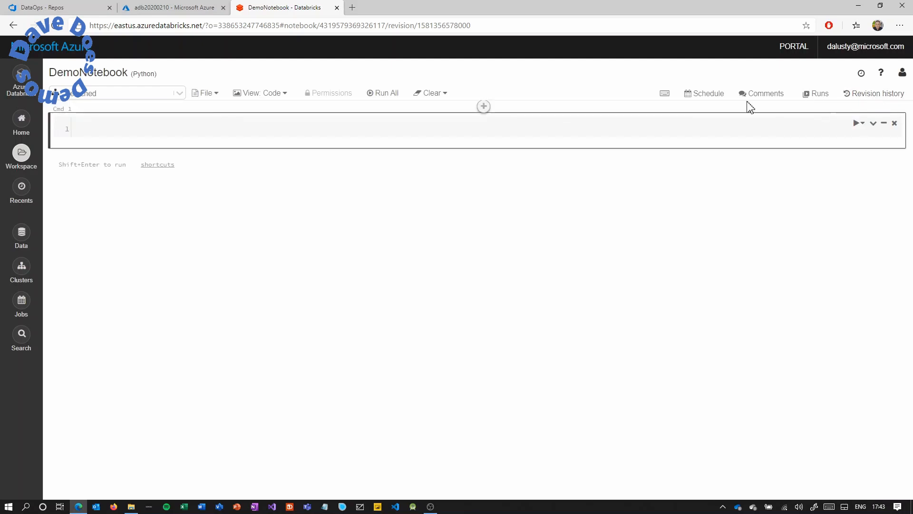
left_click(528, 132)
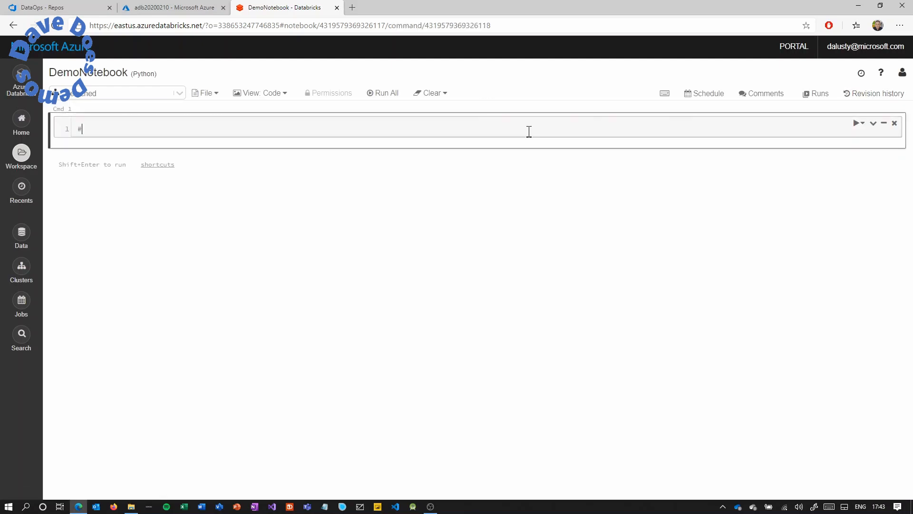
Add the comment '# Feature Branch 10/02/2020' and commit it to Git as 'added comment'.
type("# Feature Branch 10/02/2020")
left_click(872, 94)
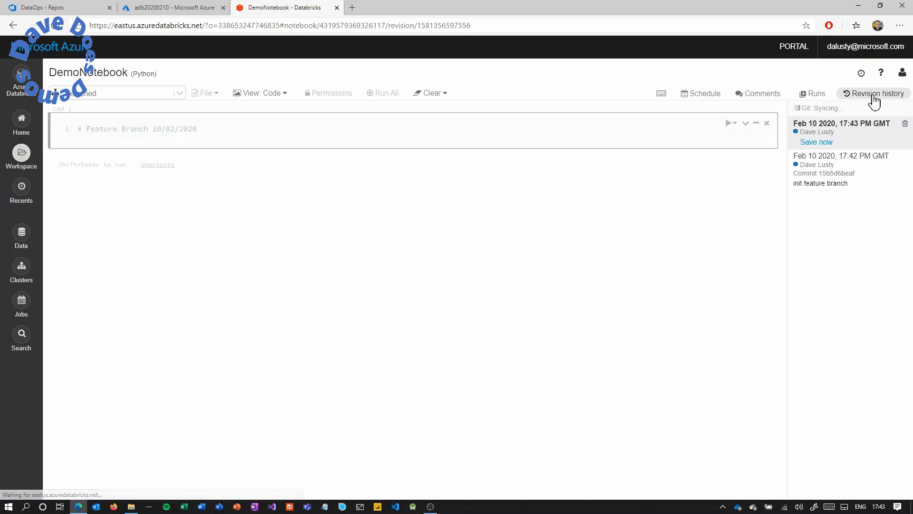
left_click(826, 141)
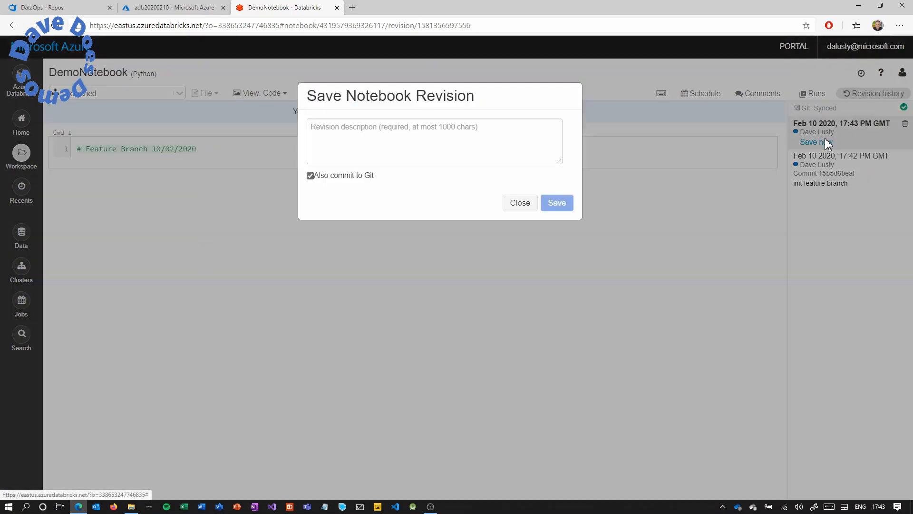
left_click(482, 139)
type("added comment")
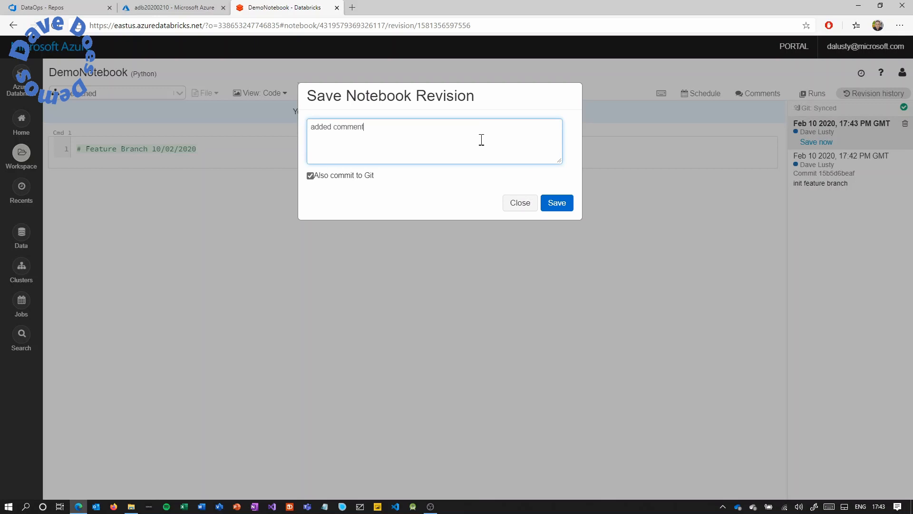
left_click(554, 204)
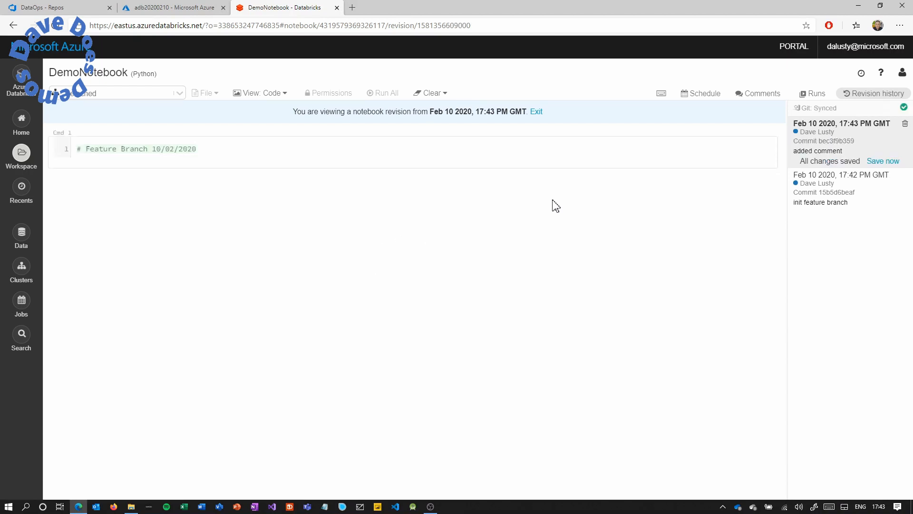
Check that featurebranch's DemoNotebook.py in DevOps contains the Feature Branch line.
left_click(72, 14)
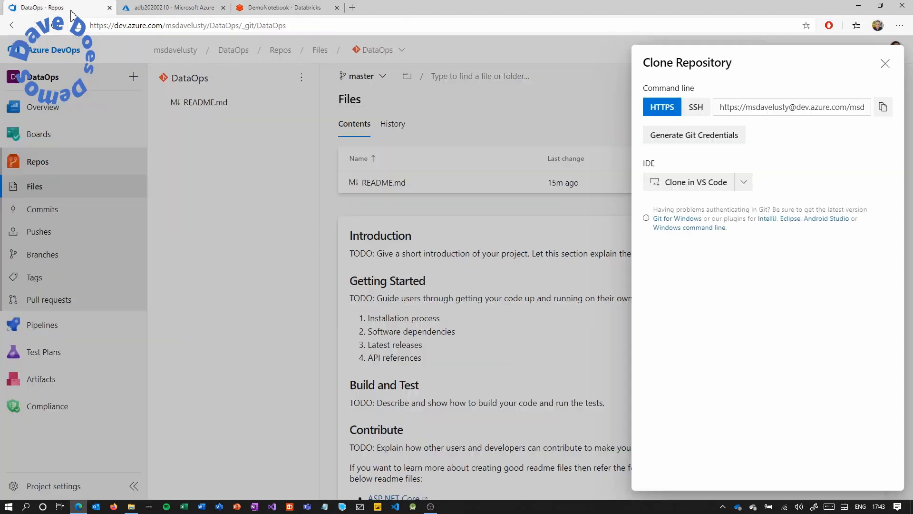
left_click(55, 252)
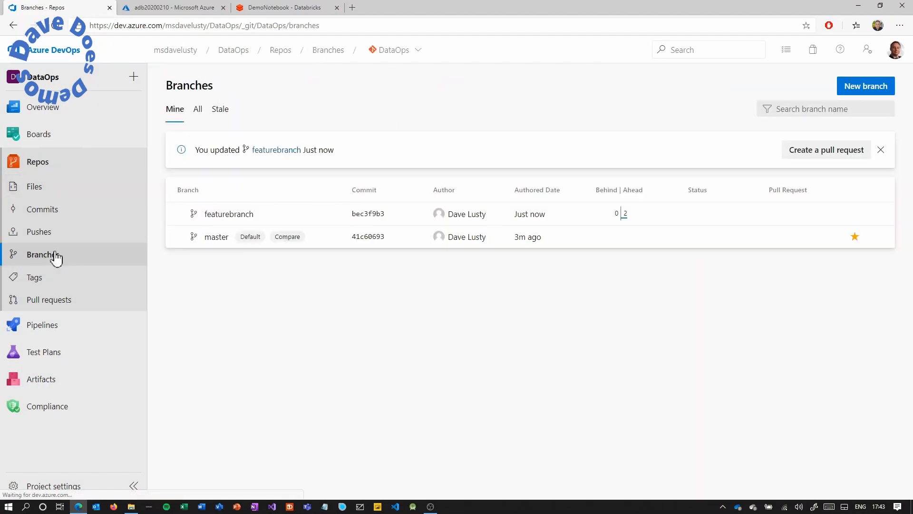
left_click(217, 239)
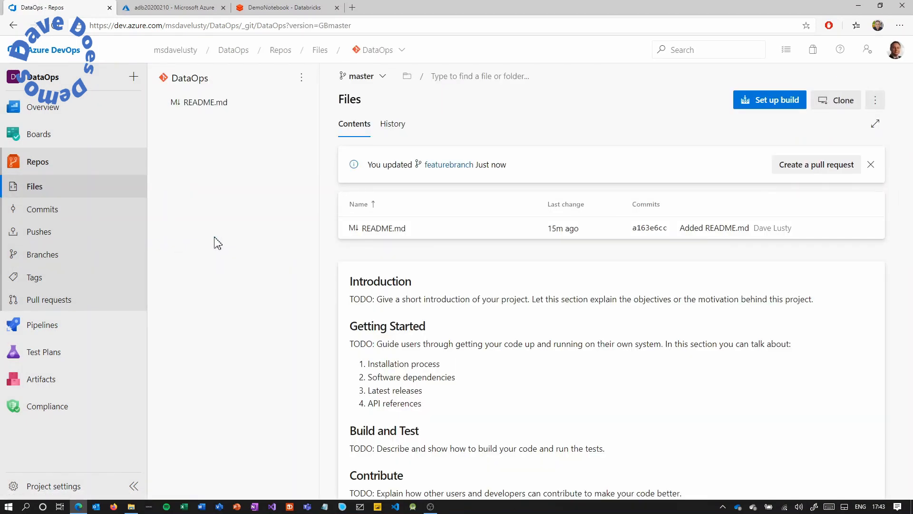
left_click(100, 258)
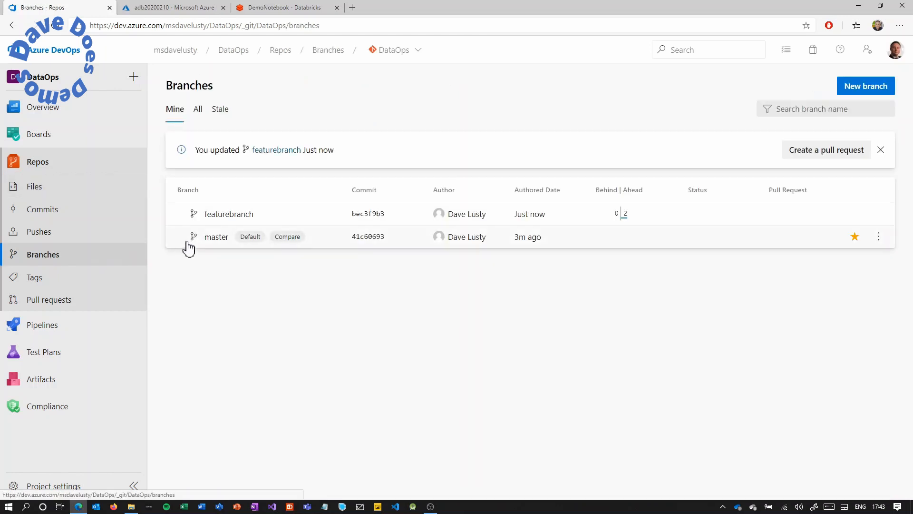
left_click(225, 220)
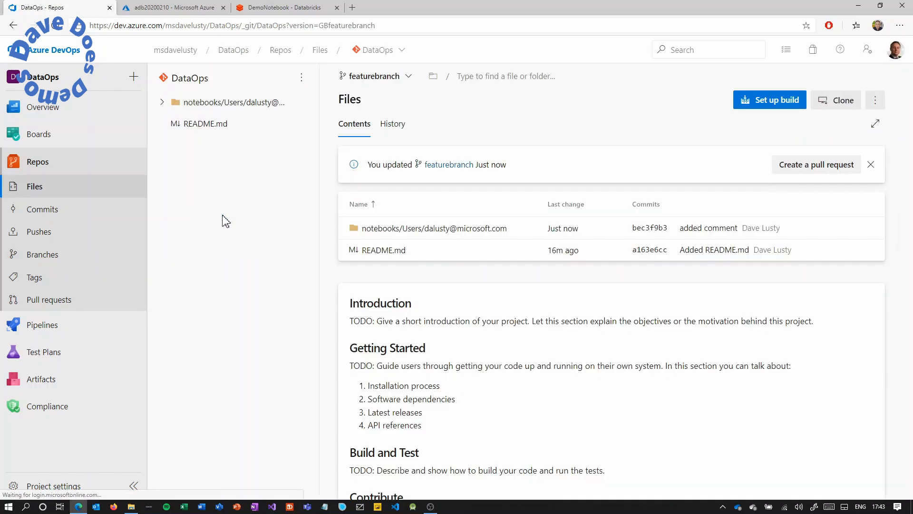
left_click(395, 229)
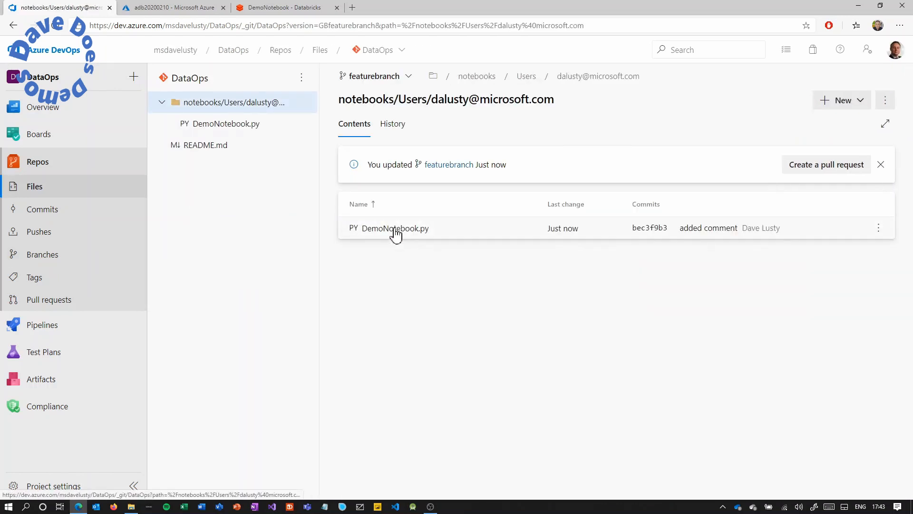
left_click(395, 229)
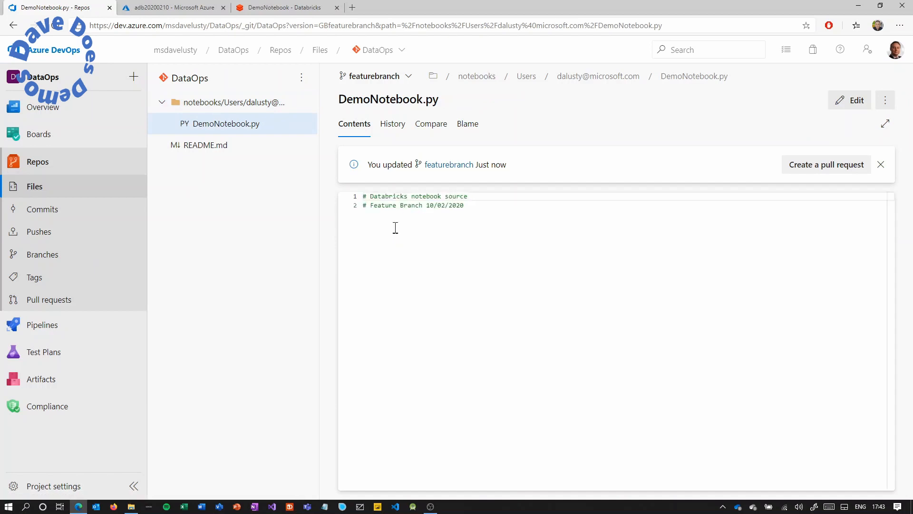
left_click_drag(465, 212, 366, 212)
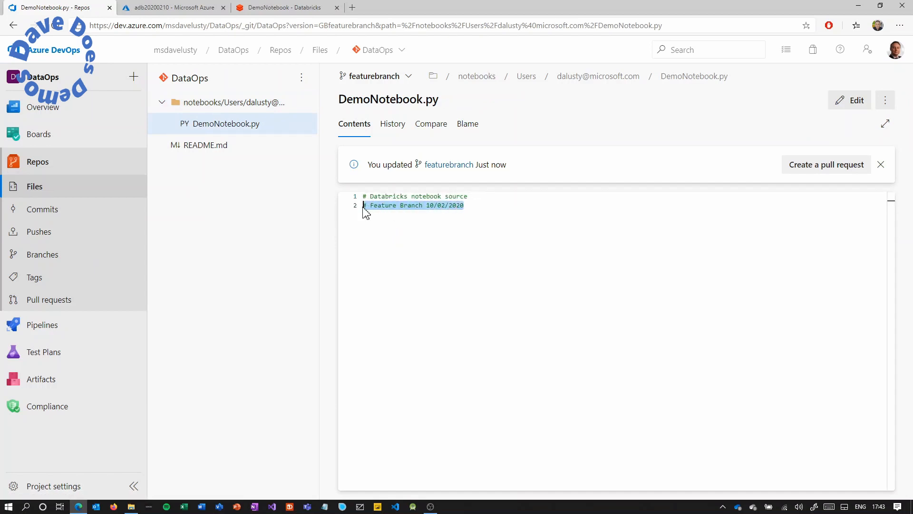
Start a pull request from the notebook's Git preferences in Databricks.
left_click(270, 10)
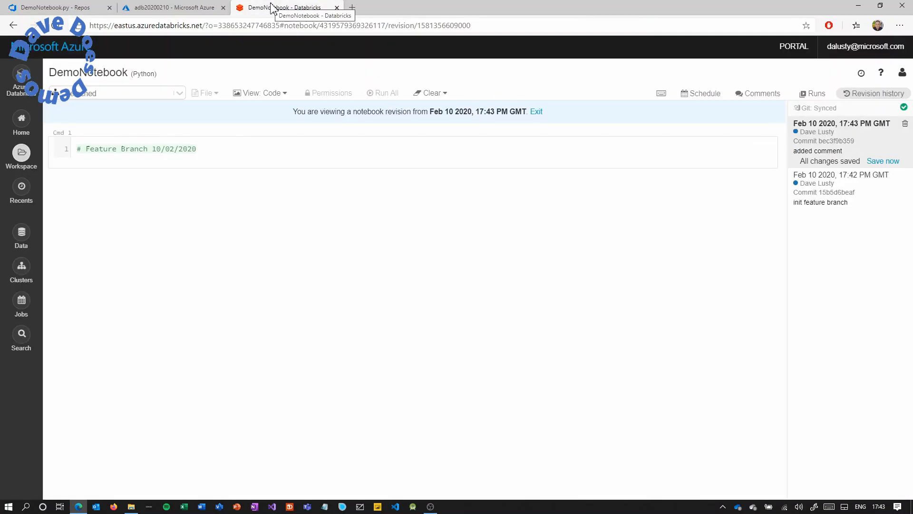
left_click(804, 109)
left_click(496, 180)
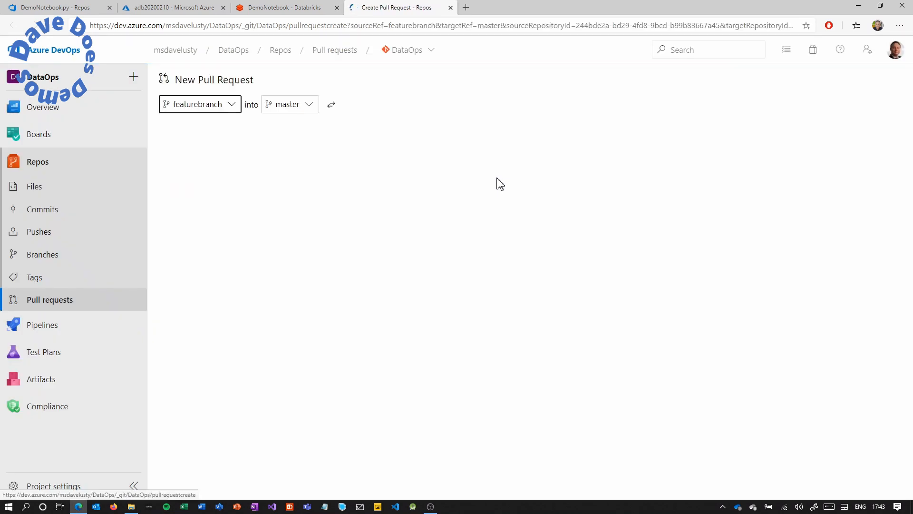
Create the pull request titled 'feature branch finished'.
left_click(231, 112)
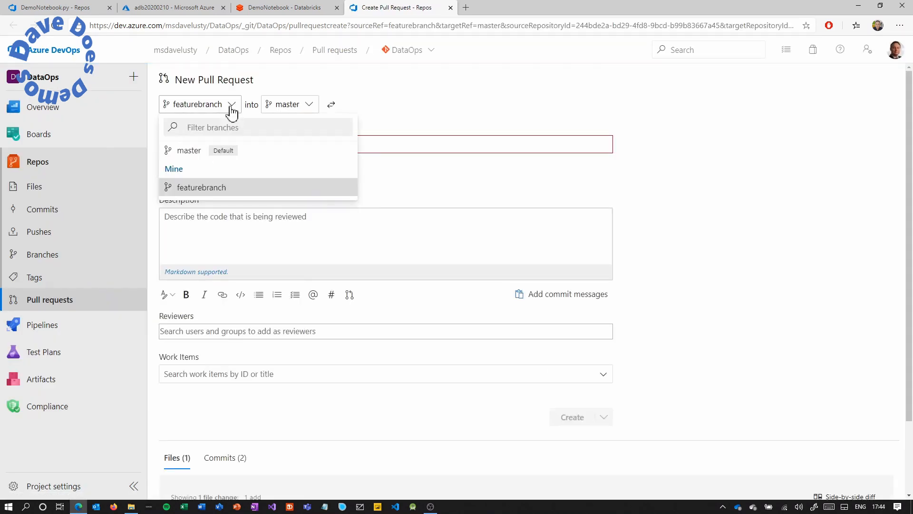
left_click(231, 111)
left_click(212, 145)
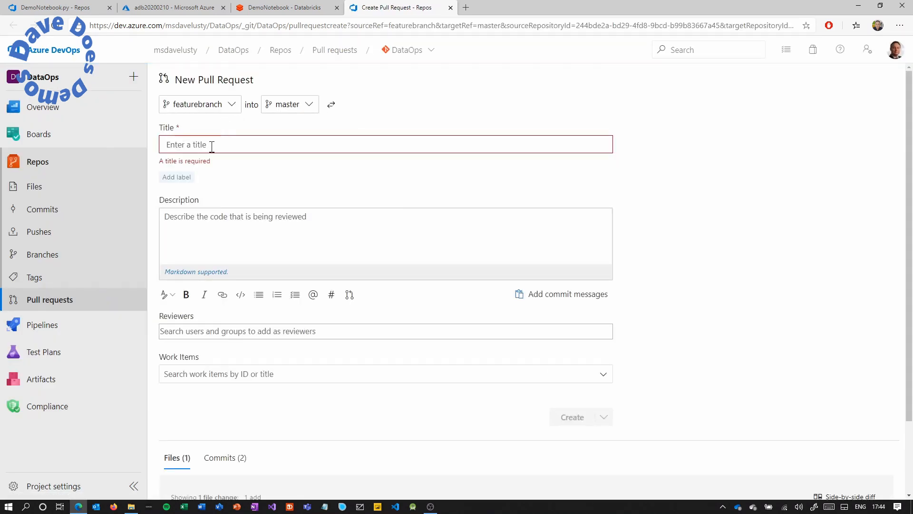
type("feature branch finished")
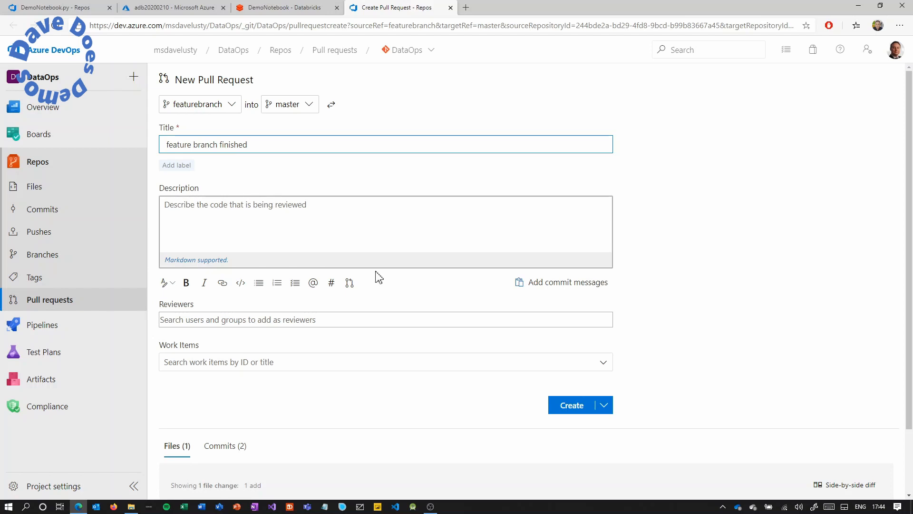
left_click(573, 406)
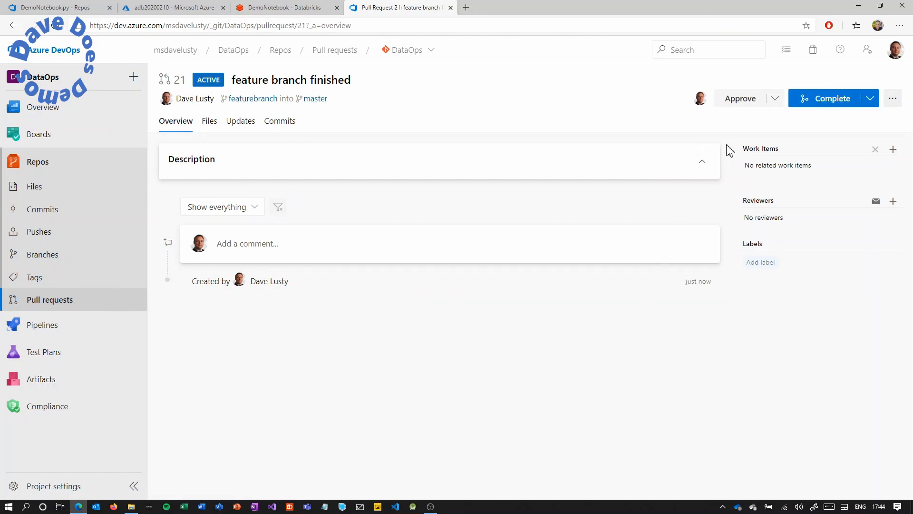
Approve the pull request and complete the merge into master.
left_click(746, 103)
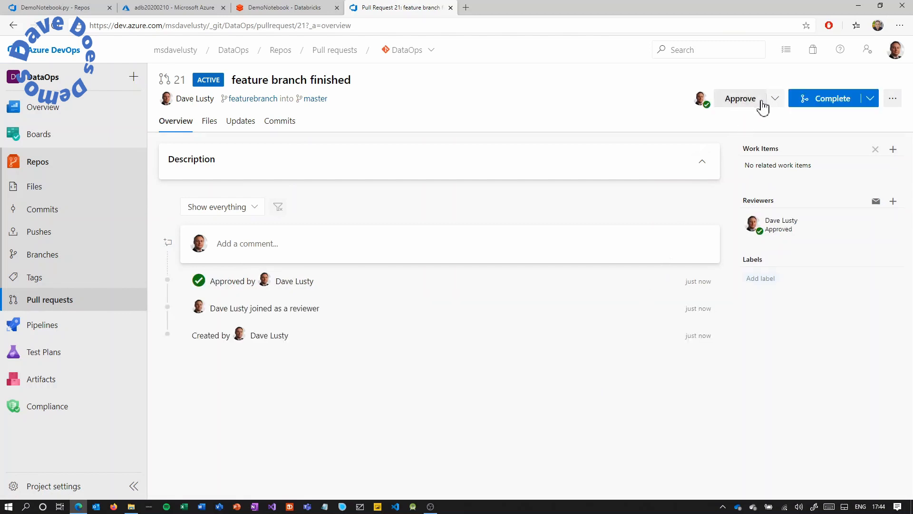
left_click(833, 100)
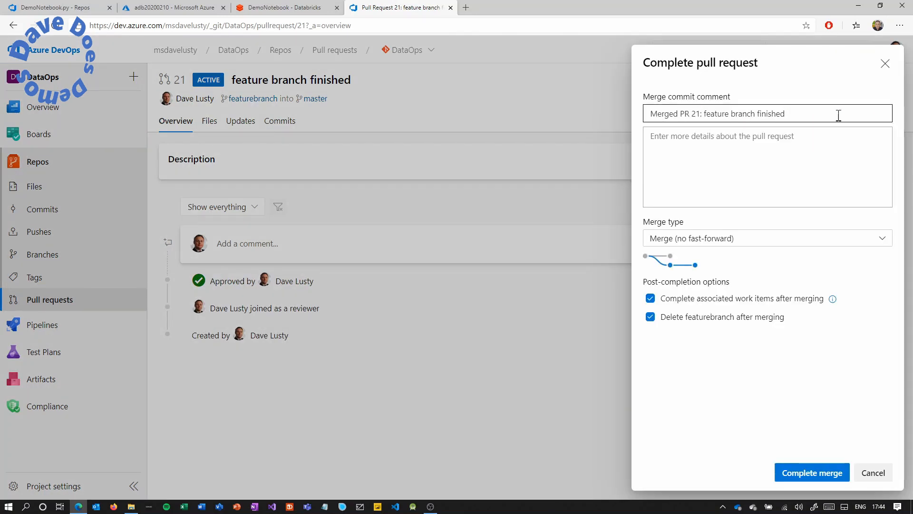
left_click(795, 472)
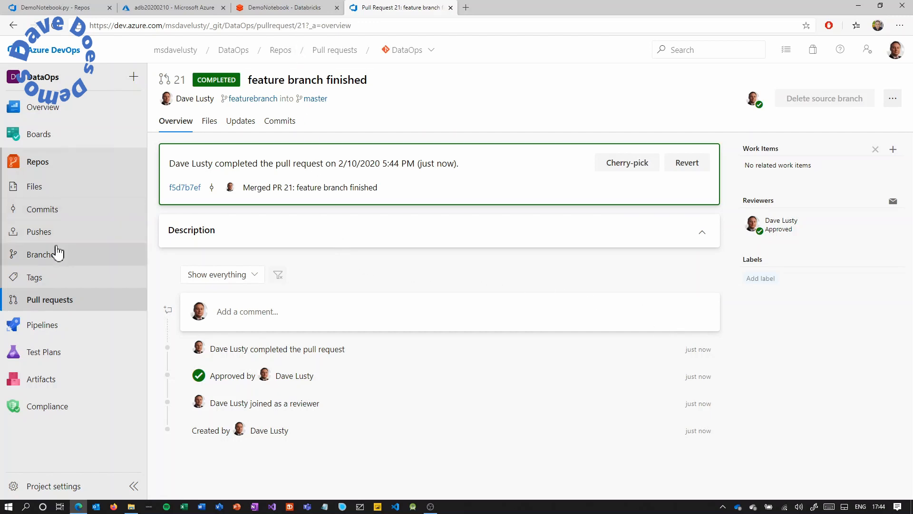
Verify master's DemoNotebook.py now contains the '# Feature Branch 10/02/2020' line.
left_click(47, 257)
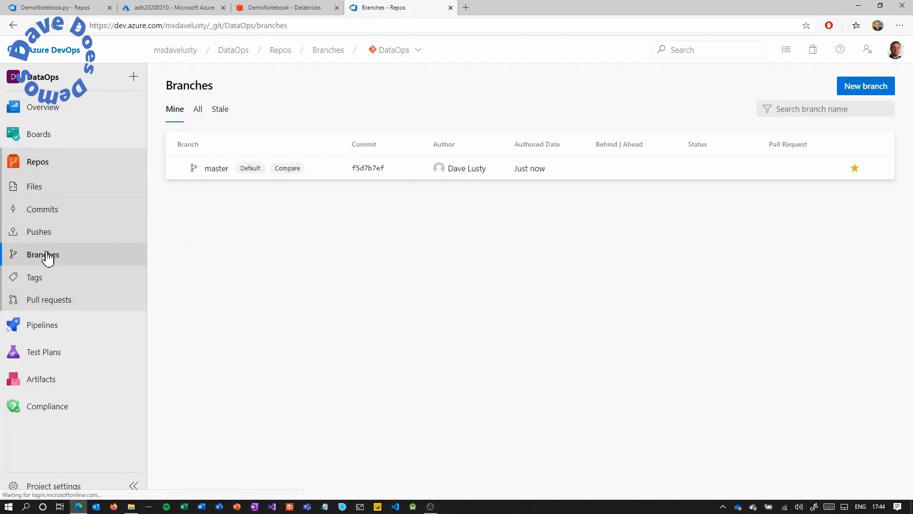
left_click(213, 171)
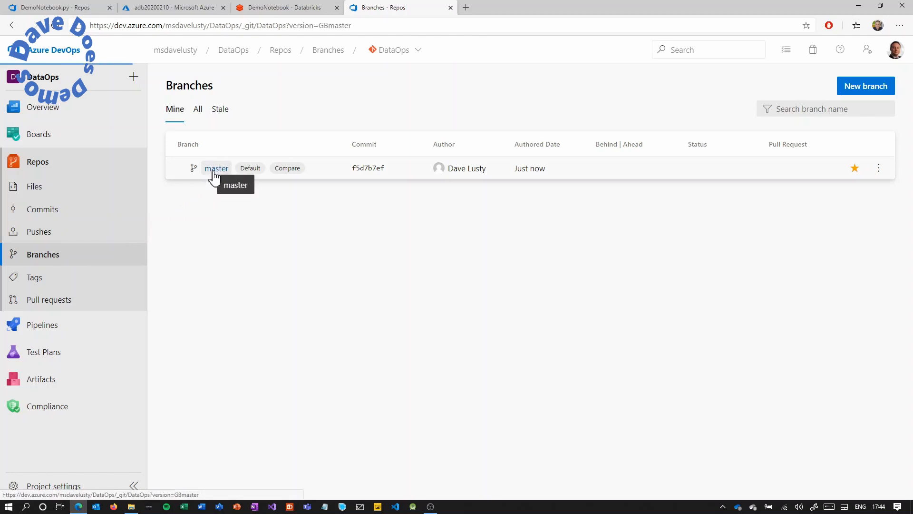
left_click(389, 182)
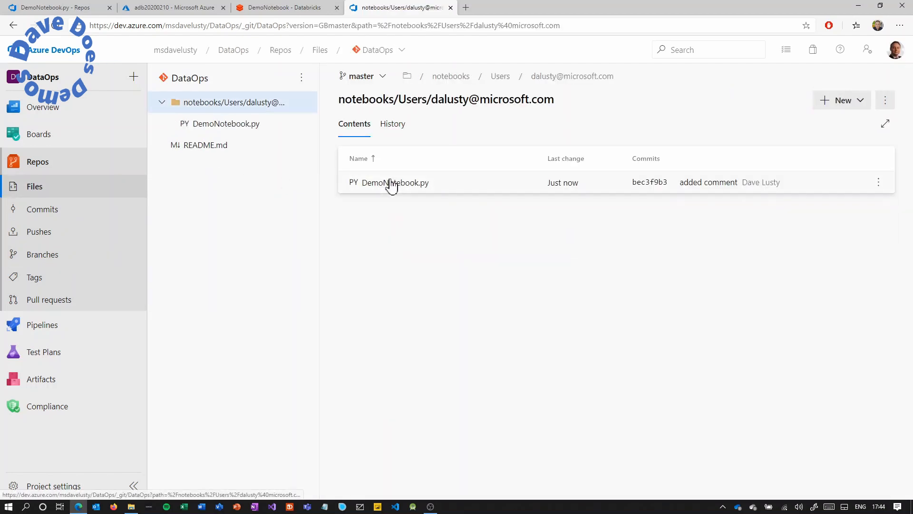
left_click(390, 183)
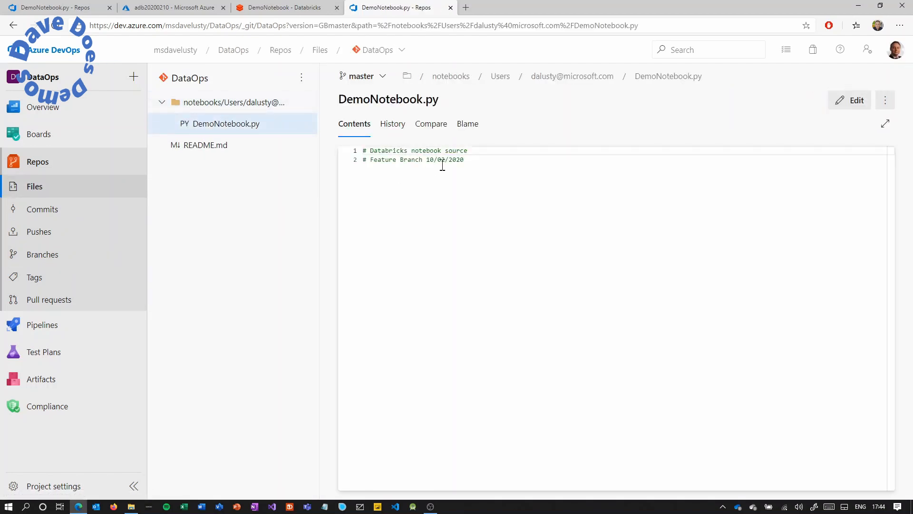
left_click_drag(469, 159, 363, 160)
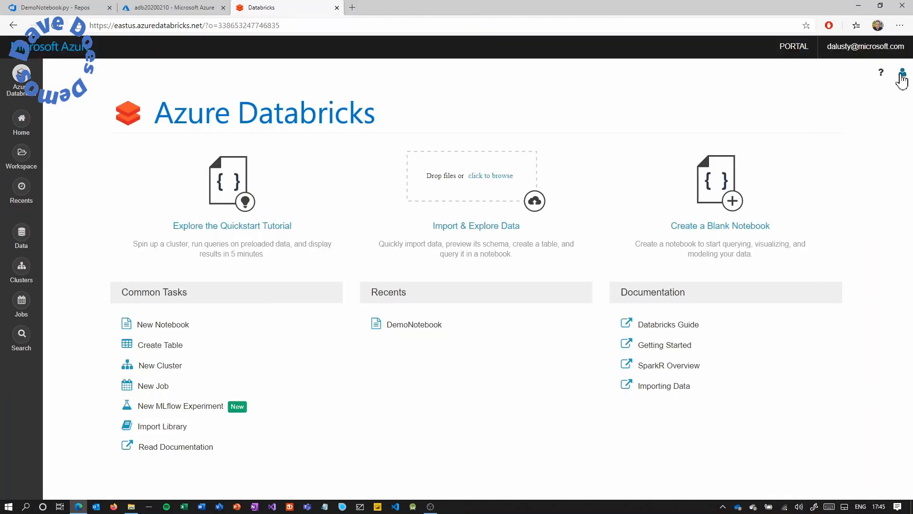
Generate a 90-day Databricks access token commented 'Azure DevOps'.
left_click(901, 76)
left_click(863, 126)
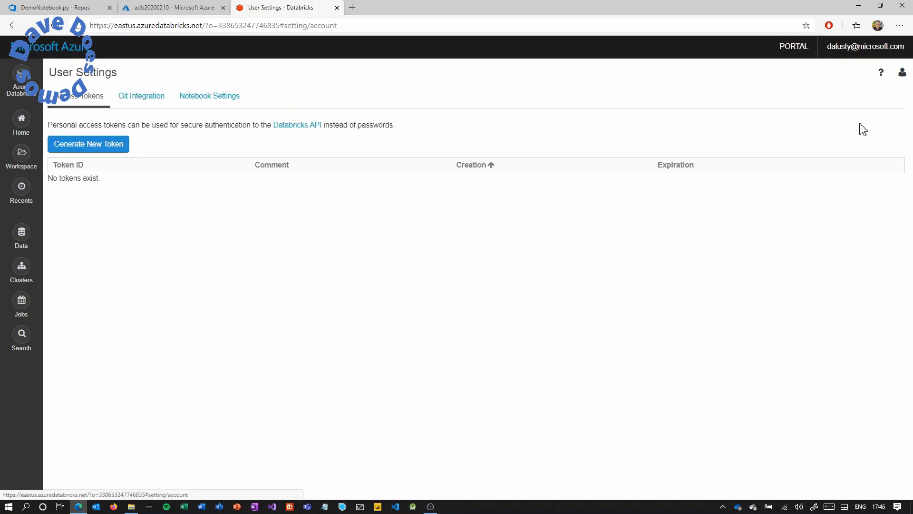
left_click(108, 149)
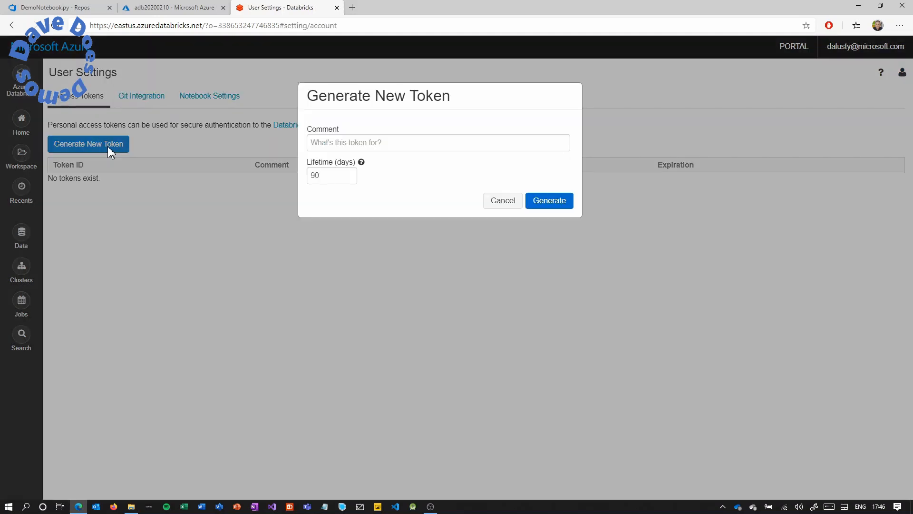
left_click(325, 143)
type("Azure DevOps")
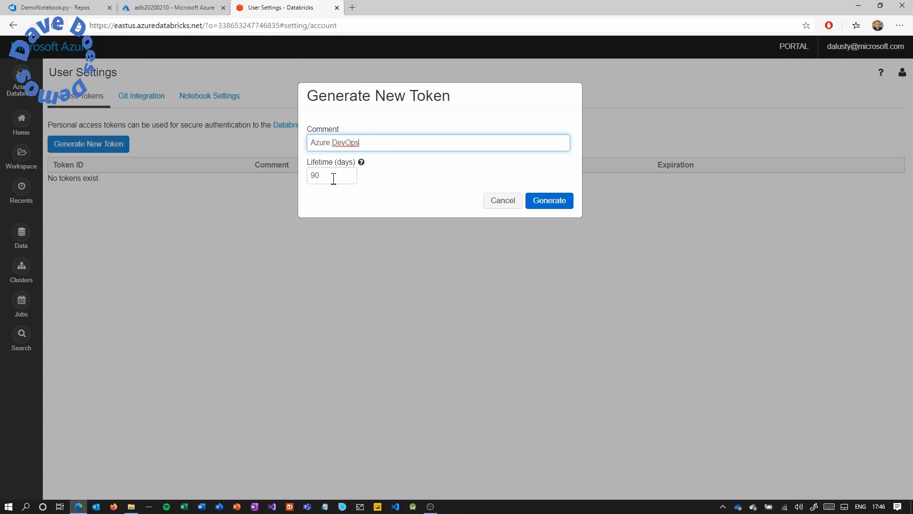
key("Tab")
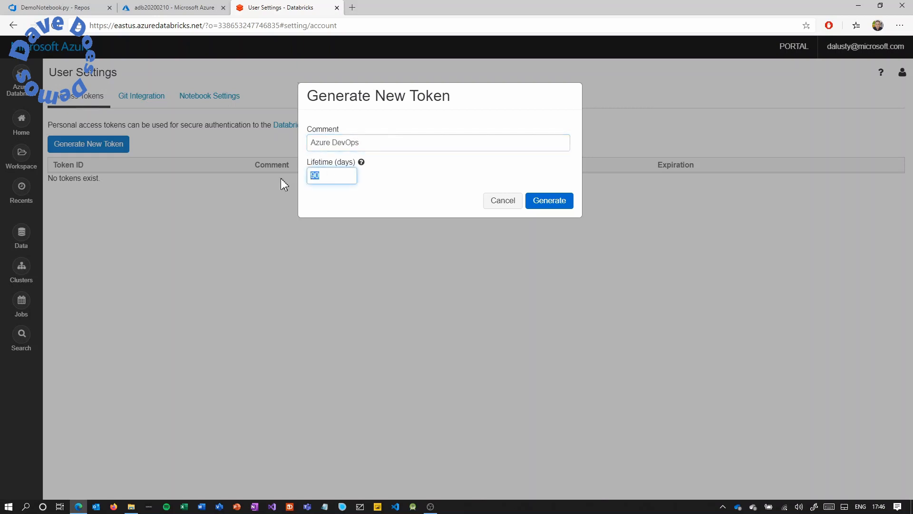
left_click(550, 202)
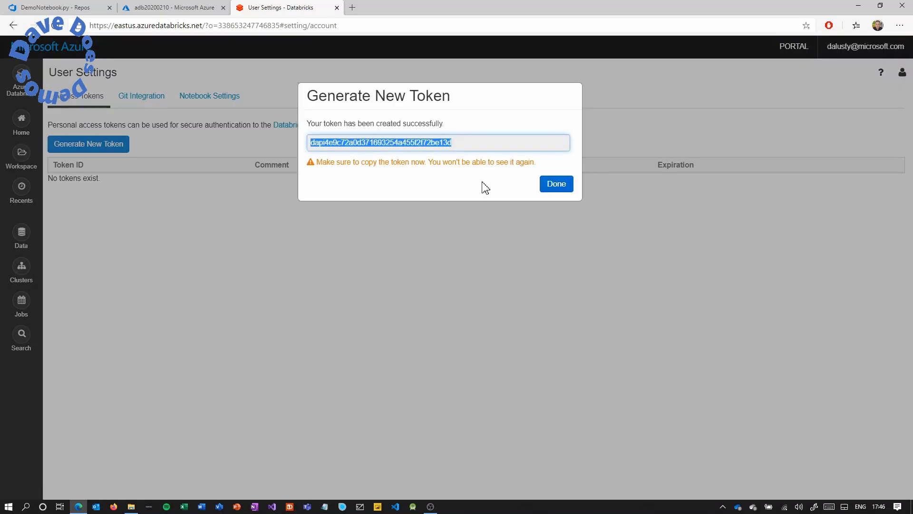
Copy the generated token and return to the adb20200210 portal overview.
right_click(447, 143)
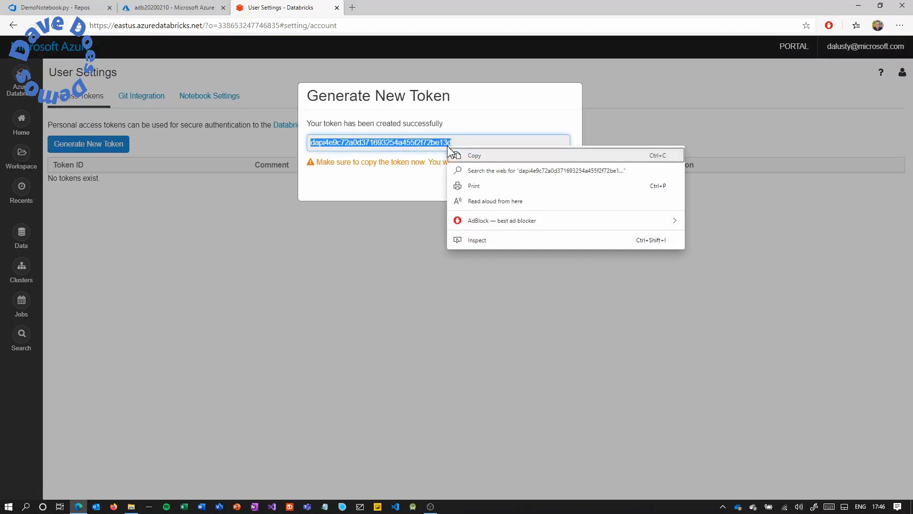
left_click(471, 156)
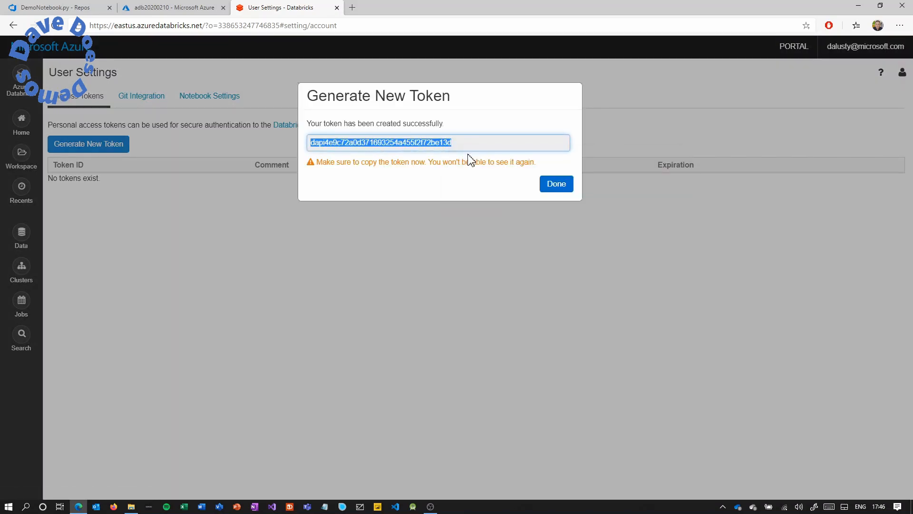
left_click(198, 12)
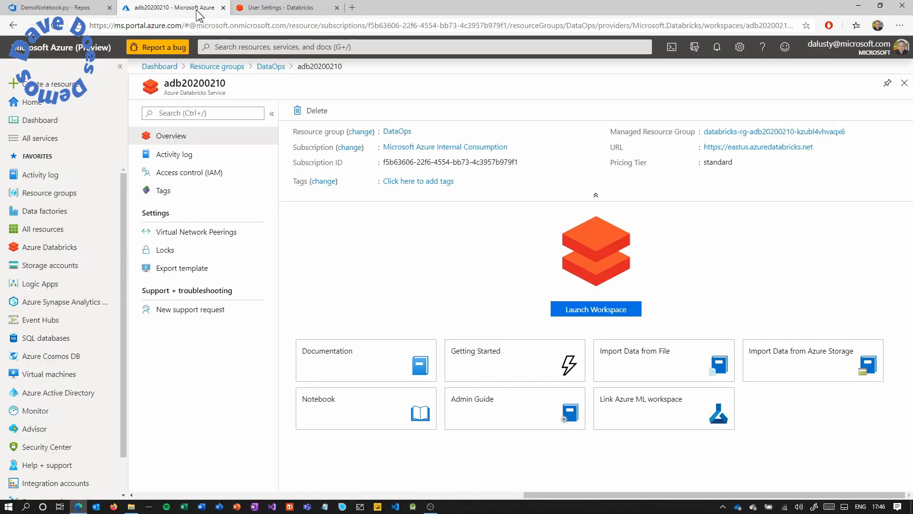
Start a new secret named Databricks in key vault kv20200210 and paste the token as its value.
left_click(270, 66)
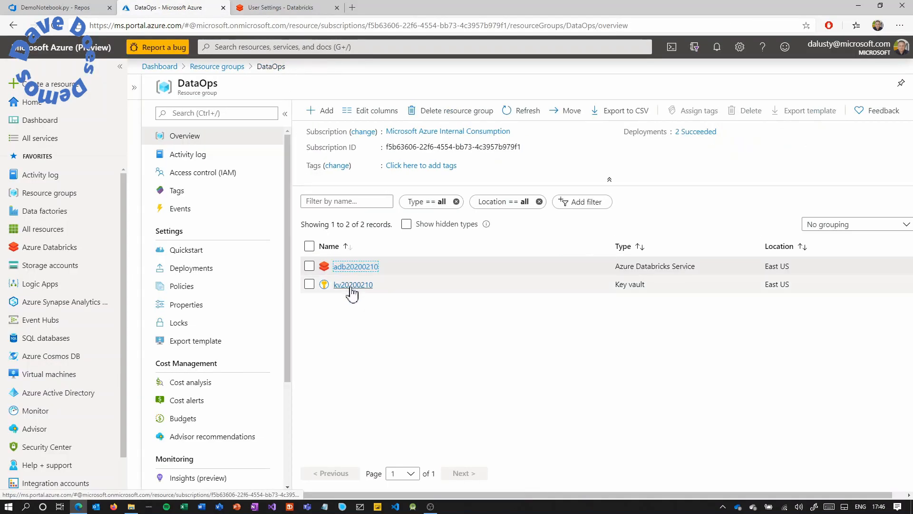
left_click(352, 286)
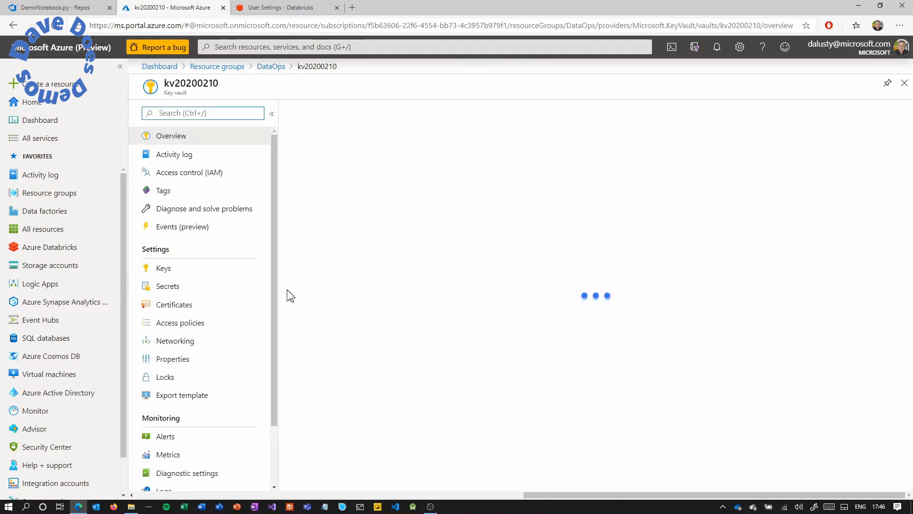
left_click(208, 289)
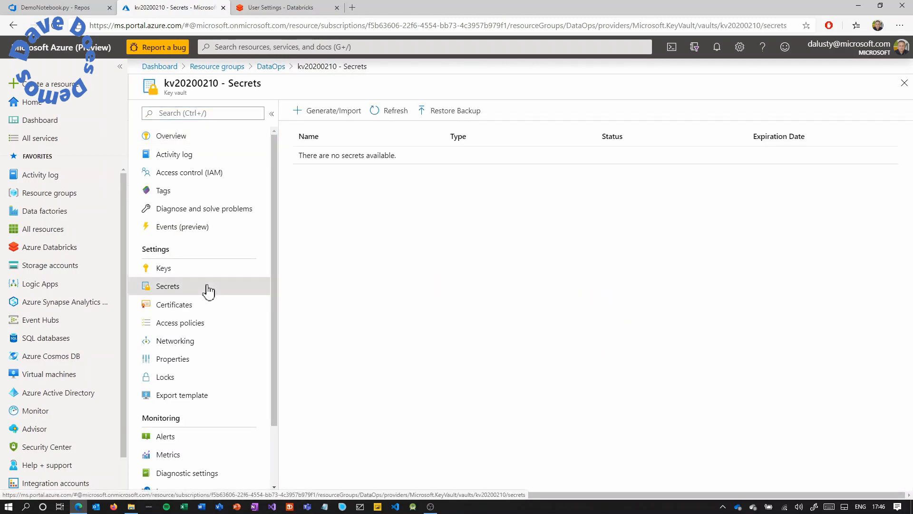
left_click(326, 113)
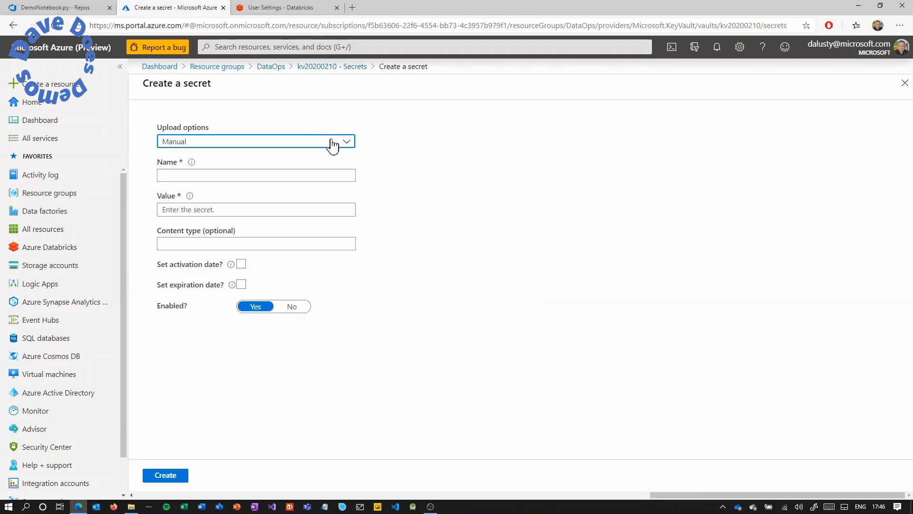
left_click(273, 175)
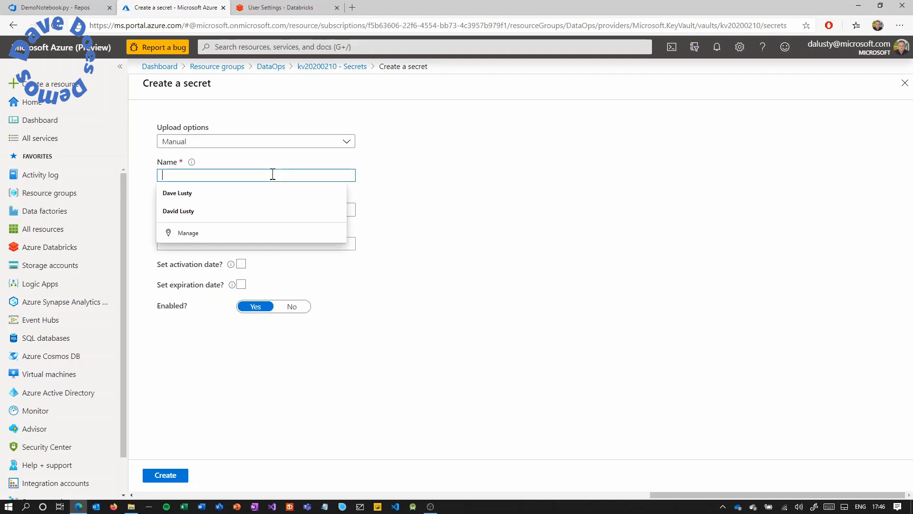
type("Databricks")
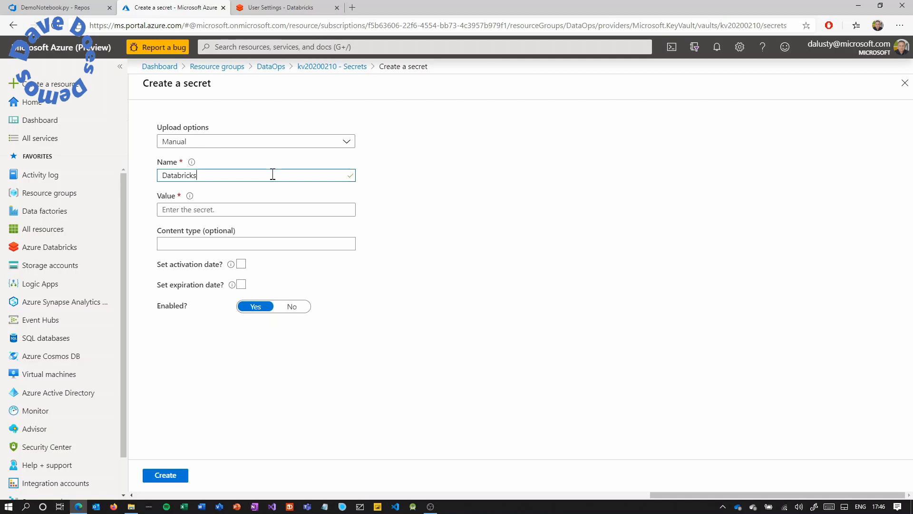
left_click(251, 209)
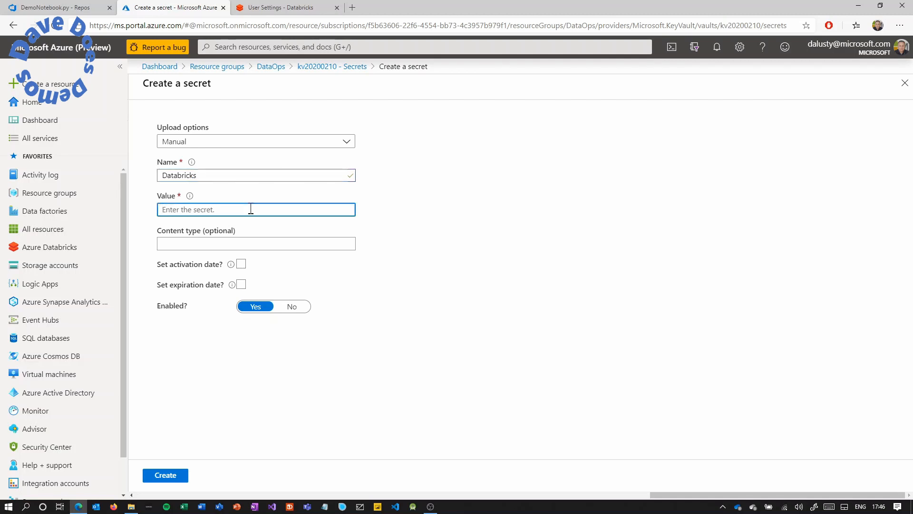
key("ctrl+v")
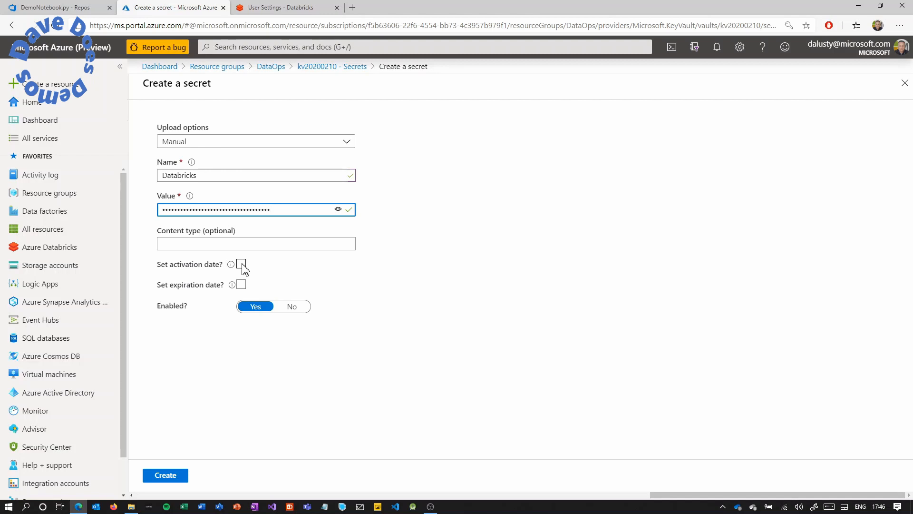
Set activation and expiration dates matching the token's 5/10/2020 expiry, and create the secret.
left_click(242, 264)
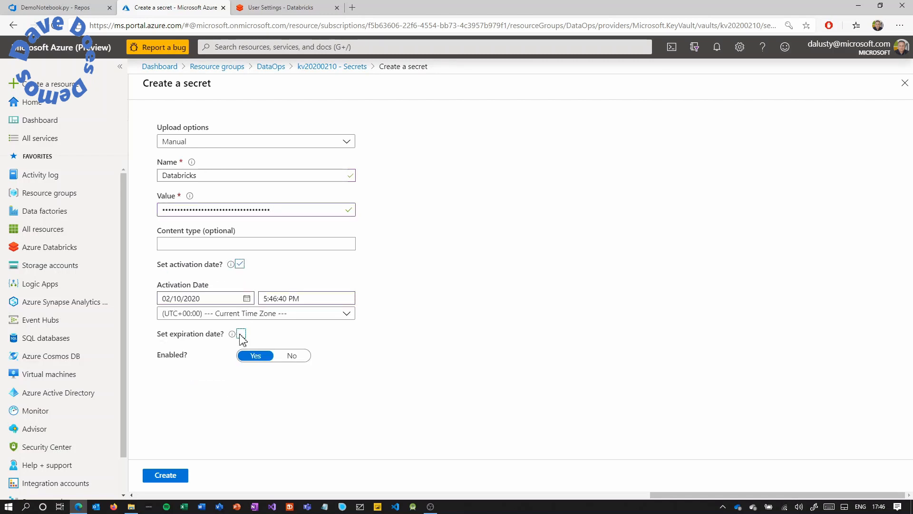
left_click(241, 333)
left_click(288, 10)
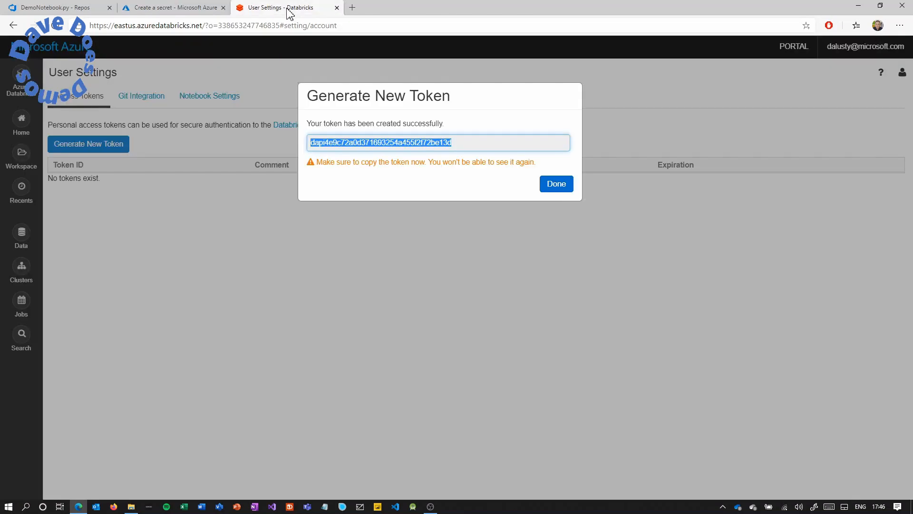
left_click(553, 186)
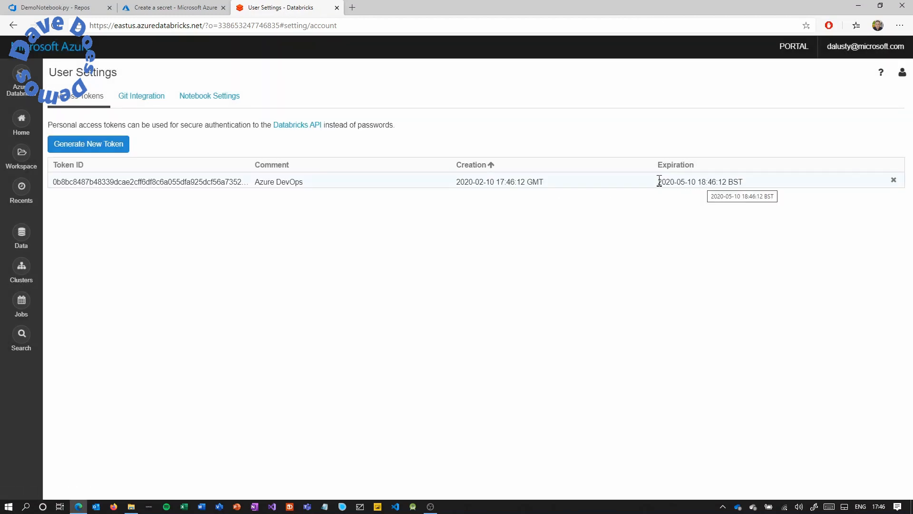
left_click(172, 7)
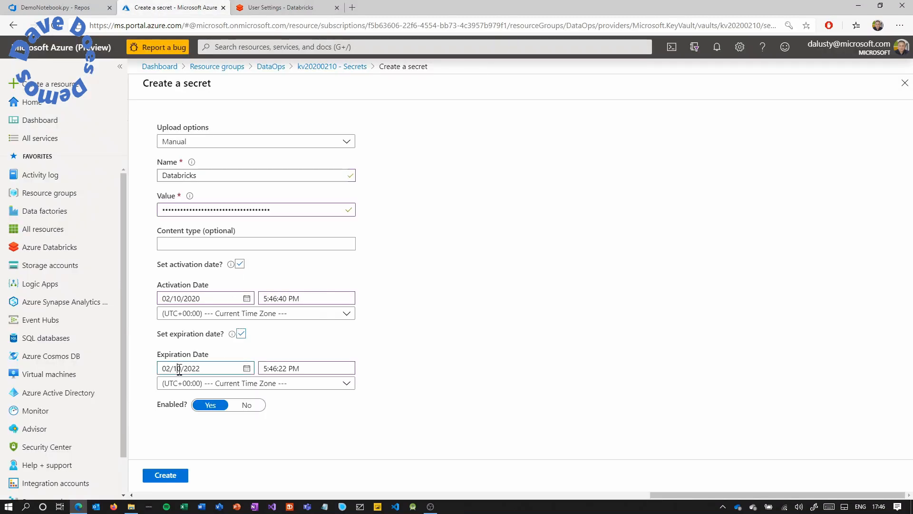
left_click_drag(194, 370, 208, 369)
left_click(164, 475)
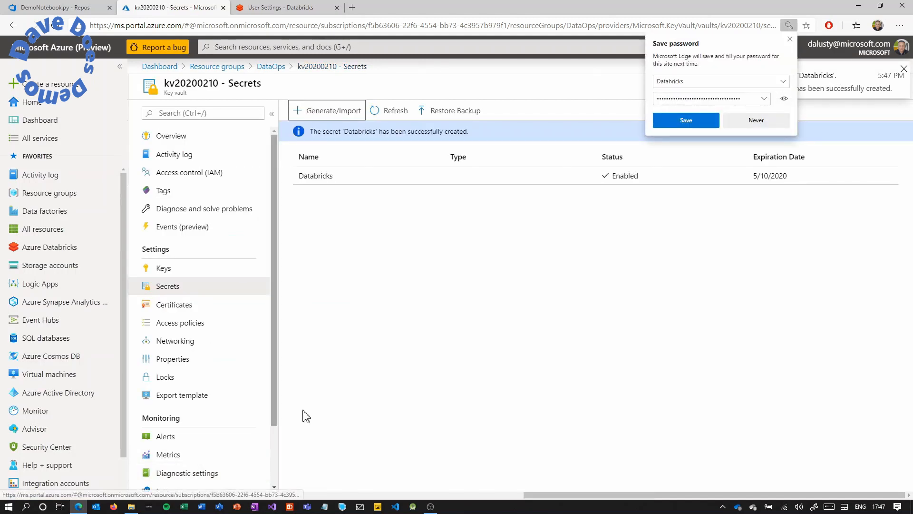
left_click(761, 120)
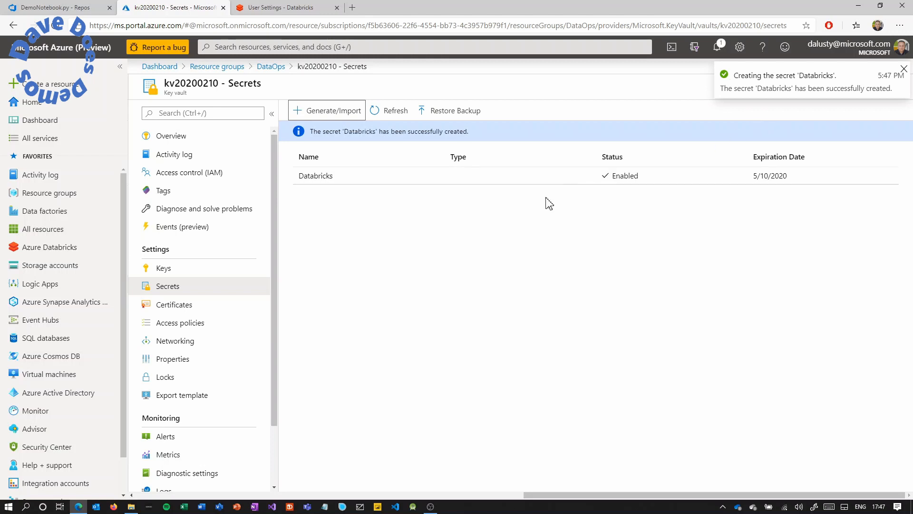
Reveal and select the Databricks secret's current value, then return to Azure DevOps.
left_click(330, 183)
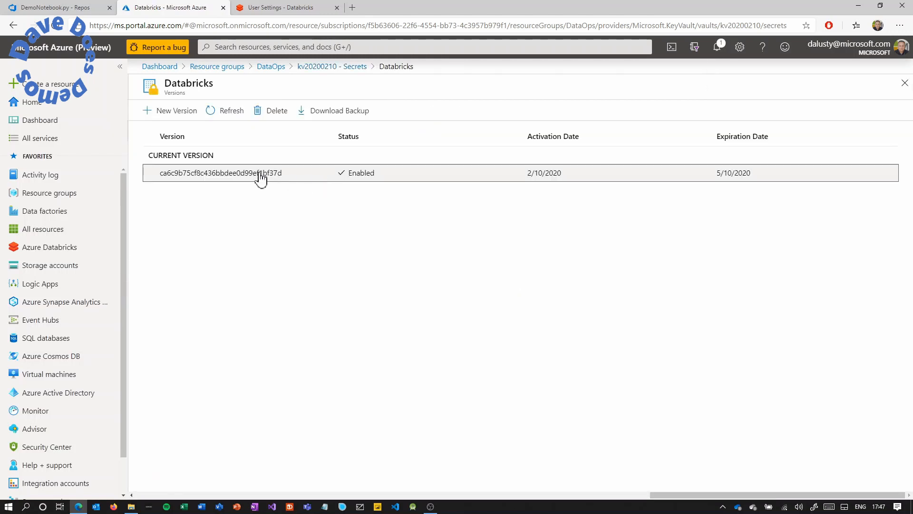
left_click(262, 174)
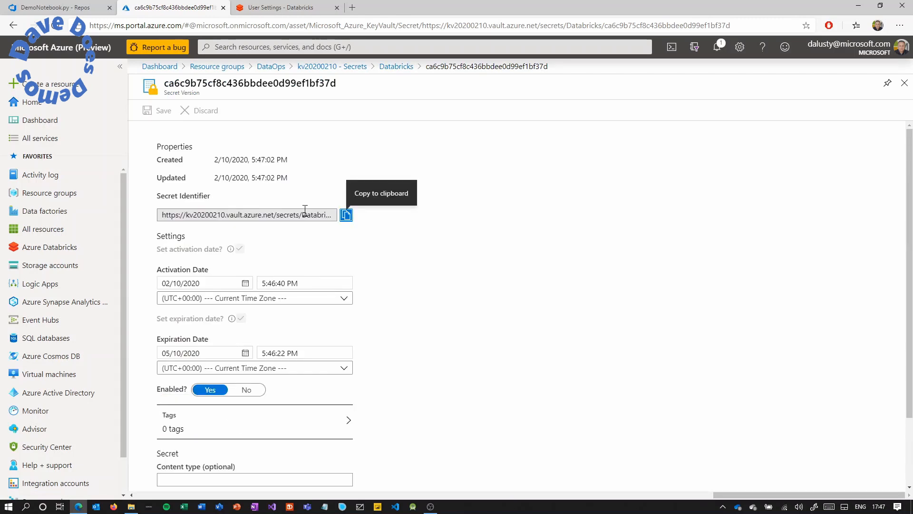
scroll(299, 223, "down", 2)
left_click(225, 418)
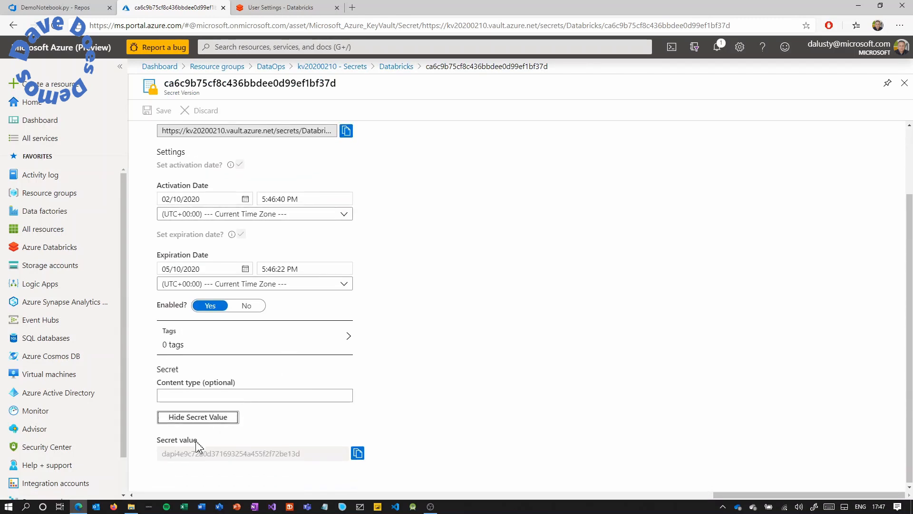
left_click_drag(162, 453, 301, 463)
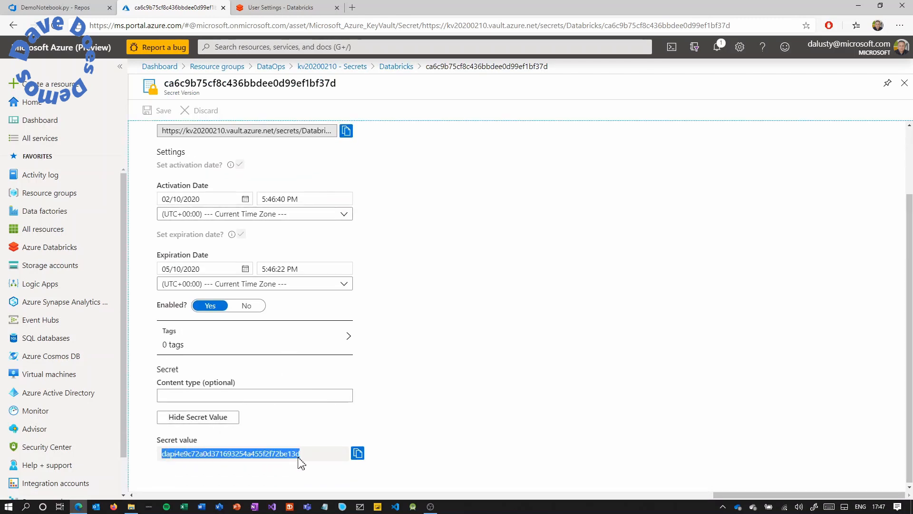
key("ctrl+shift+Tab")
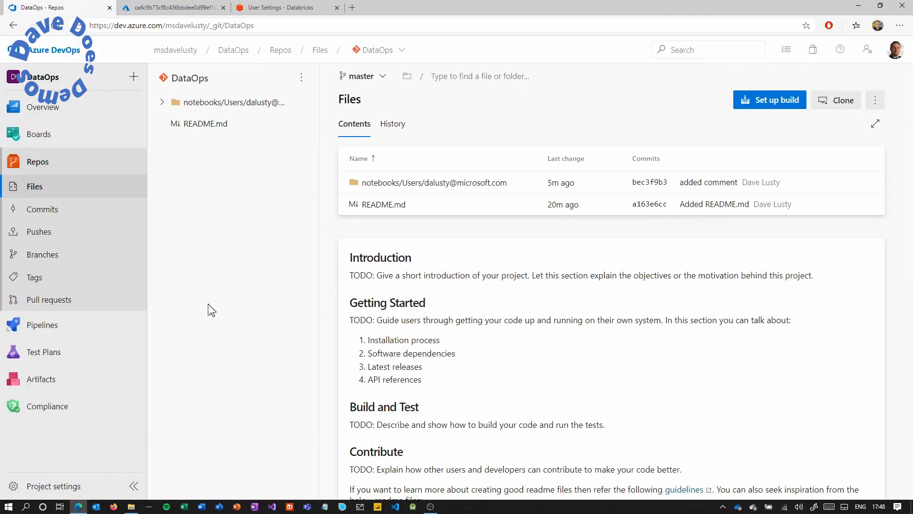
Create a new variable group in the pipelines Library named 'Databricks Var Group'.
mouse_move(90, 332)
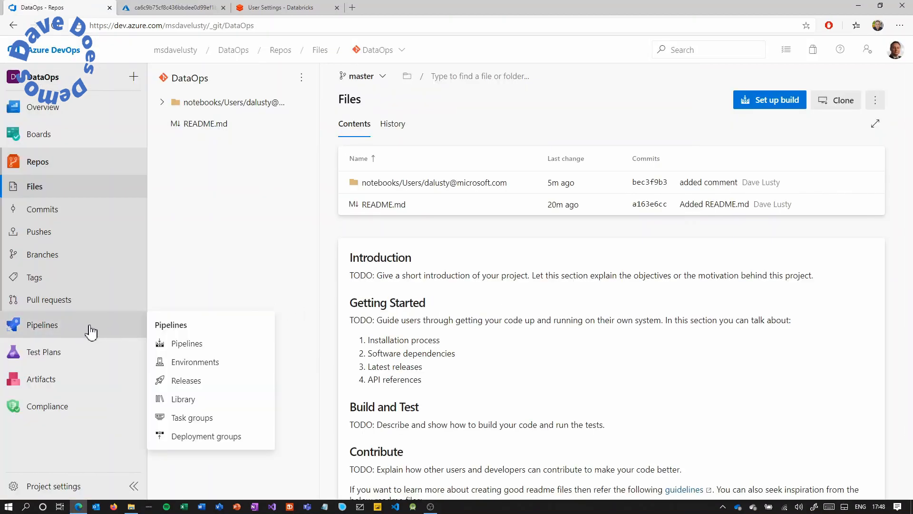
left_click(199, 405)
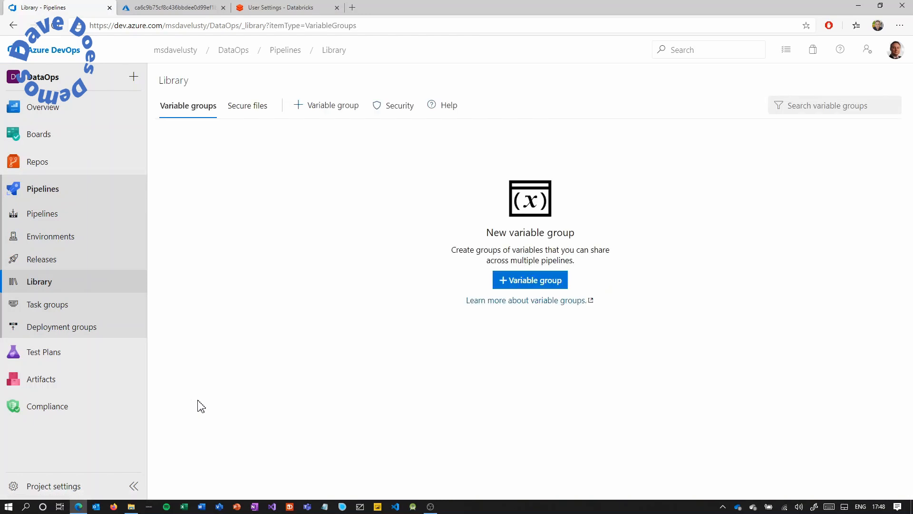
left_click(534, 282)
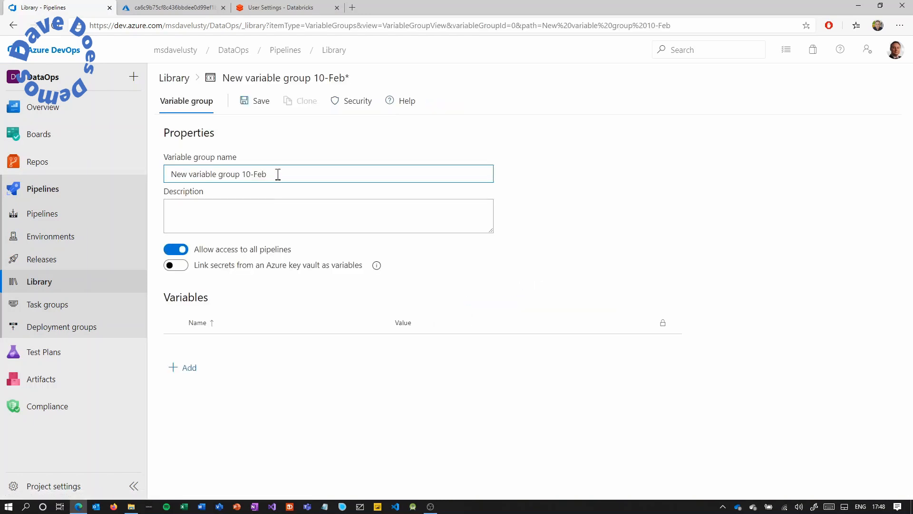
left_click_drag(279, 174, 167, 177)
type("Datab")
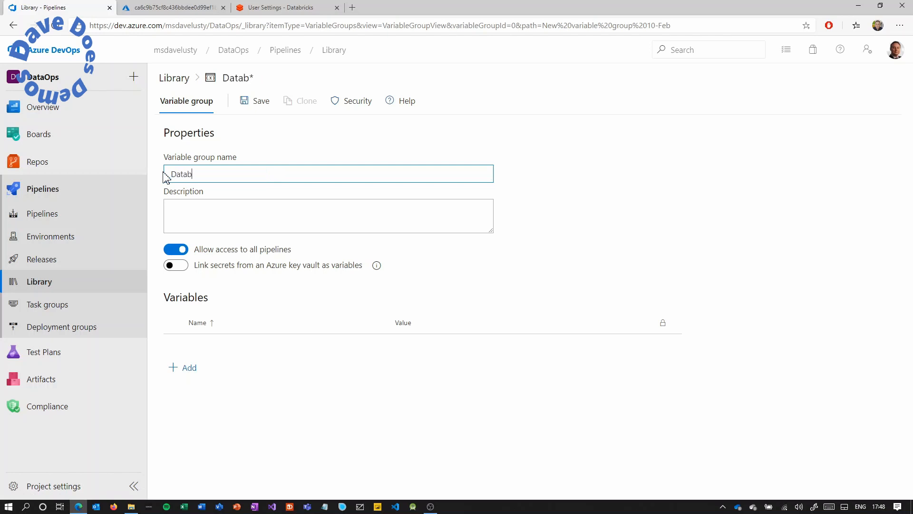
type("ricks Var Gro")
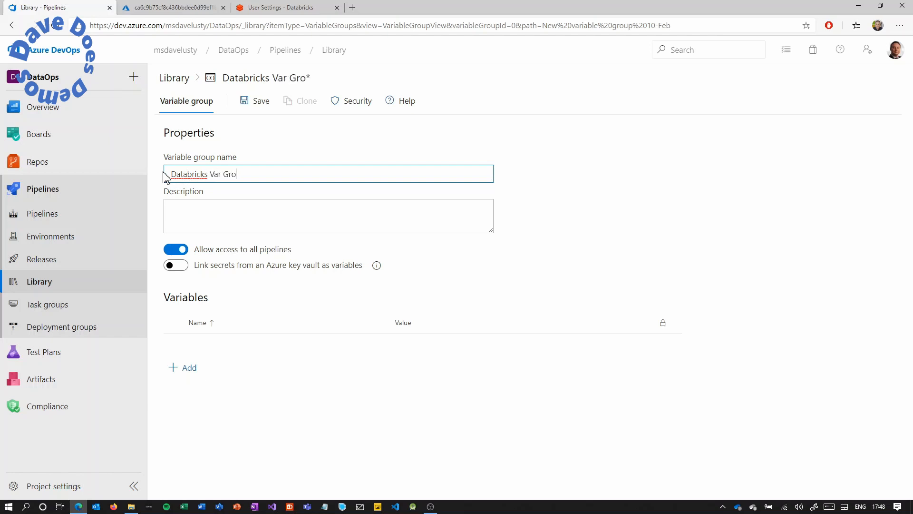
type("up")
Link the group to key vault kv20200210 under the Microsoft Azure Internal Consumption subscription, authorizing access.
left_click(181, 267)
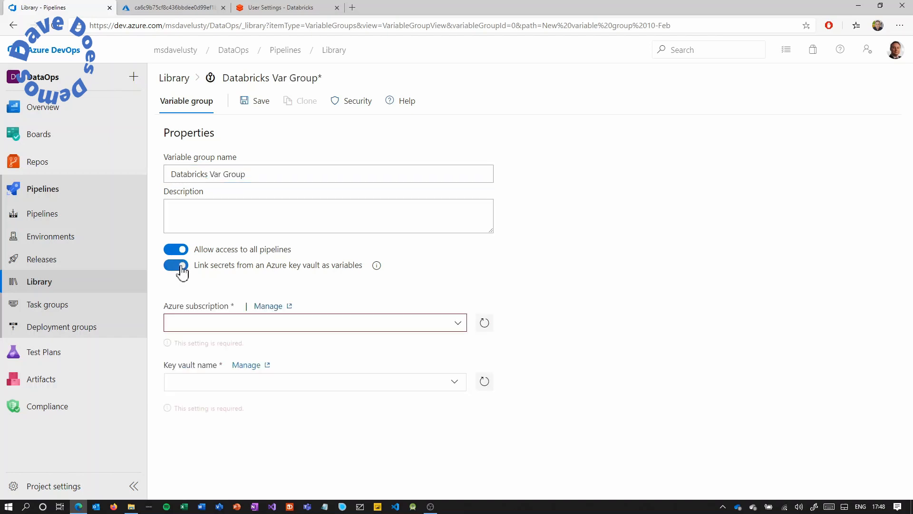
left_click(460, 324)
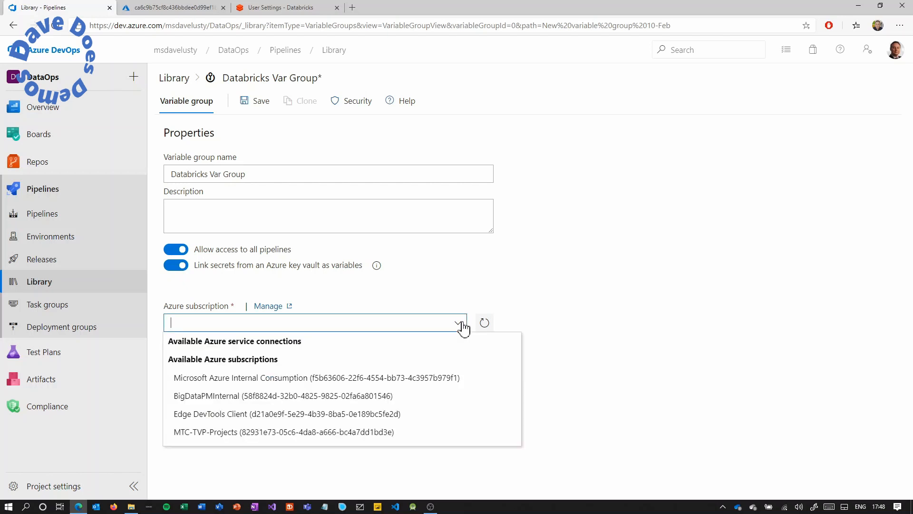
left_click(408, 378)
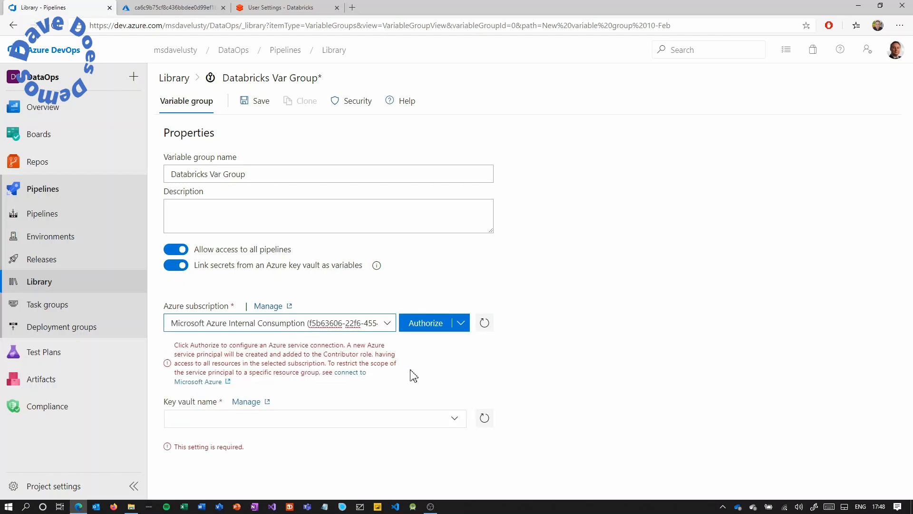
left_click(429, 328)
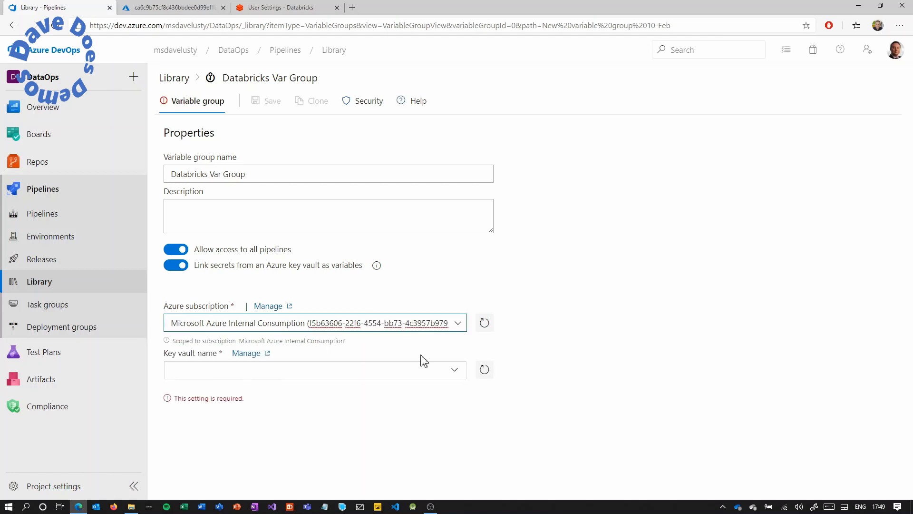
left_click(455, 374)
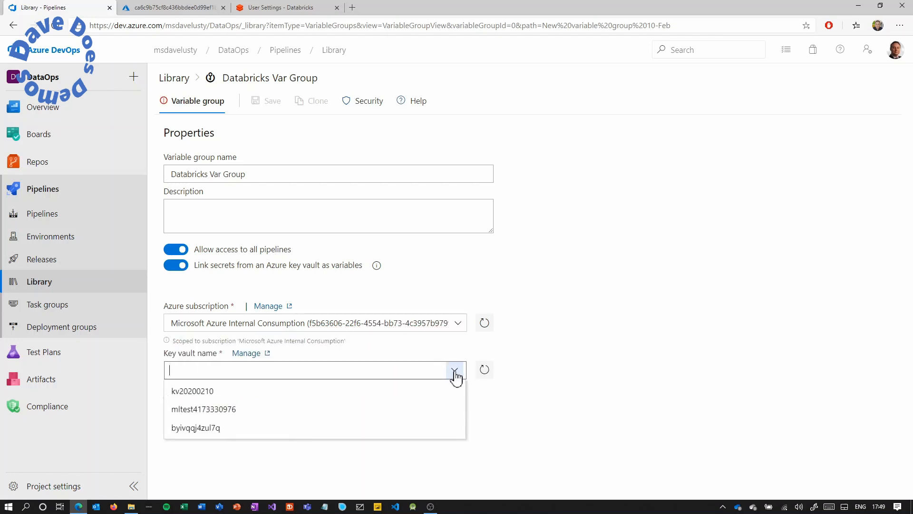
left_click(430, 389)
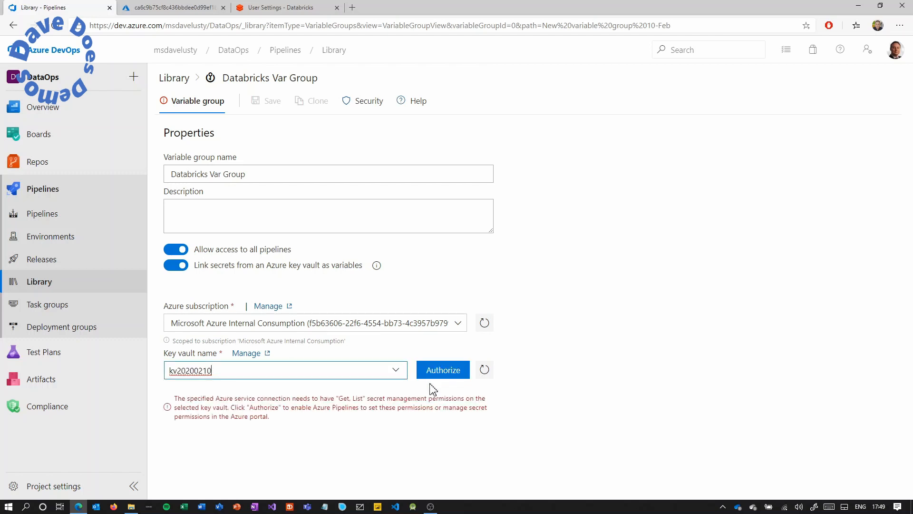
left_click(439, 377)
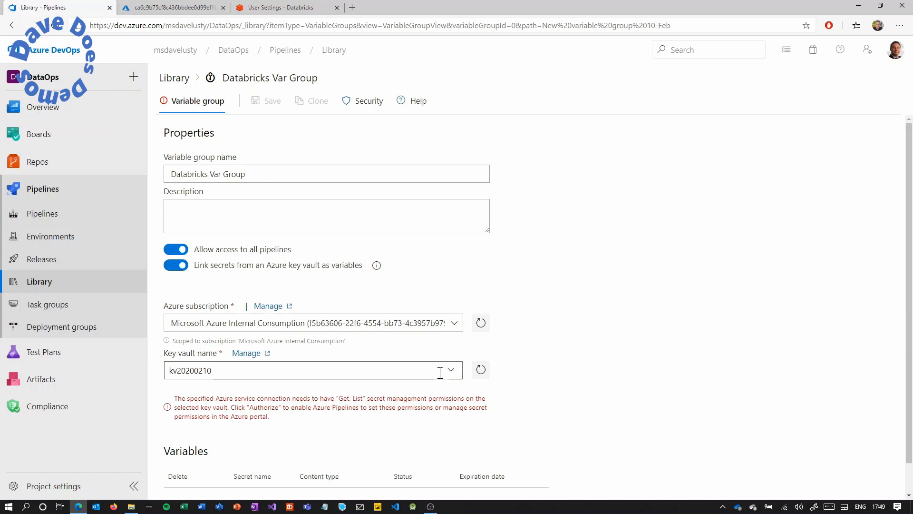
Add the Databricks secret as a variable and save the group.
left_click(174, 472)
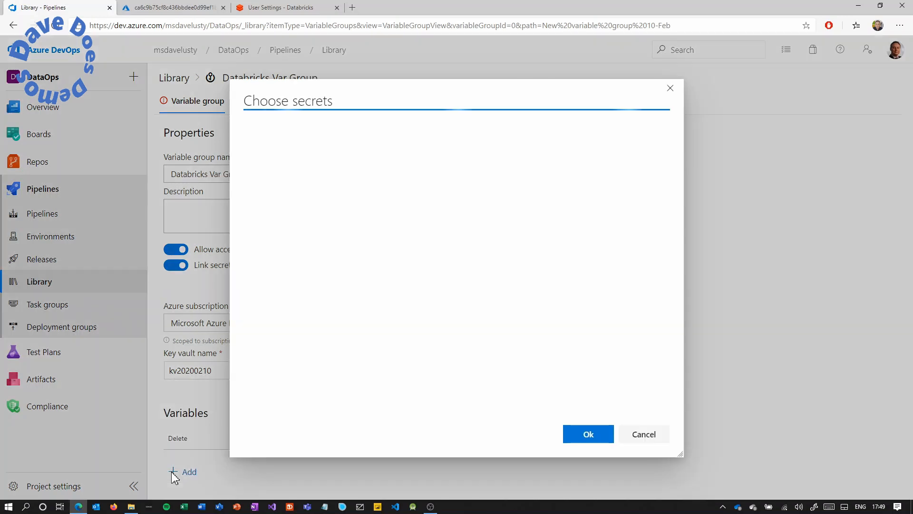
left_click(254, 172)
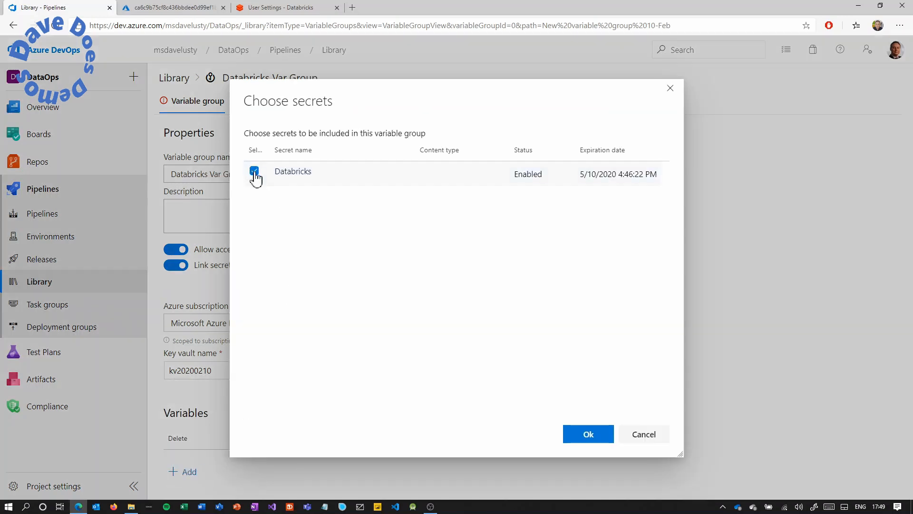
left_click(586, 437)
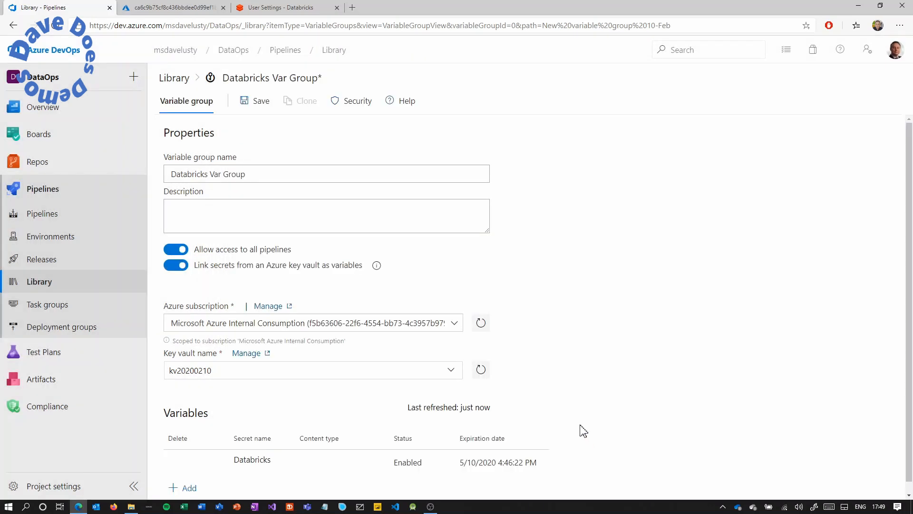
scroll(582, 430, "down", 1)
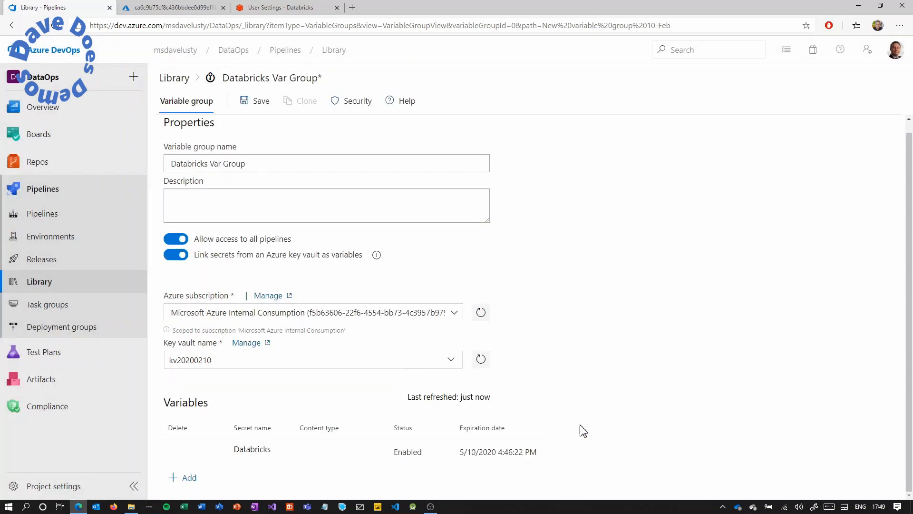
left_click(260, 106)
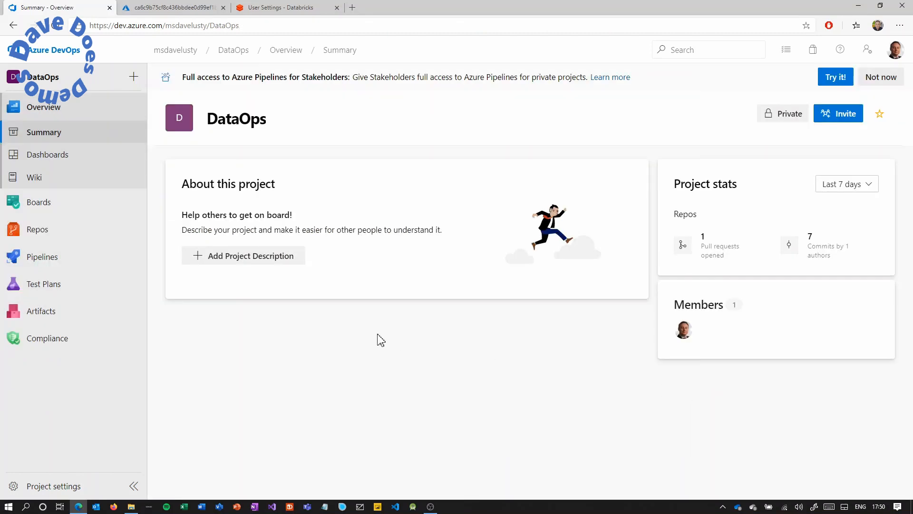
Create a classic-editor build pipeline 'Build Notebook Artifact' from an empty job on DataOps master.
left_click(111, 261)
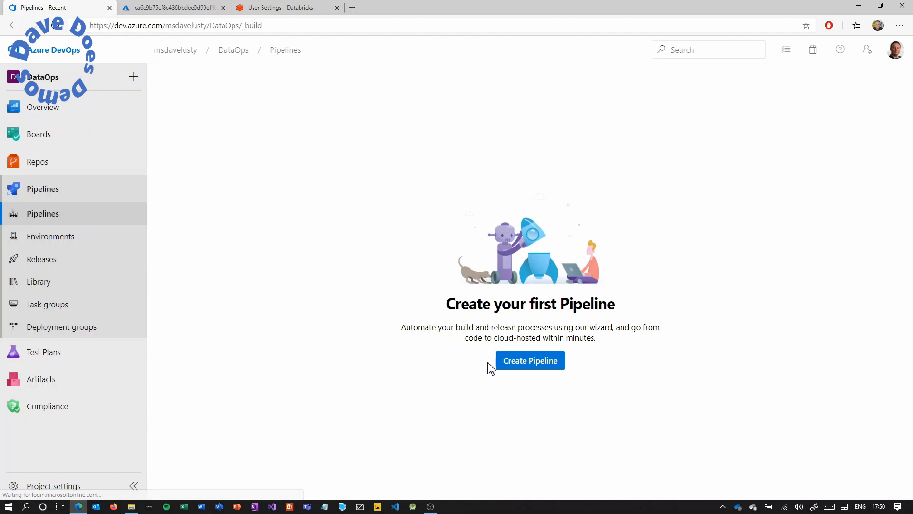
left_click(525, 363)
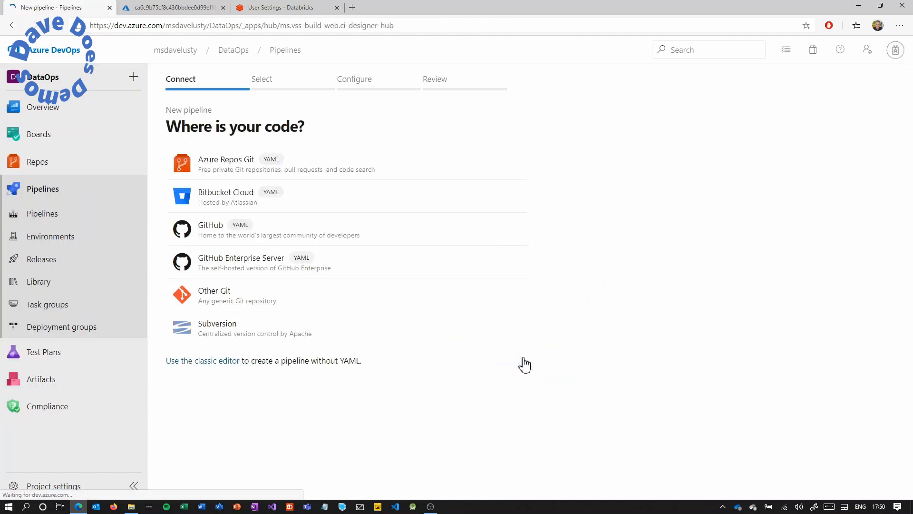
left_click(228, 361)
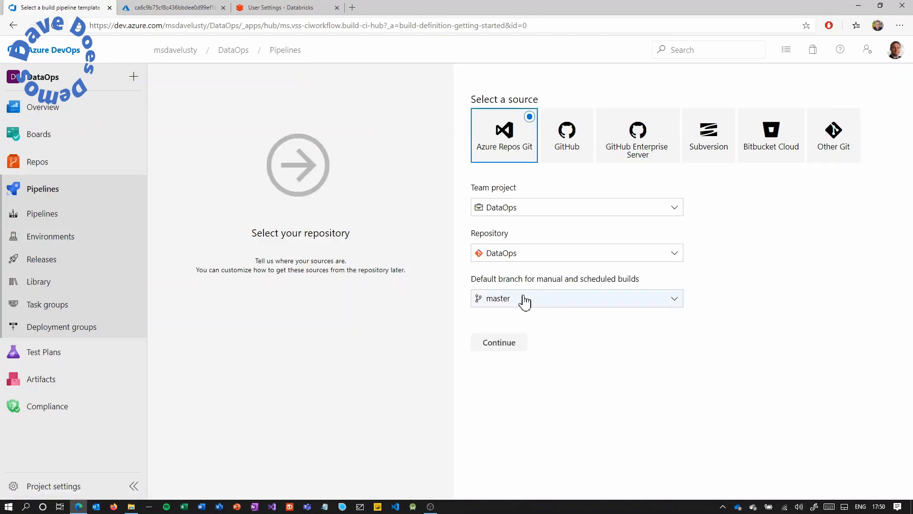
left_click(504, 346)
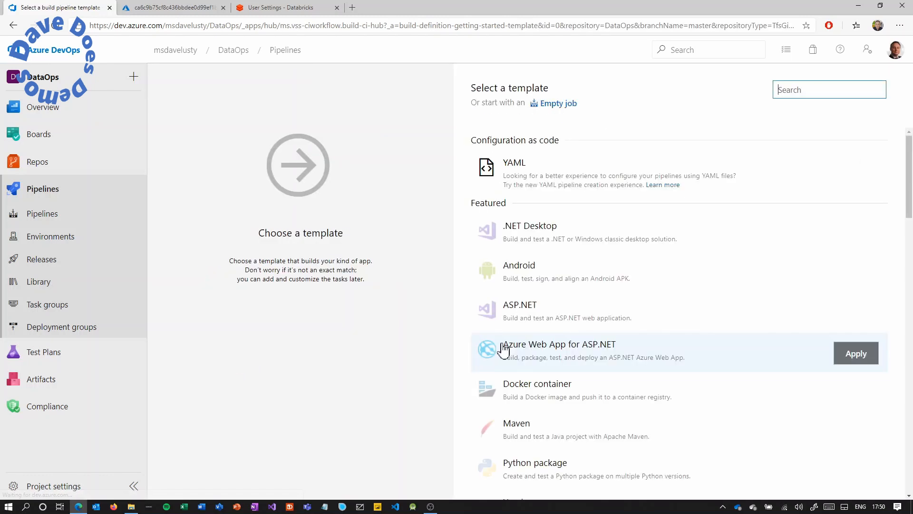
left_click(561, 105)
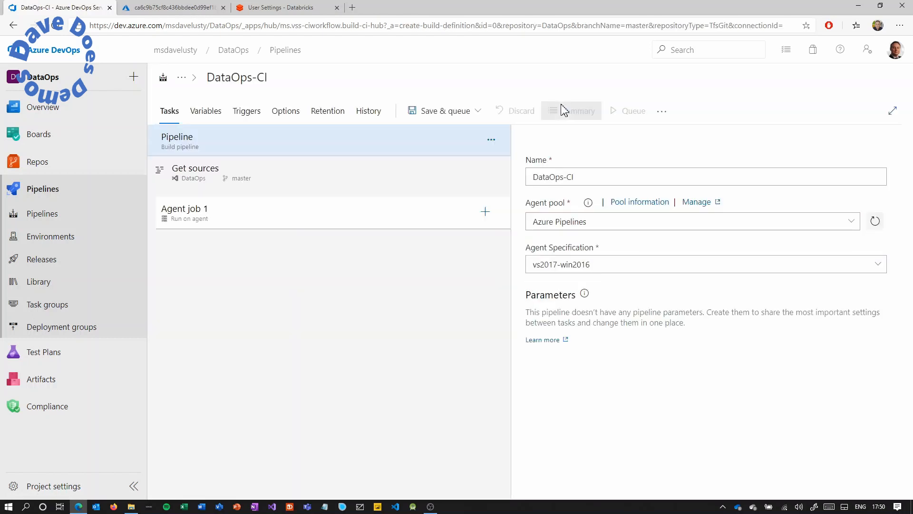
triple_click(561, 184)
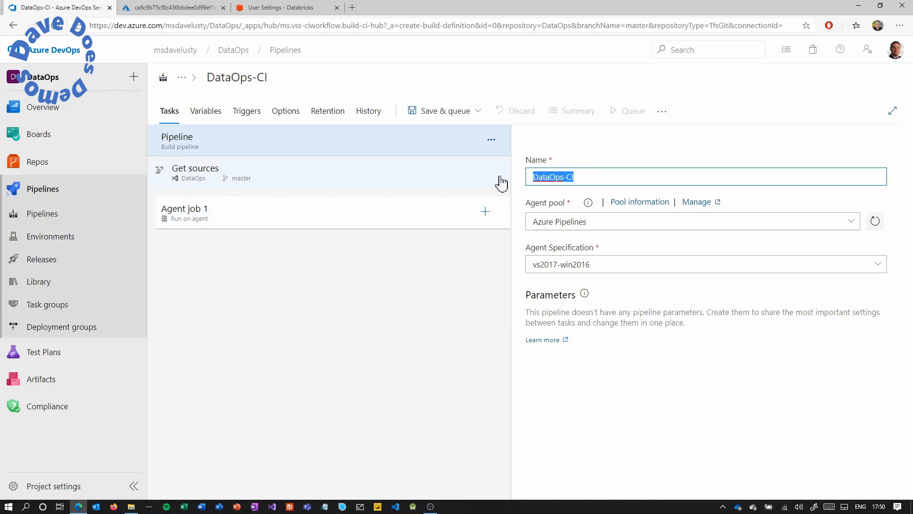
type("Build")
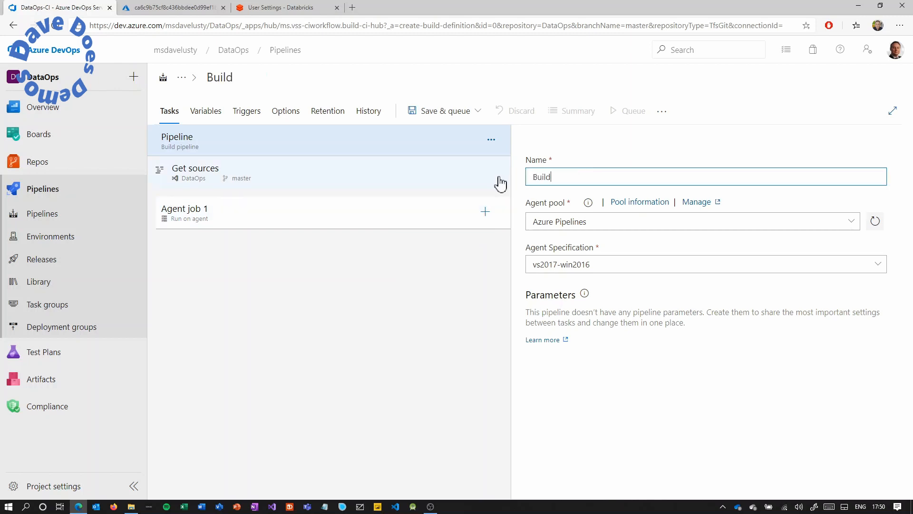
type(" Notebook")
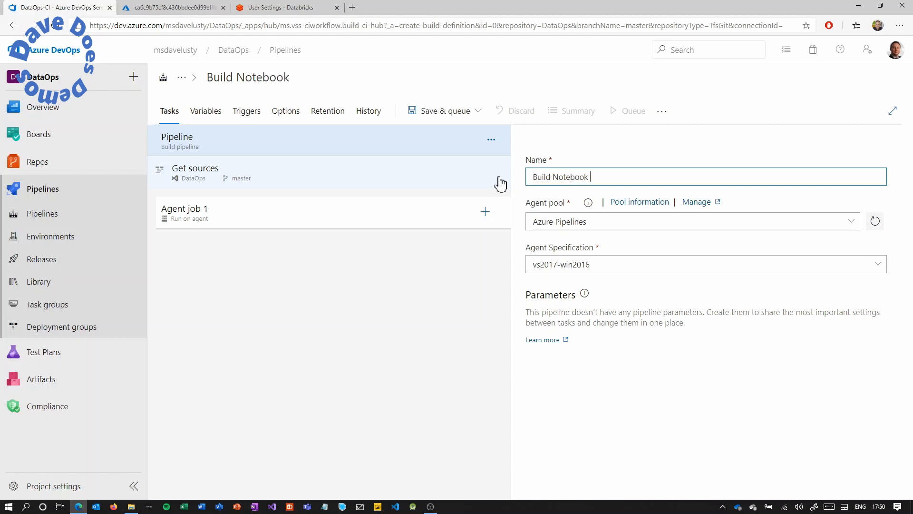
type(" Artifact")
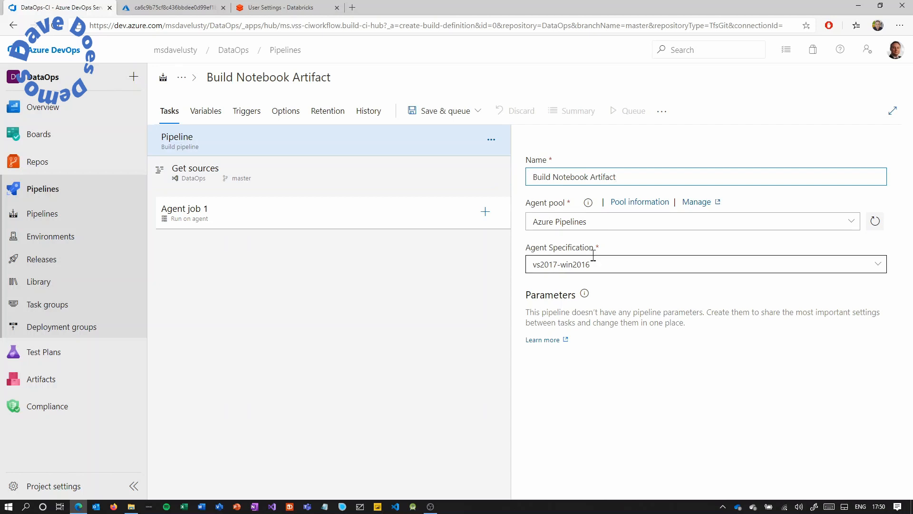
left_click(485, 211)
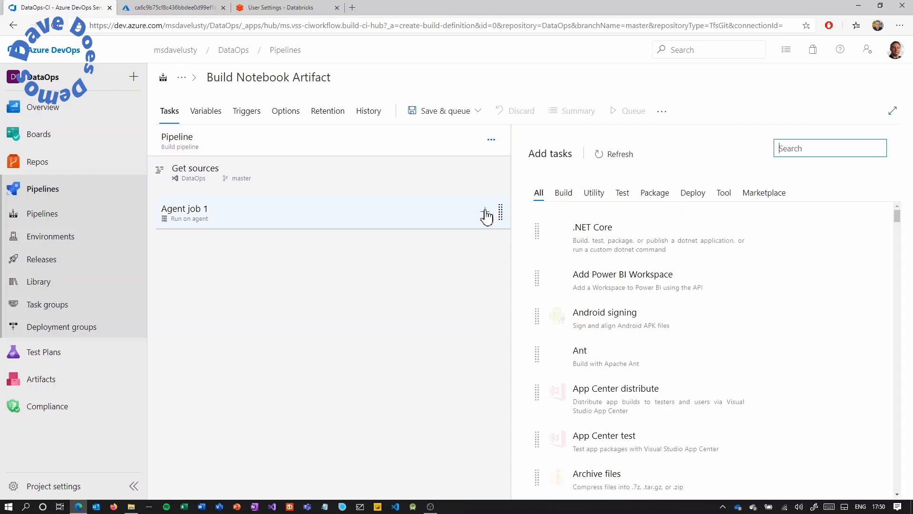
Add the Publish build artifacts task to Agent job 1.
left_click(821, 152)
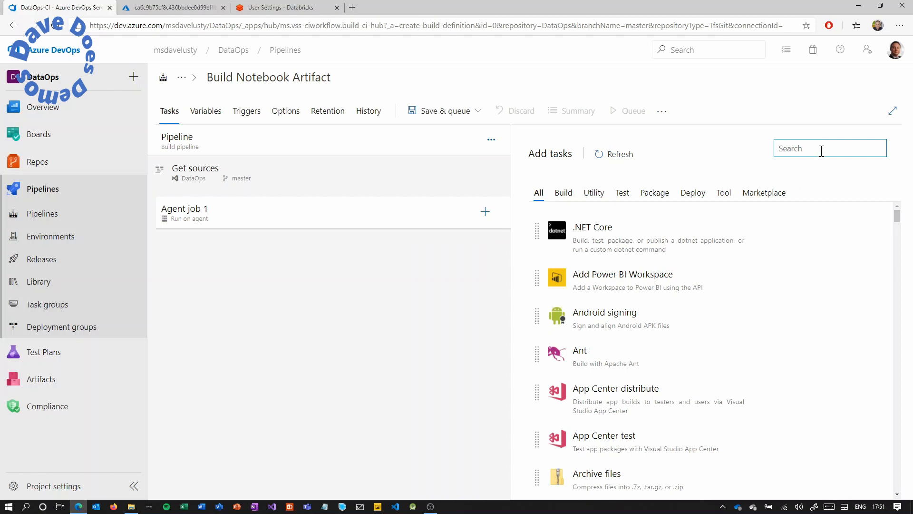
type("publish build")
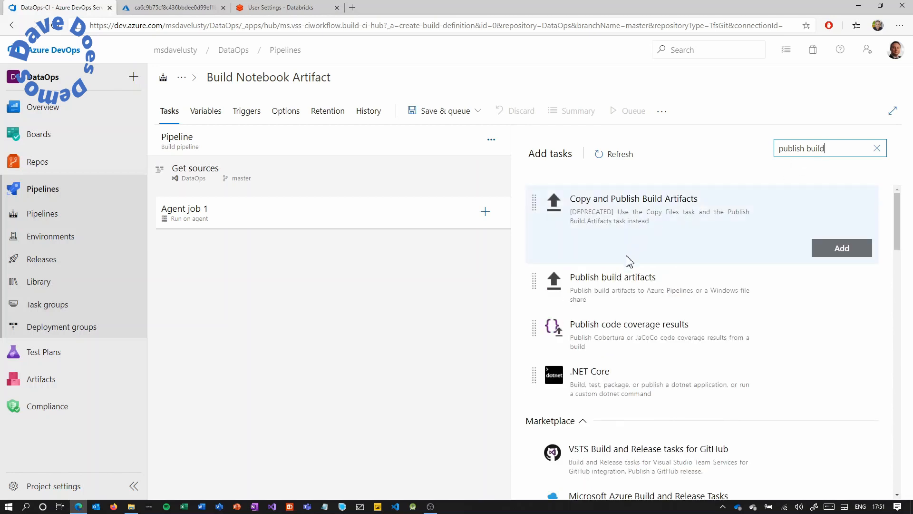
mouse_move(622, 287)
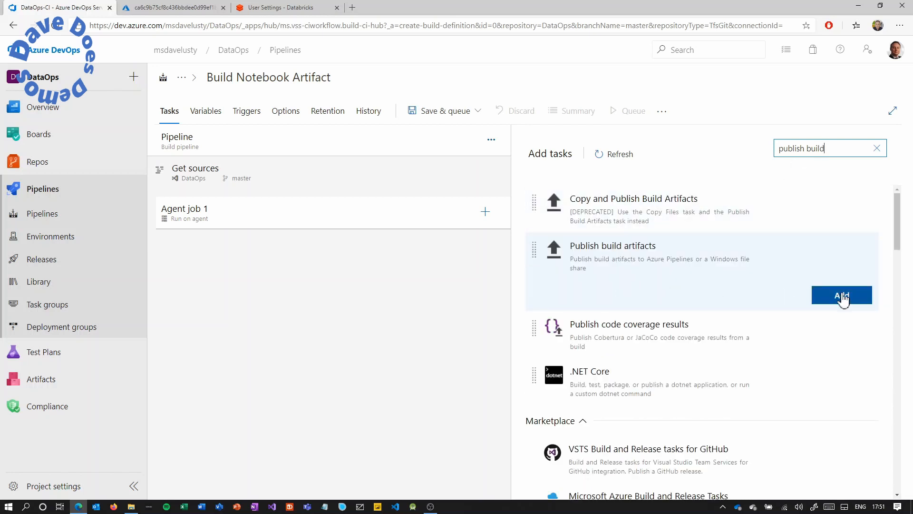
left_click(842, 296)
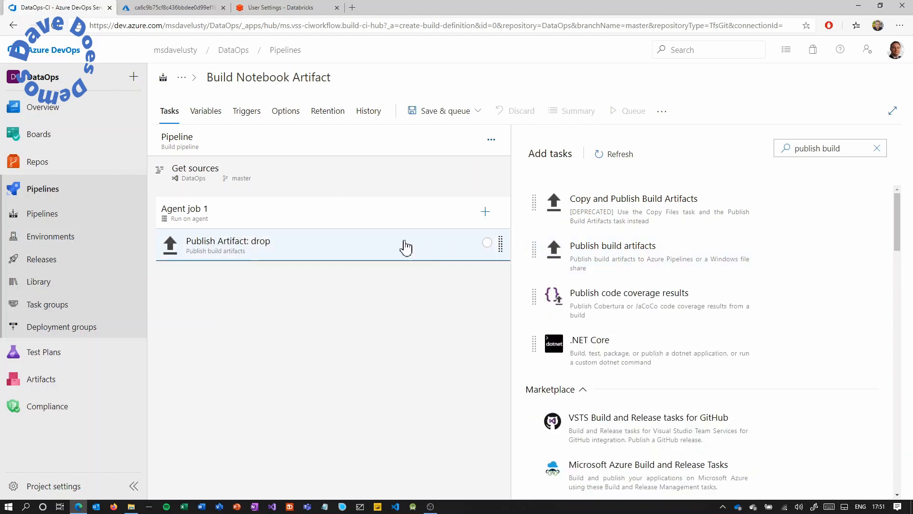
Set the task to publish the notebooks folder as an artifact named Notebooks.
left_click(405, 246)
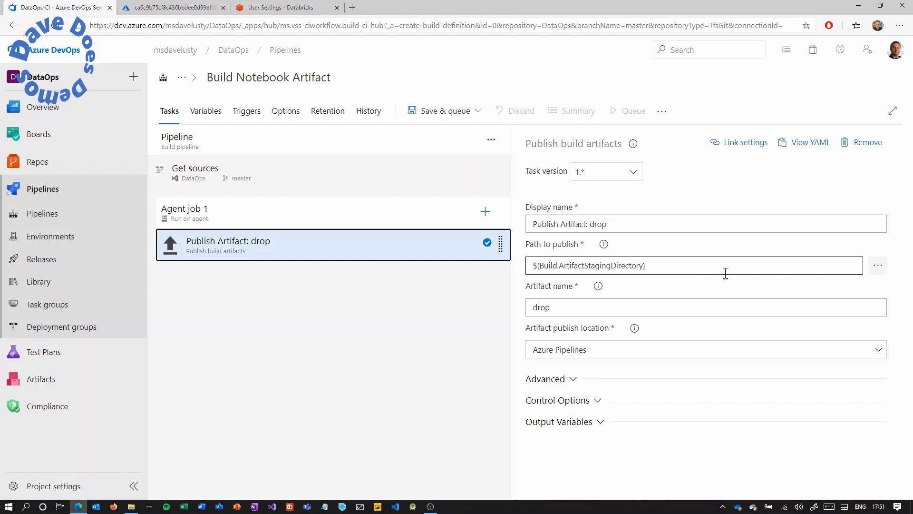
left_click(878, 266)
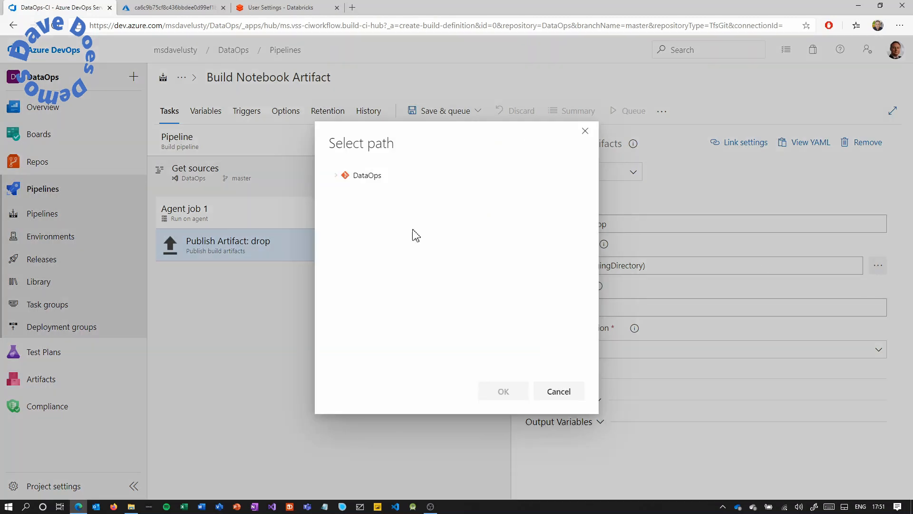
left_click(336, 177)
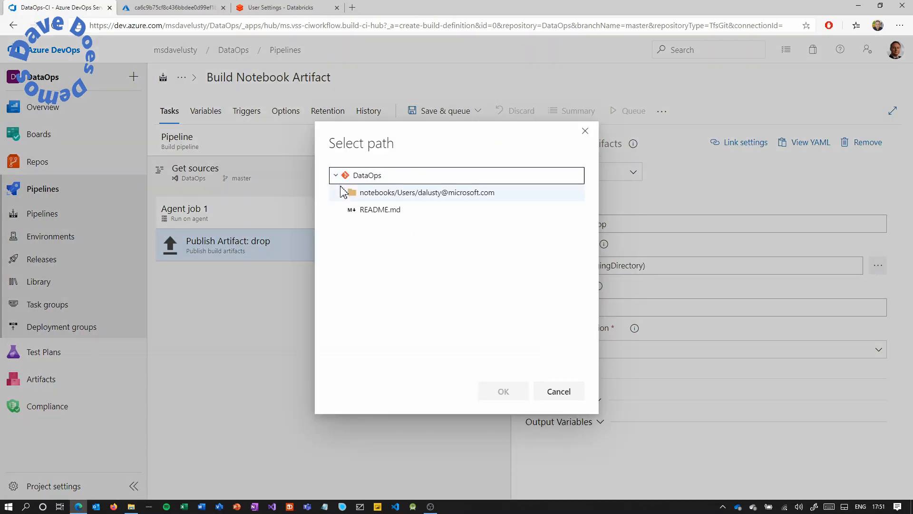
left_click(343, 194)
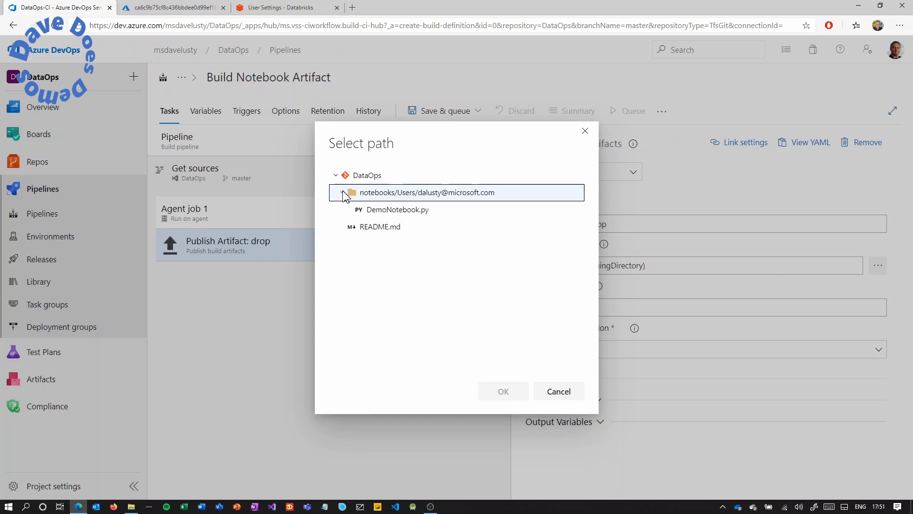
left_click(352, 176)
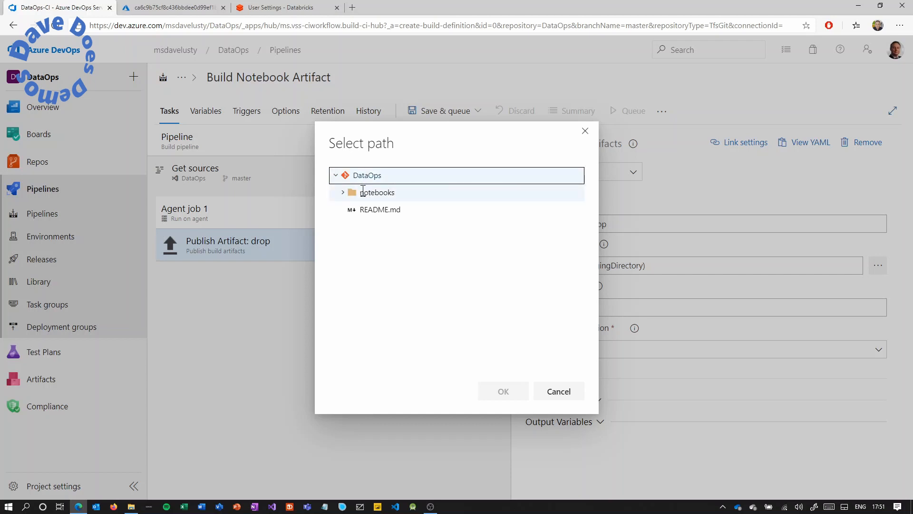
left_click(363, 192)
left_click(503, 392)
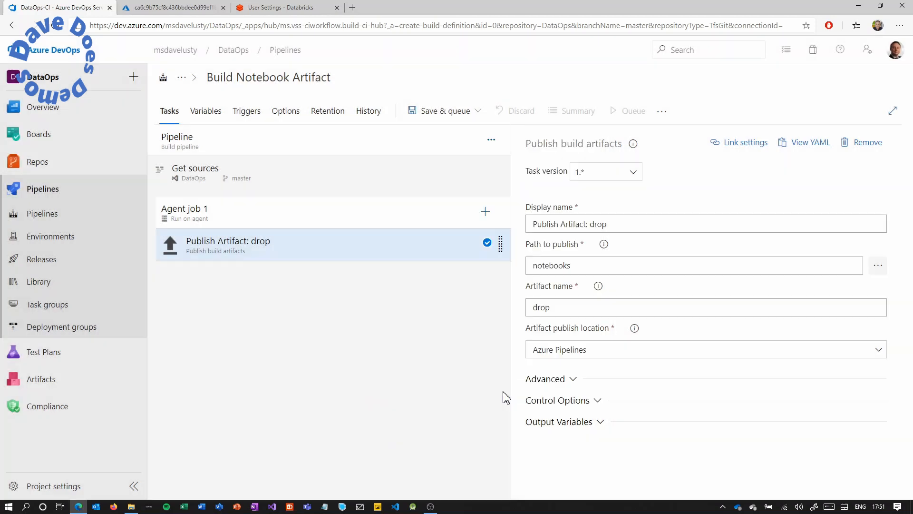
left_click_drag(575, 307, 512, 312)
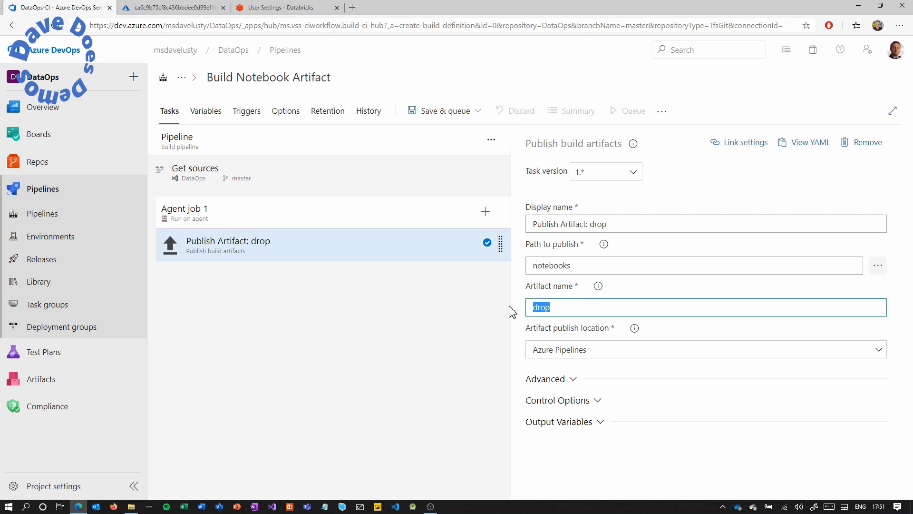
type("Notebooks")
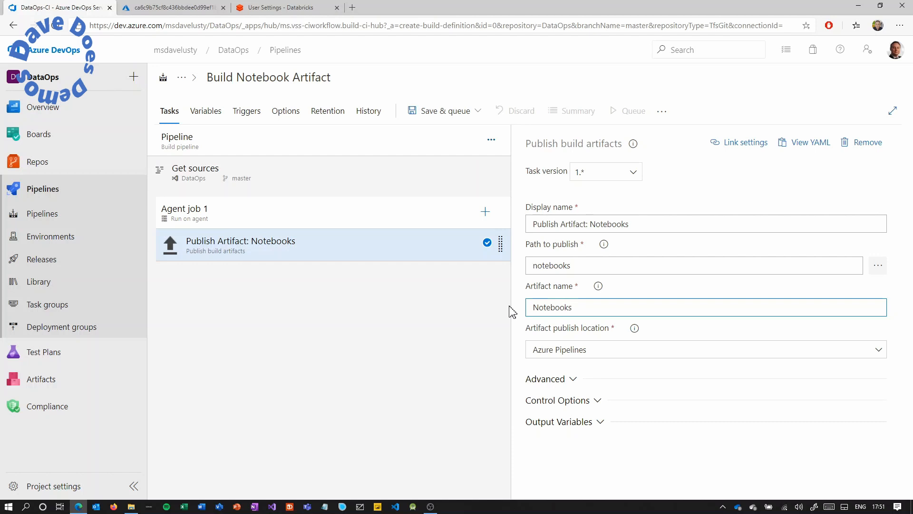
Enable continuous integration and start Save & queue with the comment 'build process created'.
left_click(248, 114)
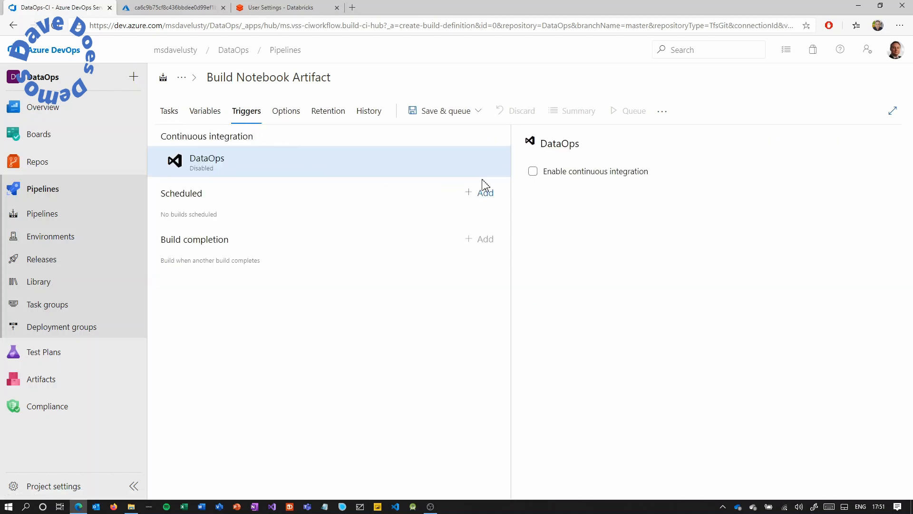
left_click(534, 173)
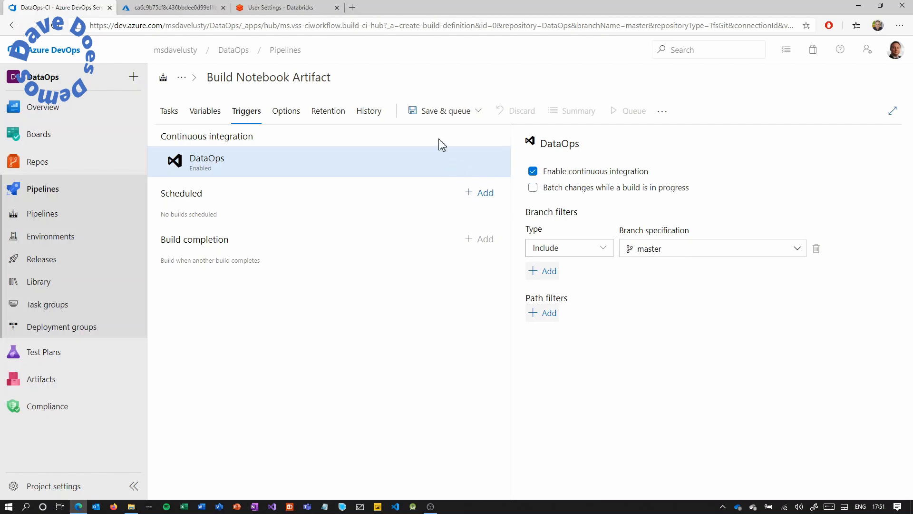
left_click(453, 114)
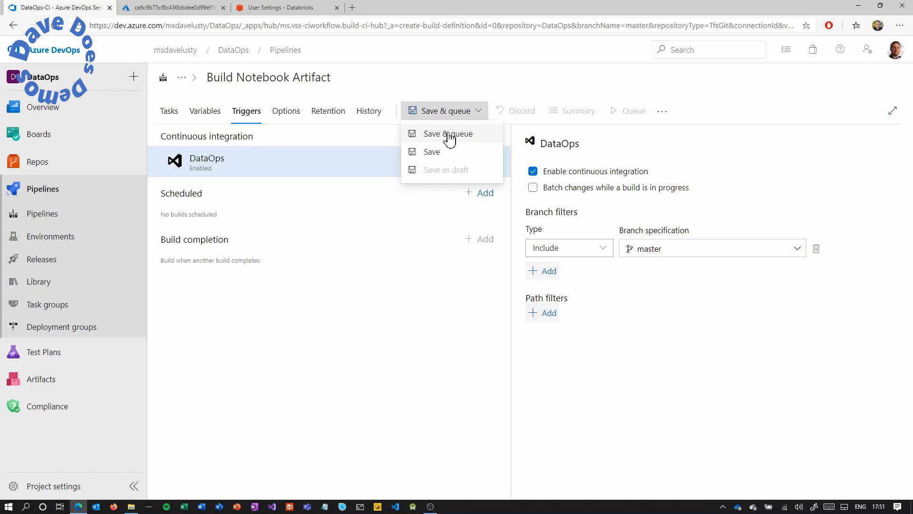
left_click(449, 138)
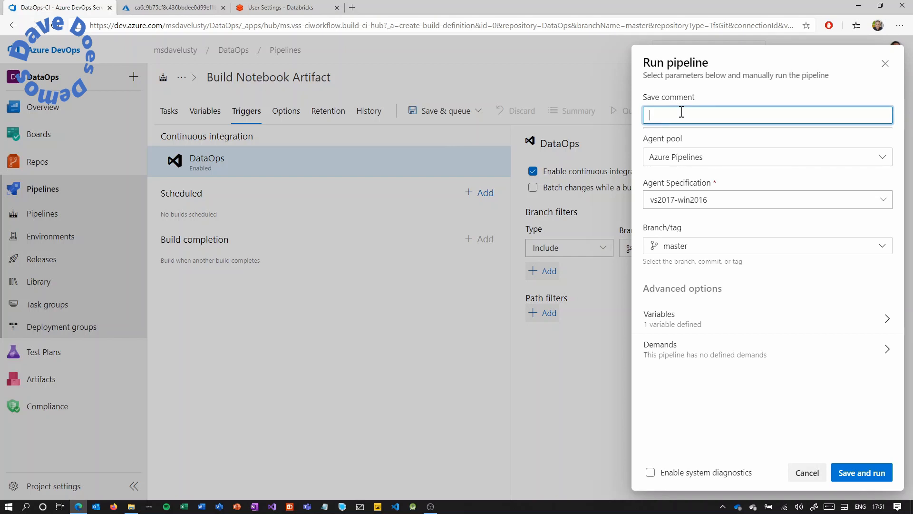
type("build proce")
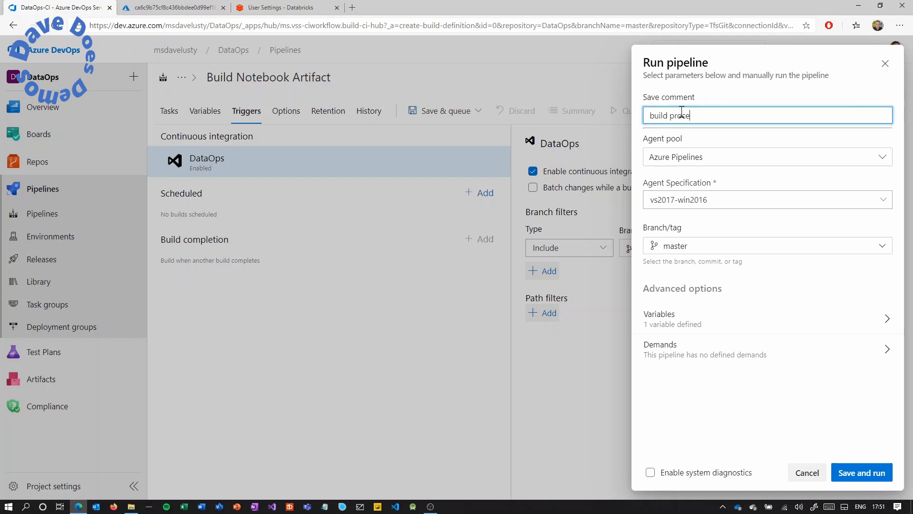
type("ss created")
Save and run the pipeline, following Agent job 1's log in run #93 until it succeeds.
left_click(851, 465)
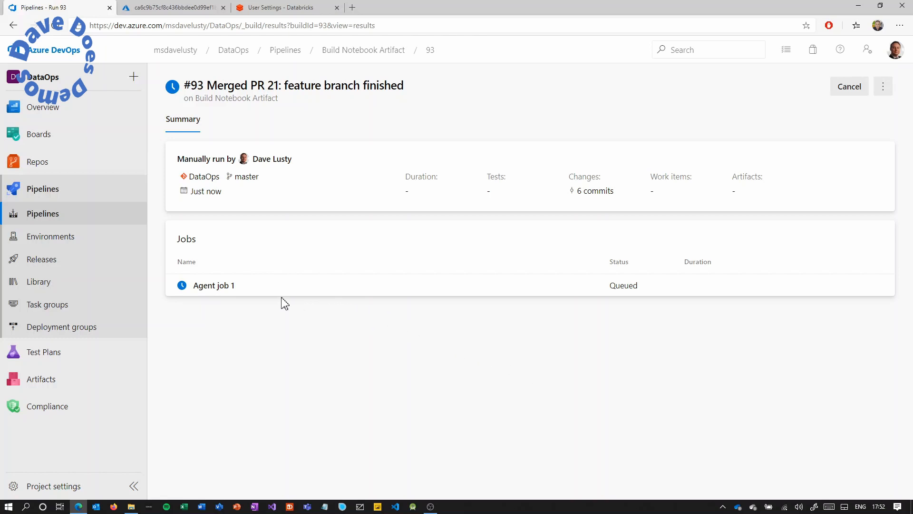
left_click(222, 287)
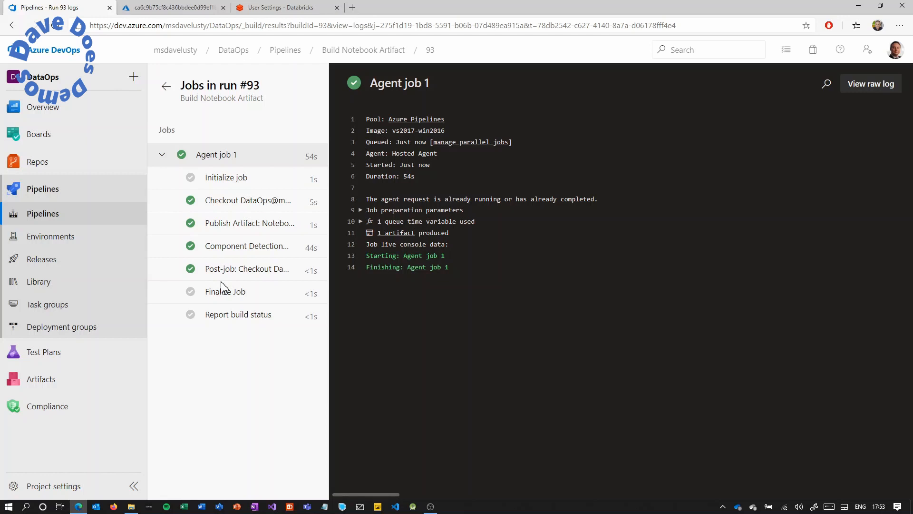
left_click(166, 86)
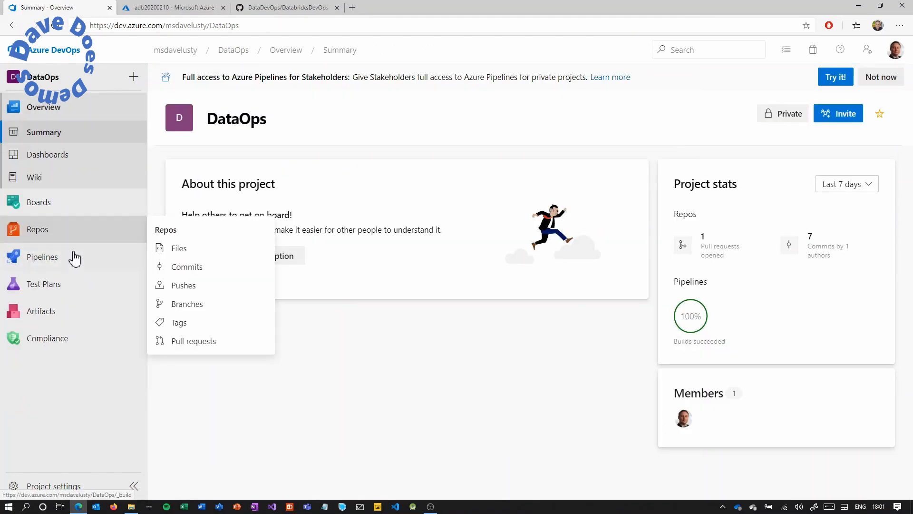
Create a new release pipeline with an empty-job stage named Testing.
mouse_move(90, 261)
left_click(189, 319)
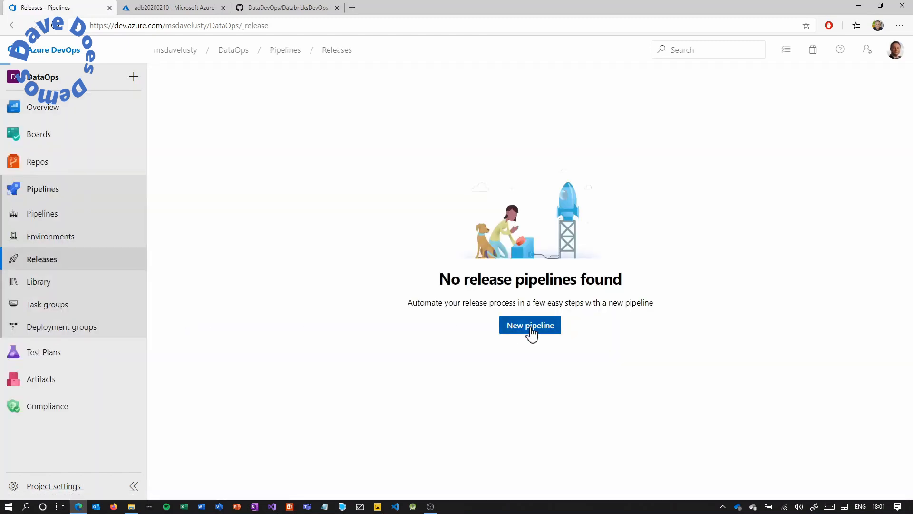
left_click(530, 326)
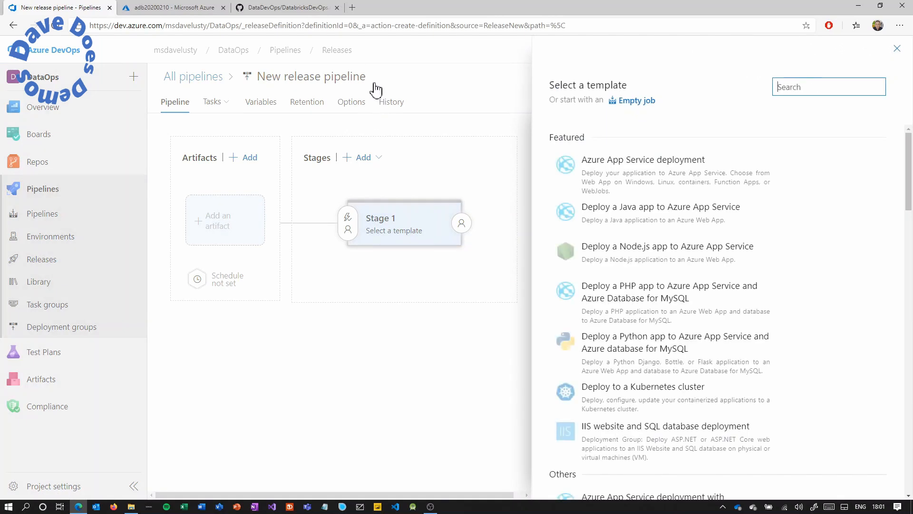
left_click(632, 102)
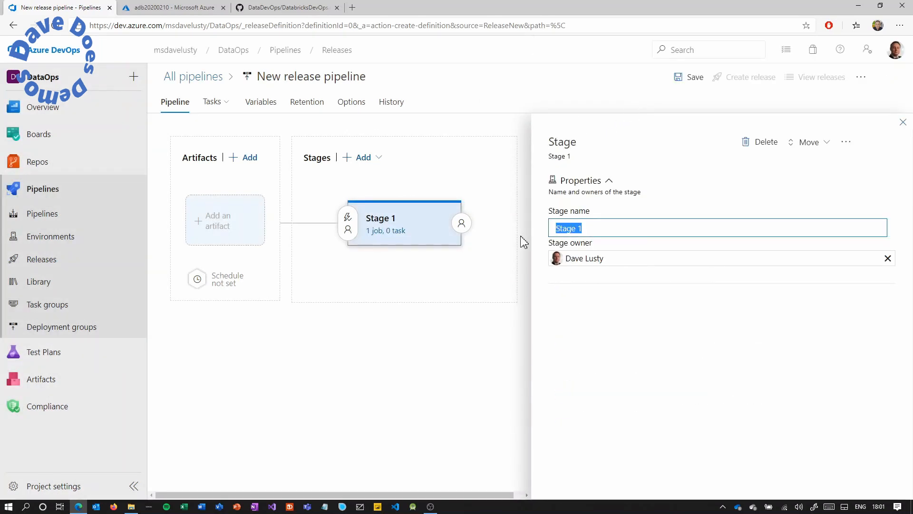
type("Testing")
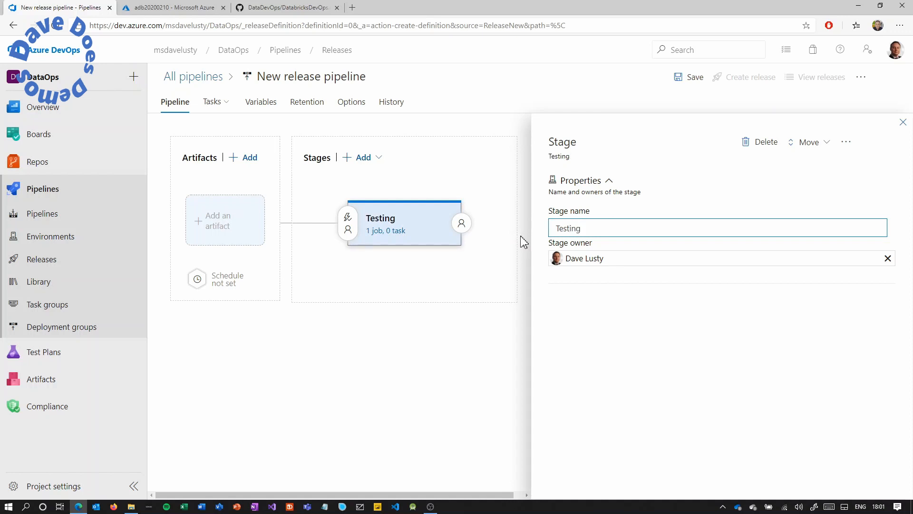
left_click(902, 123)
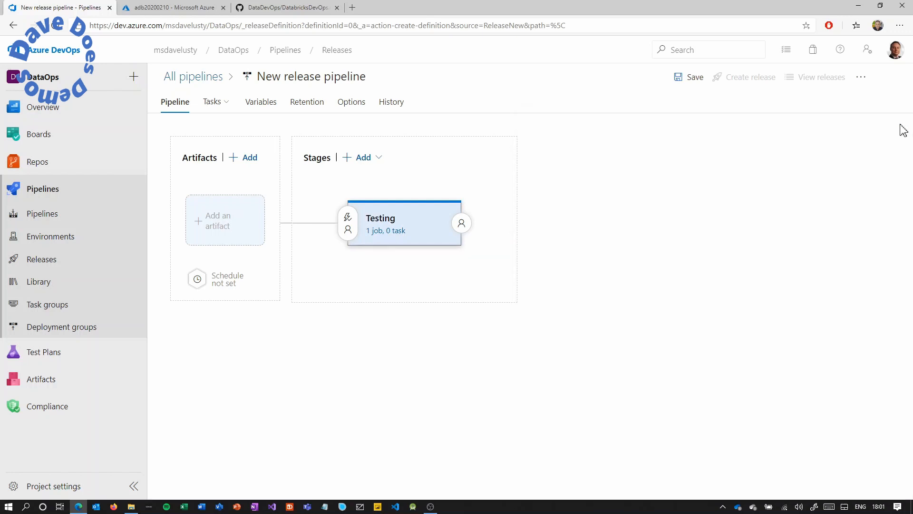
left_click(379, 159)
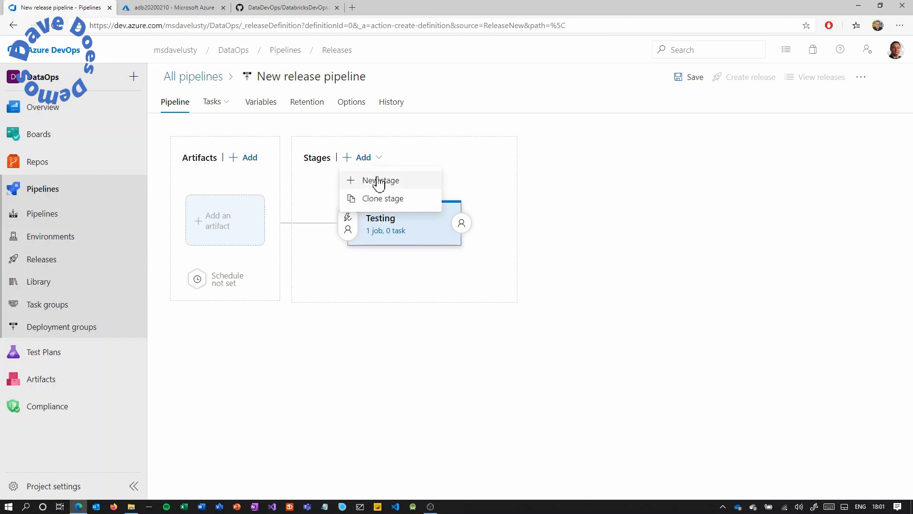
left_click(404, 159)
Name the release pipeline 'Notebook Release Pipeline'.
left_click(389, 82)
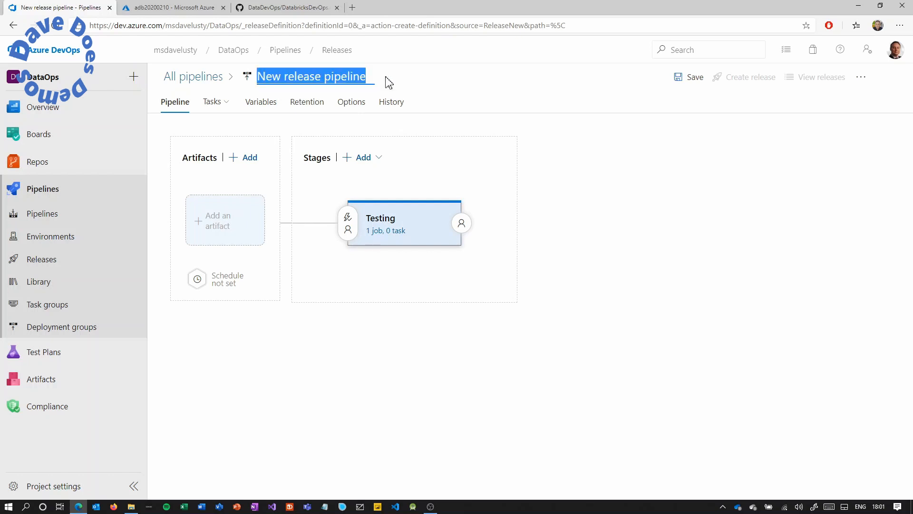
type("Notebook")
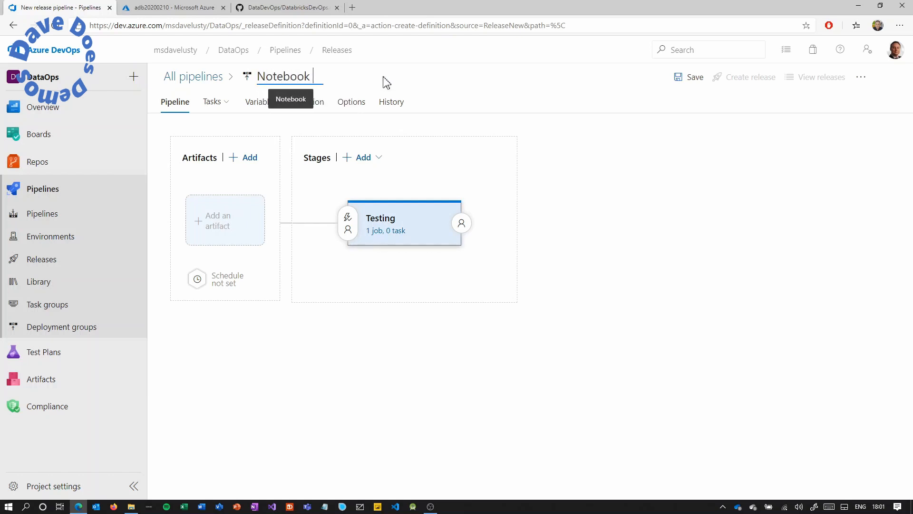
type(" Releaae")
key("BackSpace")
key("BackSpace")
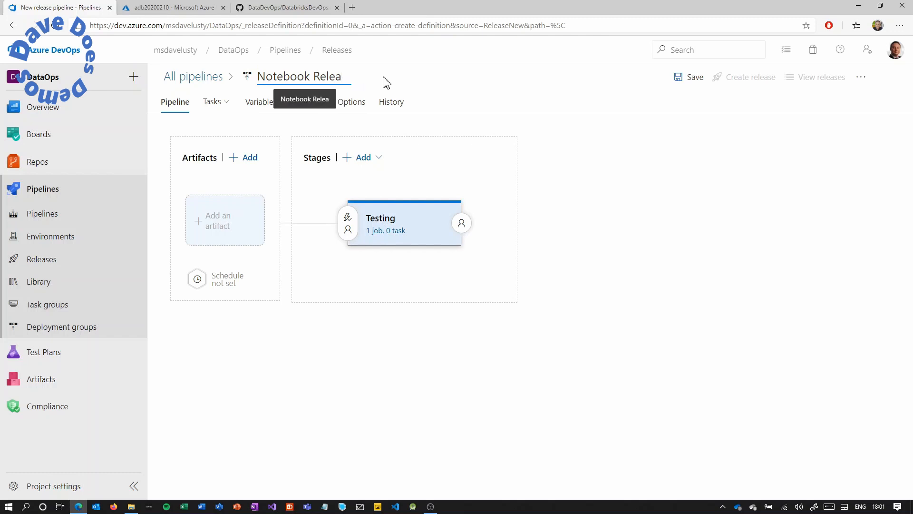
type("se P")
type("ipeline")
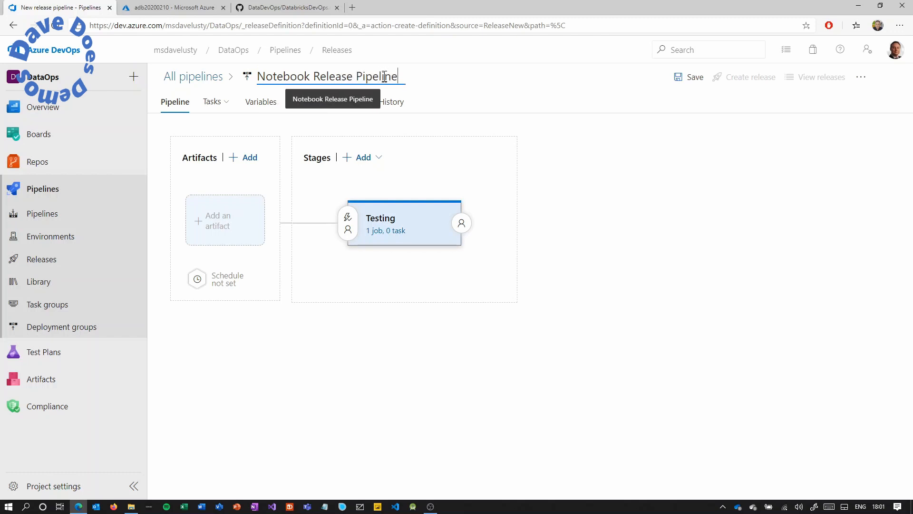
Add the Build Notebook Artifact build as the release pipeline's artifact.
left_click(231, 221)
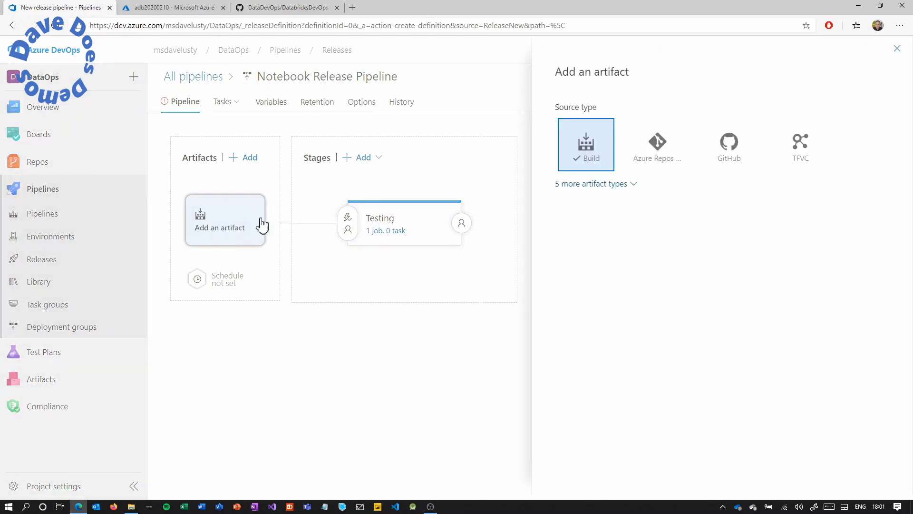
left_click(881, 269)
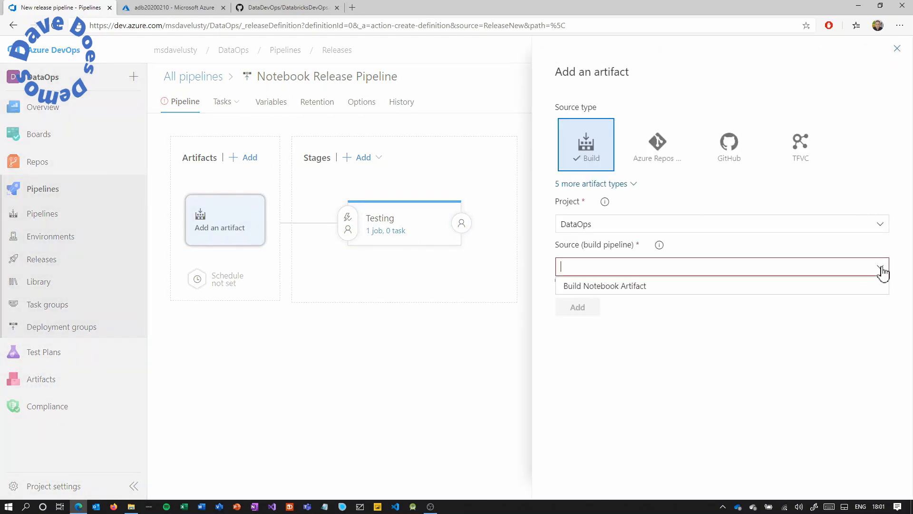
left_click(852, 285)
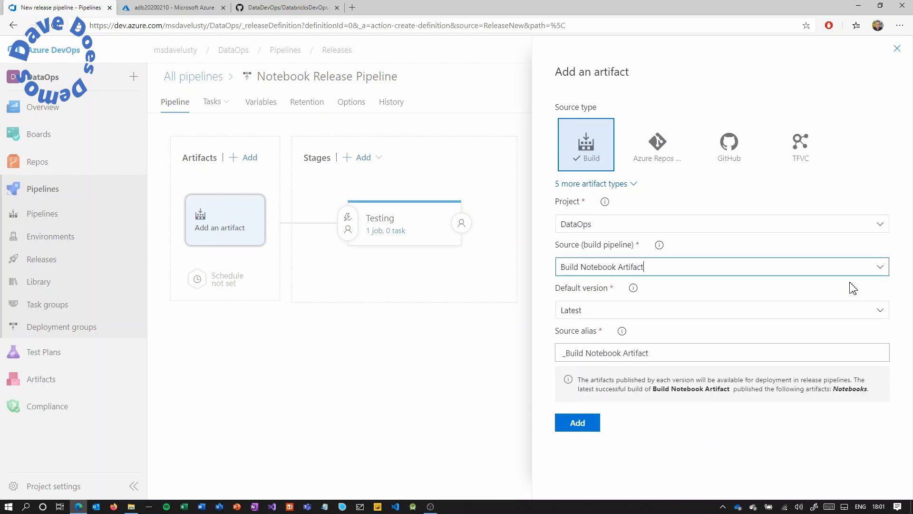
left_click_drag(870, 387, 652, 390)
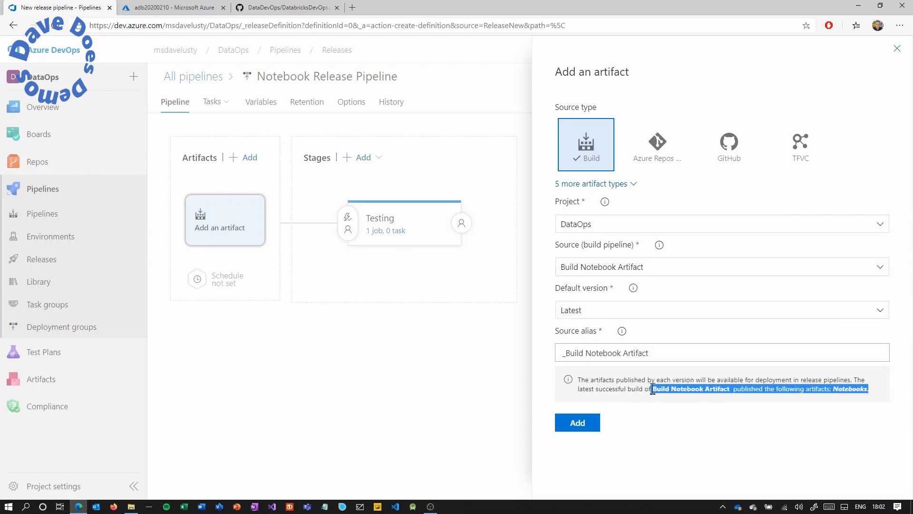
left_click(577, 423)
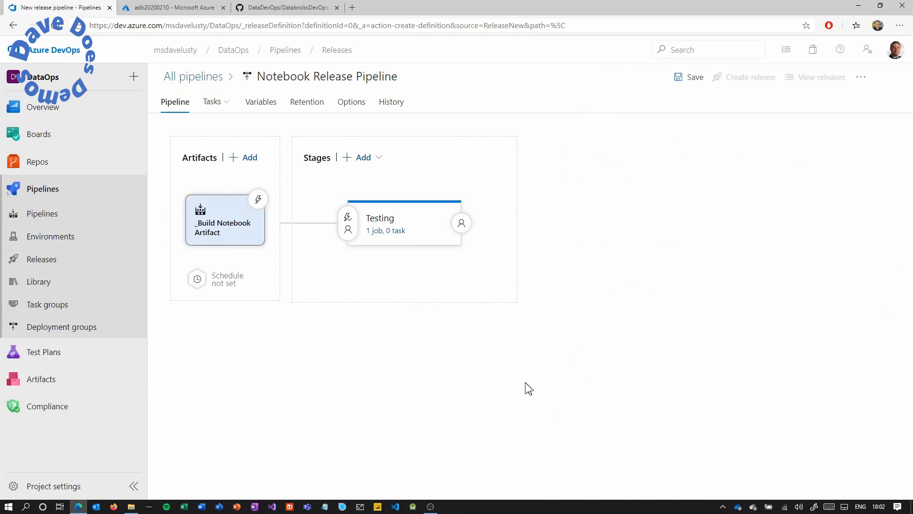
Enable the artifact's continuous deployment trigger for new builds.
left_click(261, 203)
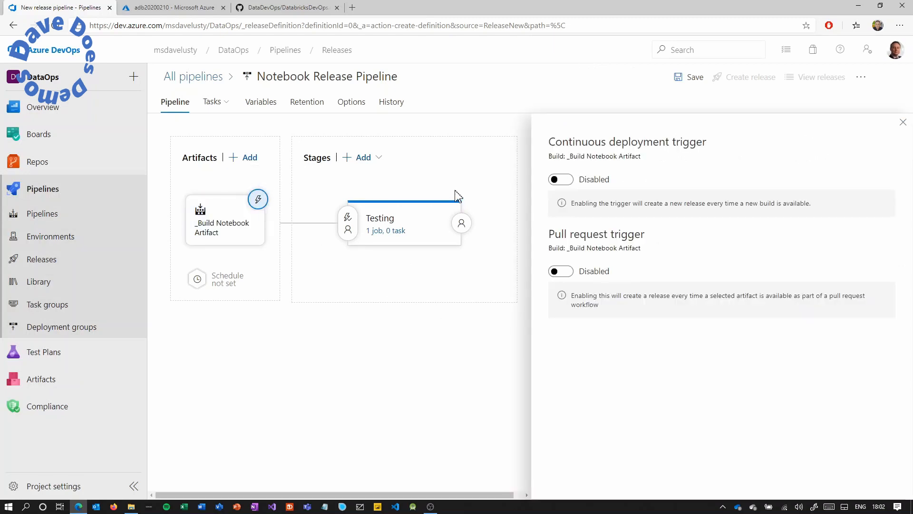
left_click(564, 181)
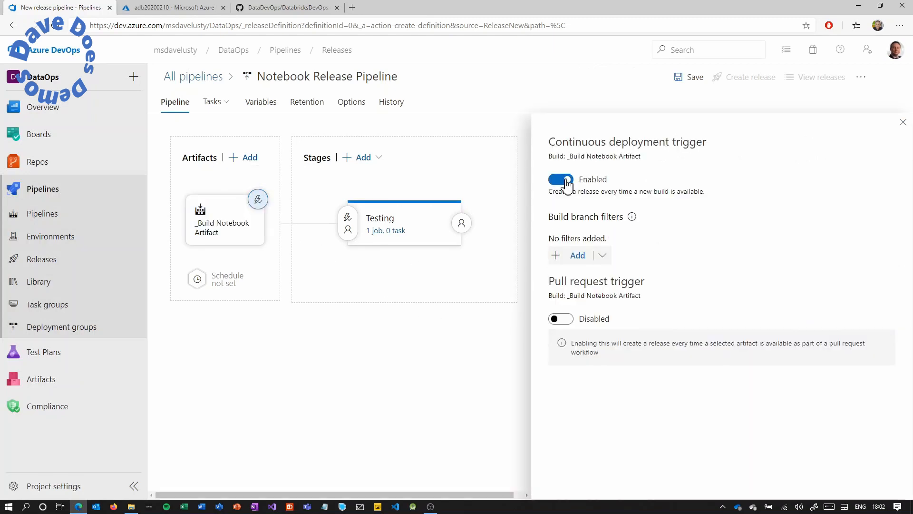
left_click(902, 124)
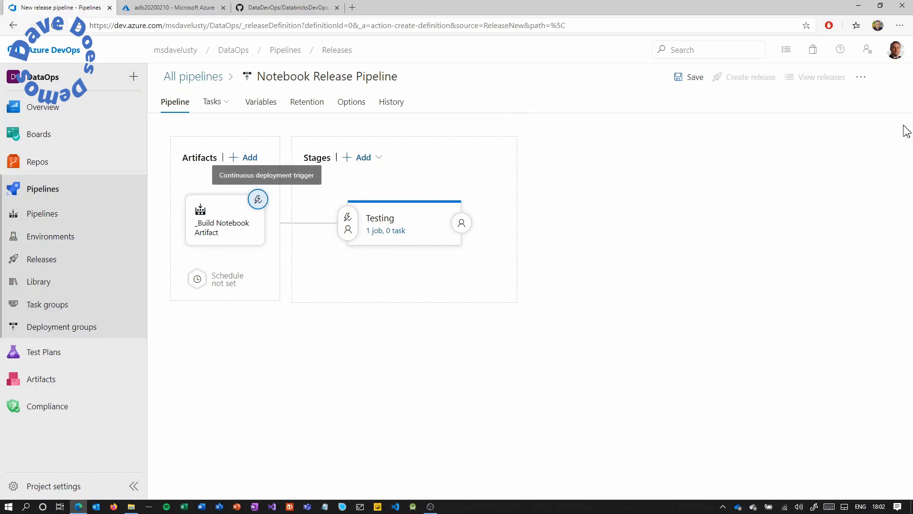
Link Databricks Var Group to the release pipeline, then open the Testing stage's tasks.
left_click(271, 105)
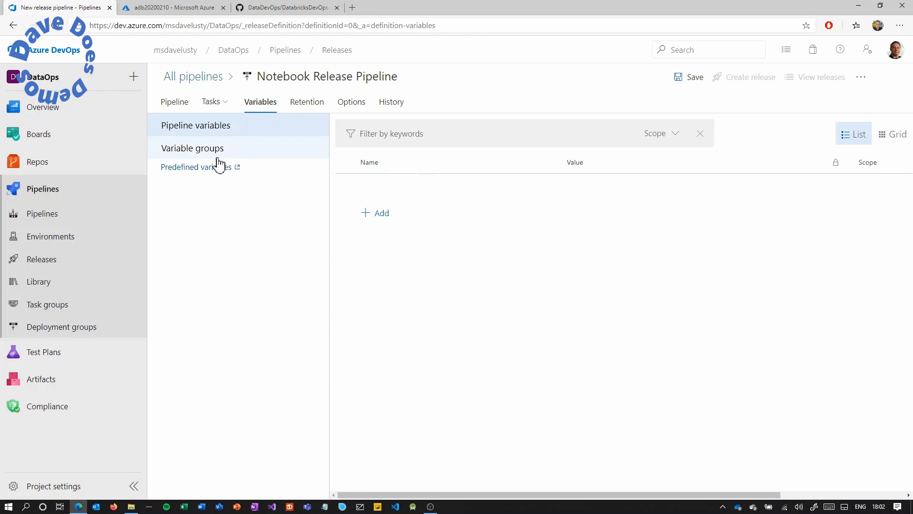
left_click(215, 151)
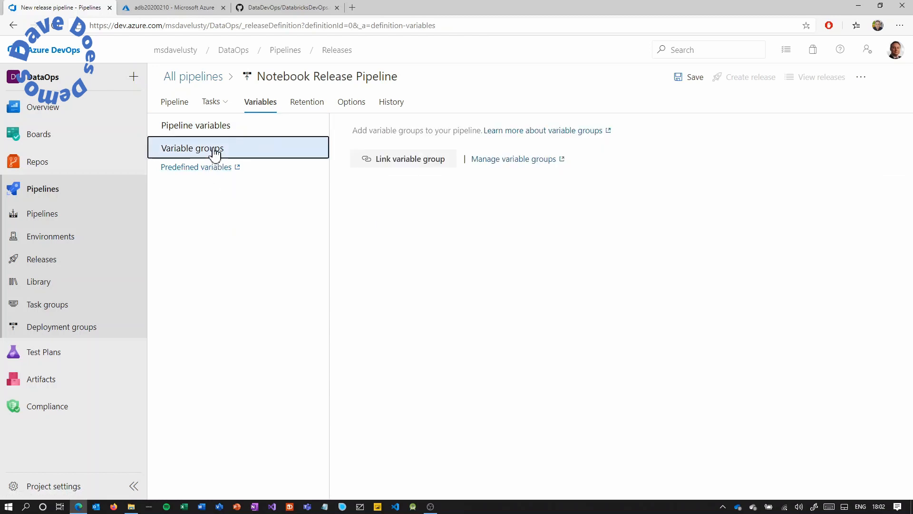
left_click(432, 167)
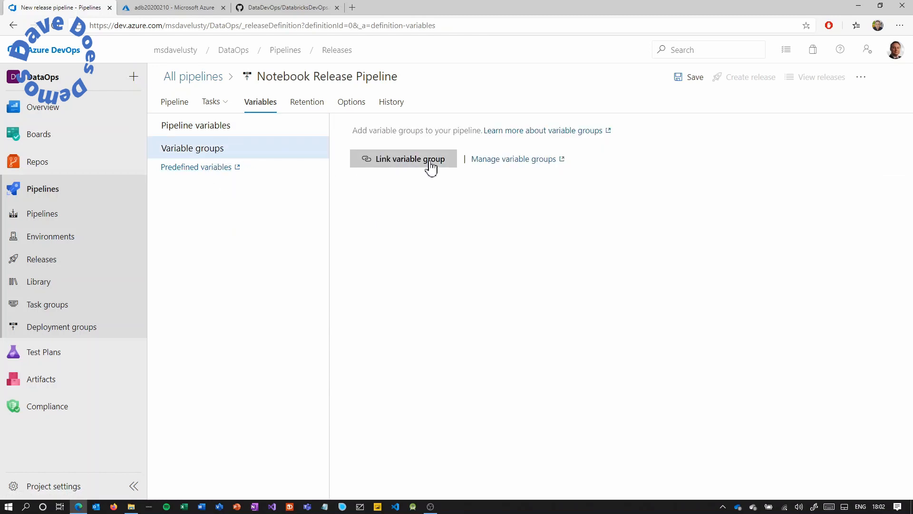
left_click(634, 103)
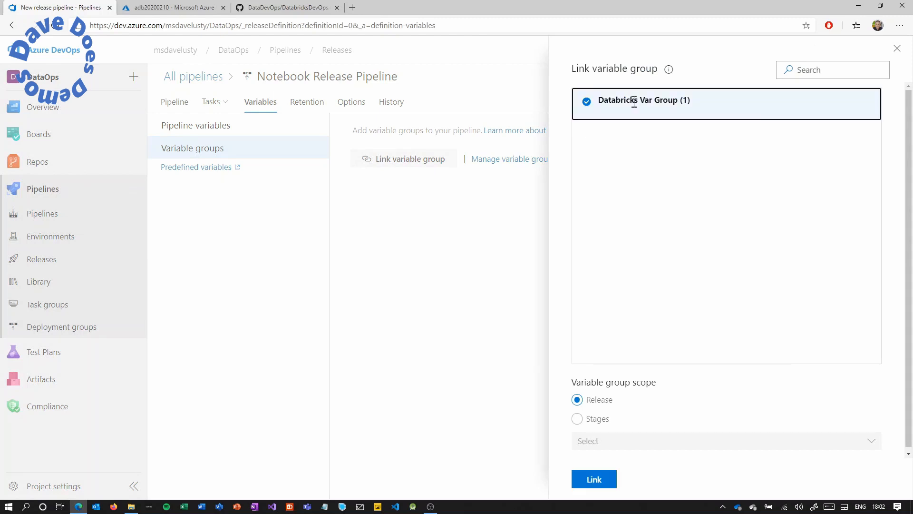
left_click(594, 480)
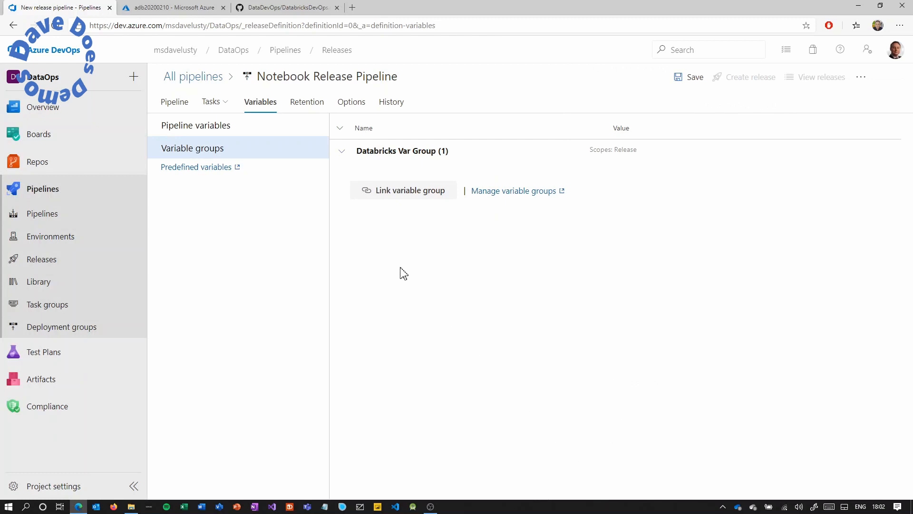
left_click(185, 106)
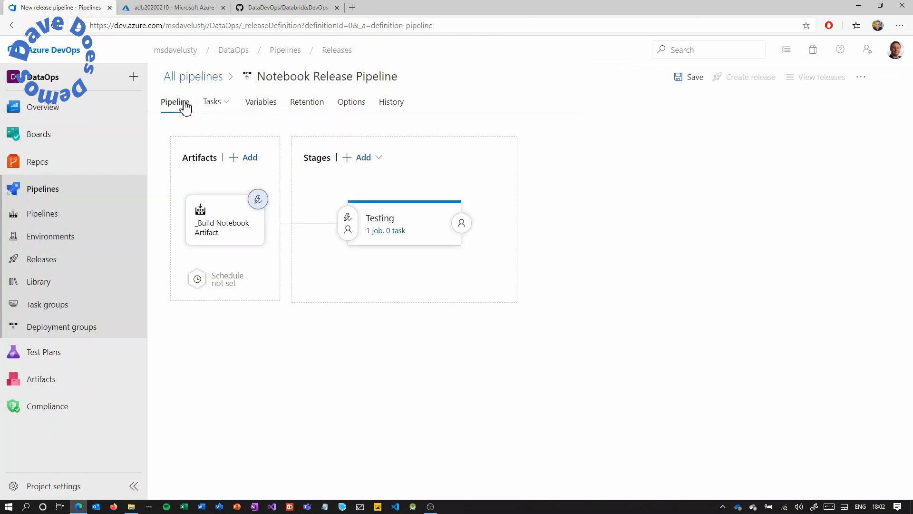
left_click(393, 233)
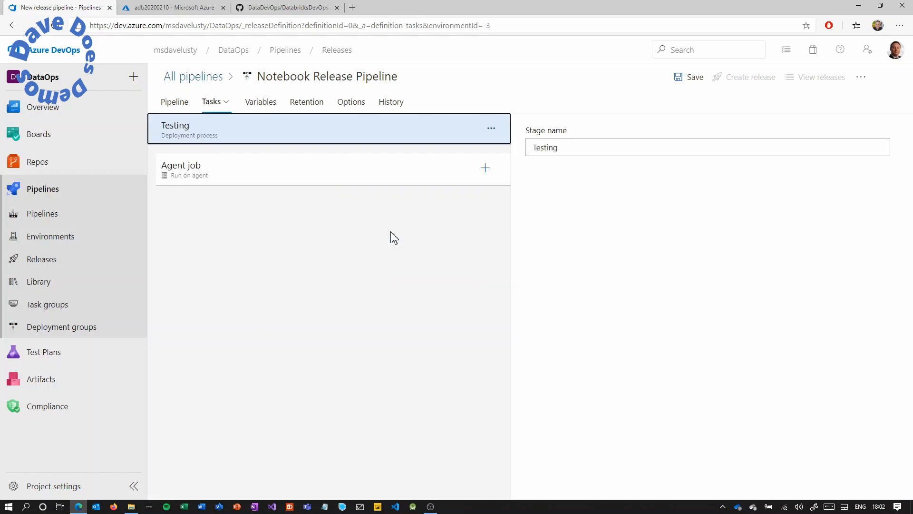
Add a PowerShell Script task to the Testing agent job and set its type to Inline.
left_click(485, 169)
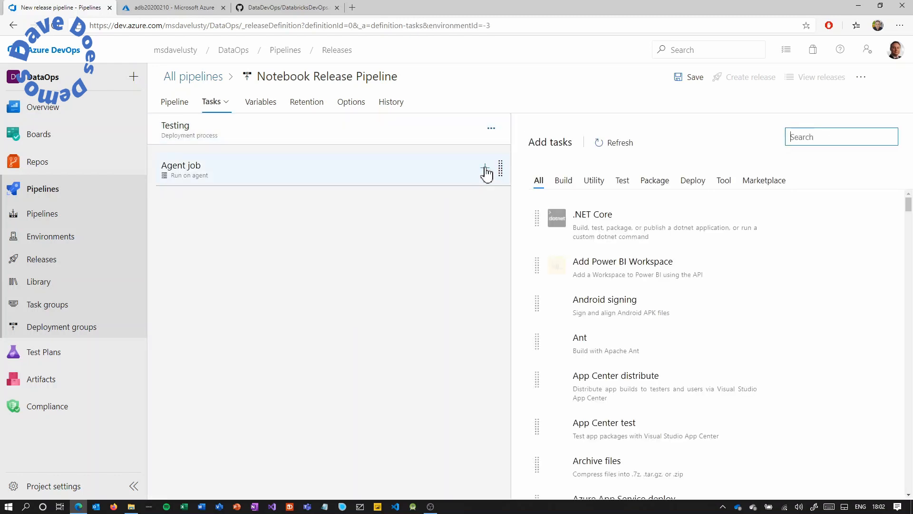
type("powershell")
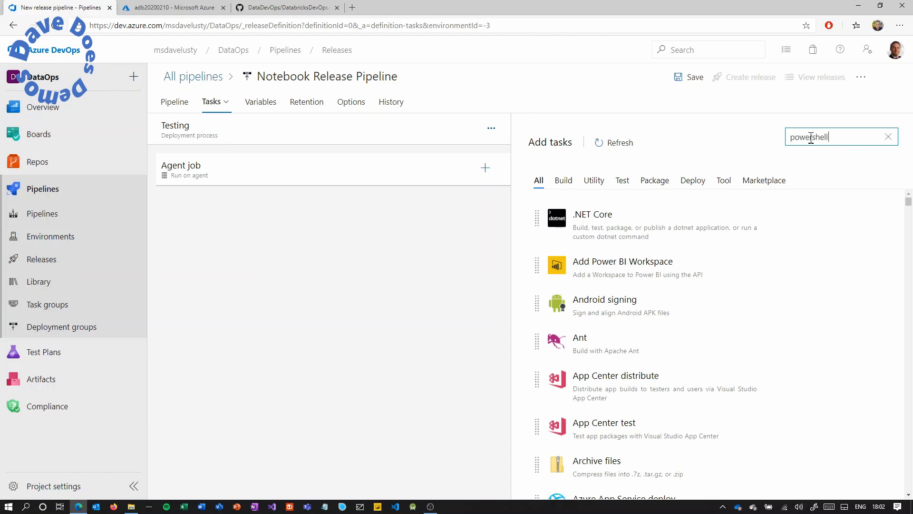
left_click(848, 228)
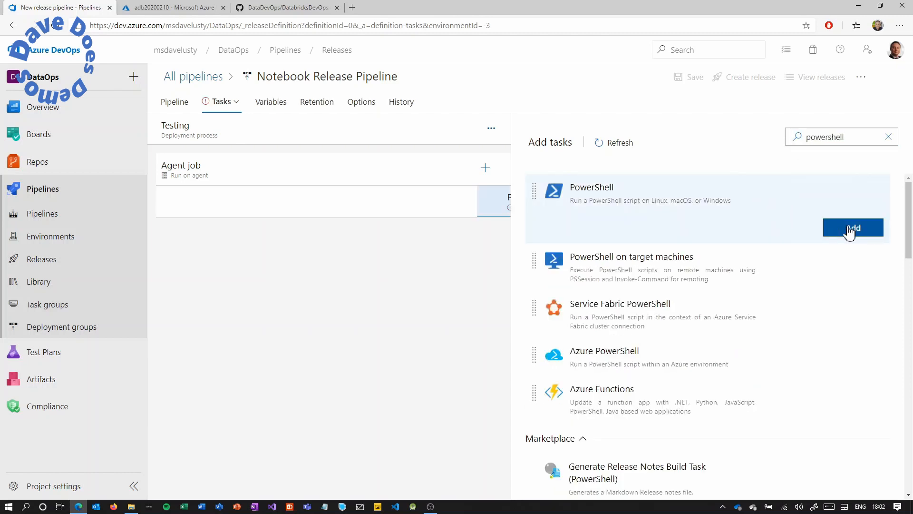
left_click(425, 206)
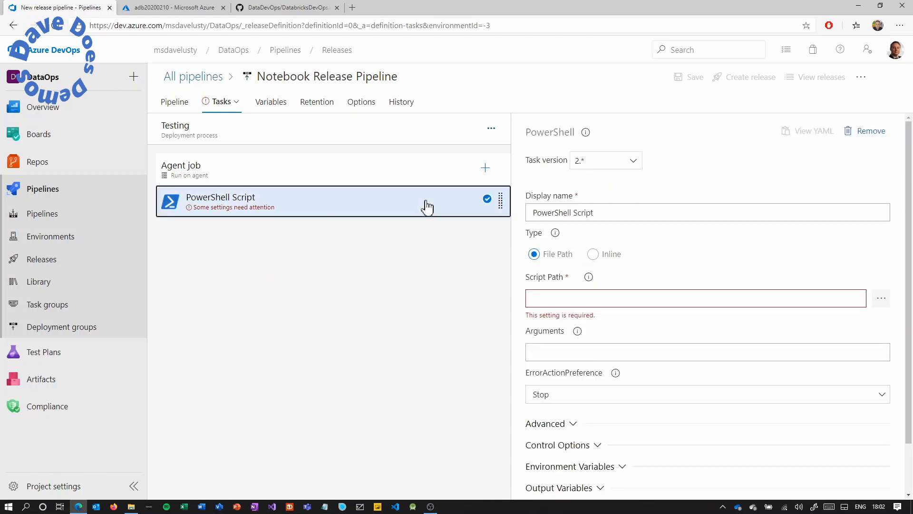
left_click(593, 254)
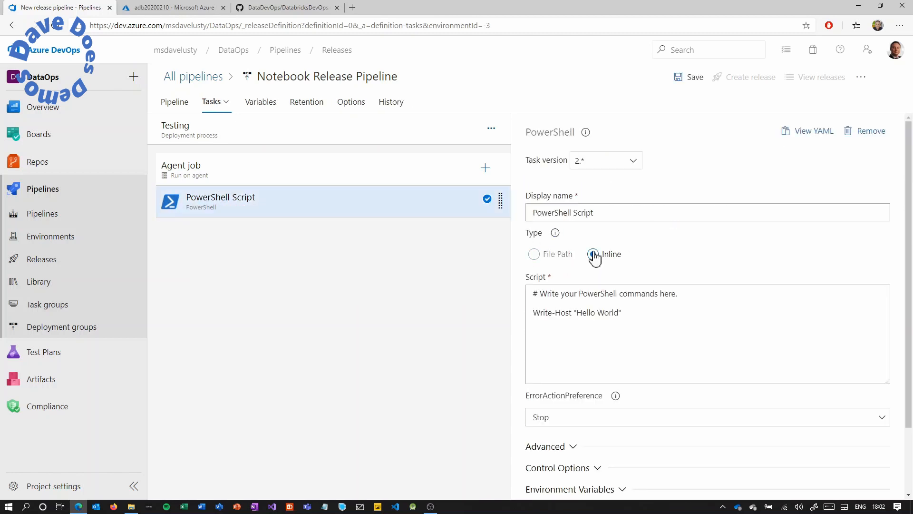
Replace the default Hello World code with the Databricks upload script copied from GitHub, enlarging the box.
left_click(292, 8)
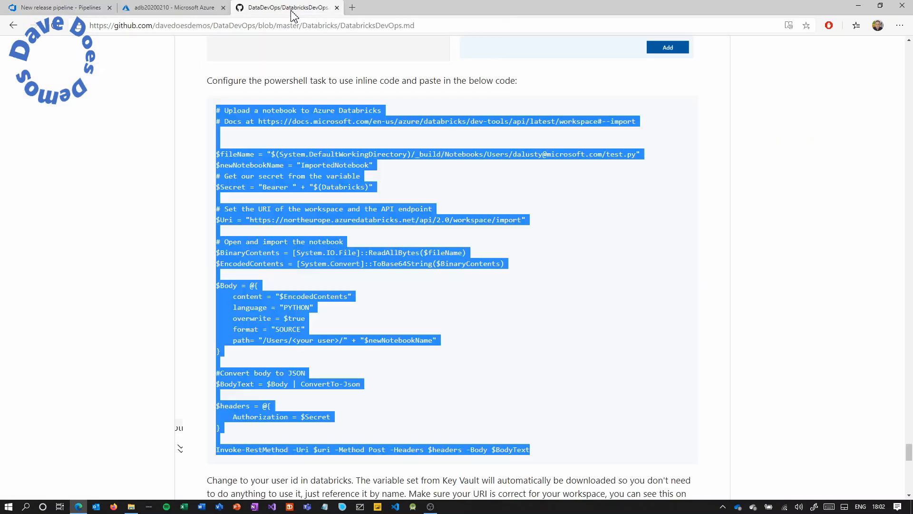
right_click(259, 110)
left_click(278, 118)
left_click(71, 8)
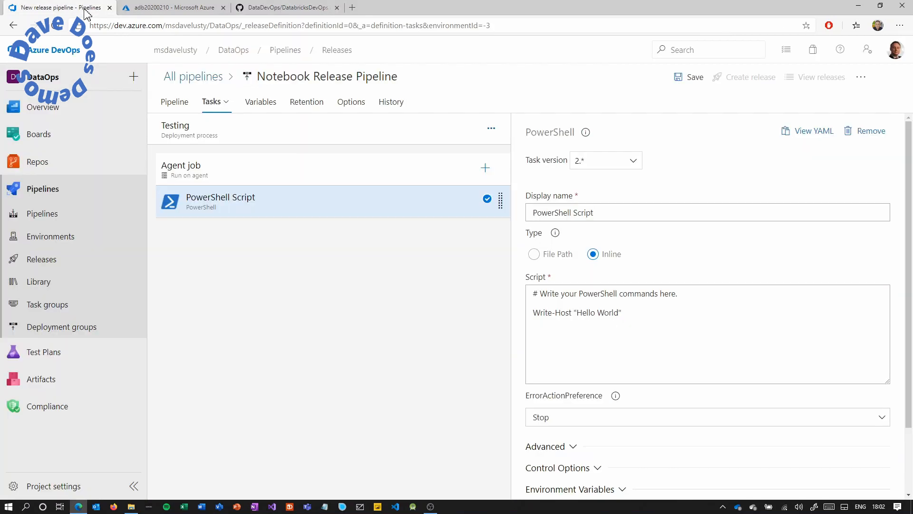
left_click(622, 316)
key("ctrl+a")
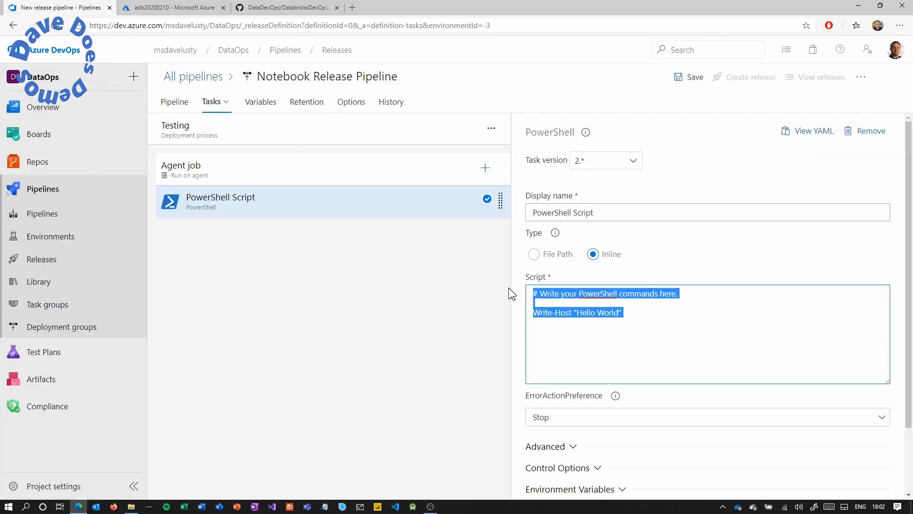
key("ctrl+v")
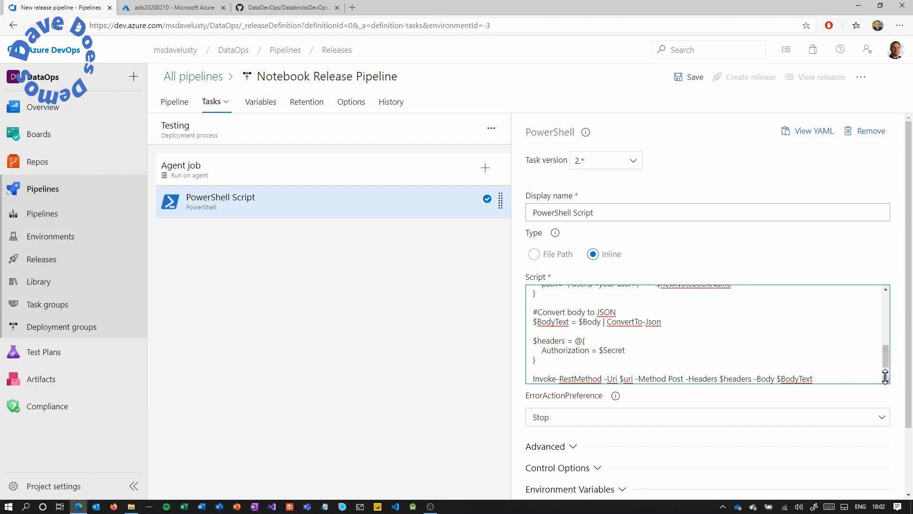
left_click_drag(886, 380, 888, 477)
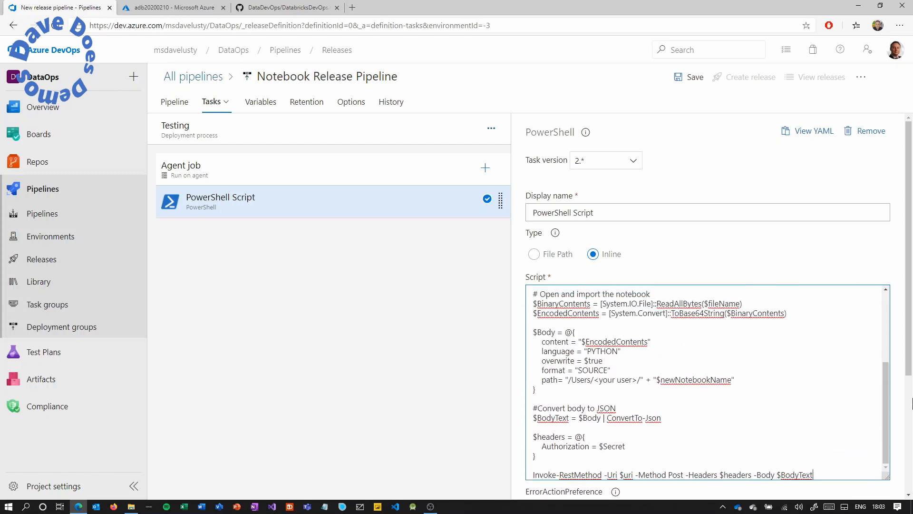
scroll(911, 361, "down", 3)
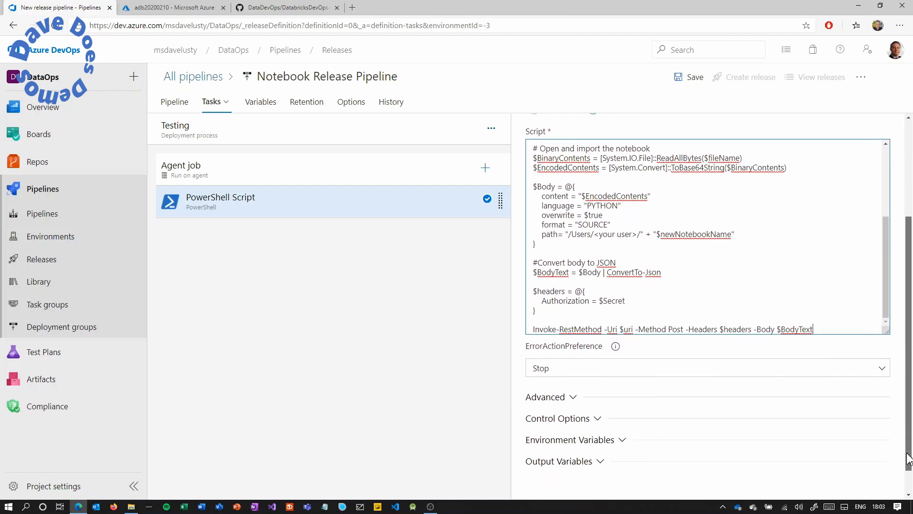
left_click_drag(884, 327, 881, 469)
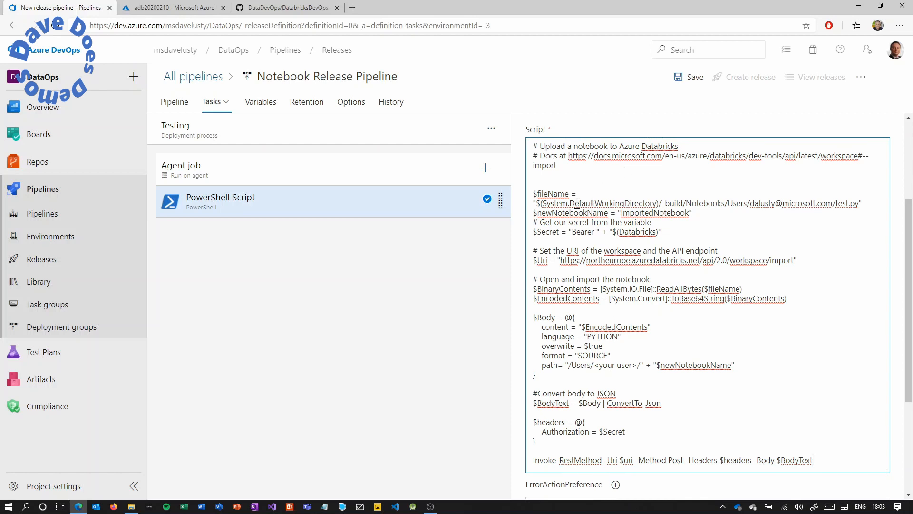
Change the $fileName notebook path from test.py to DemoNotebook.py.
left_click_drag(539, 203, 858, 203)
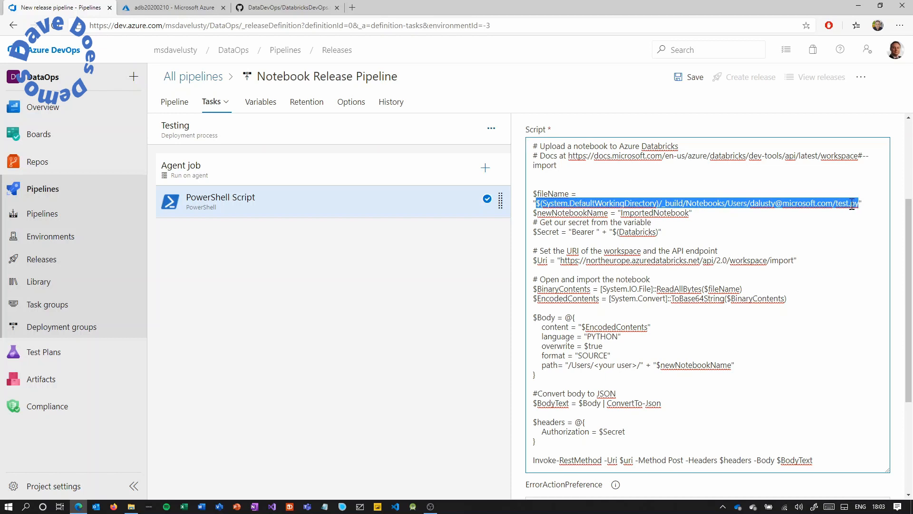
left_click(854, 204)
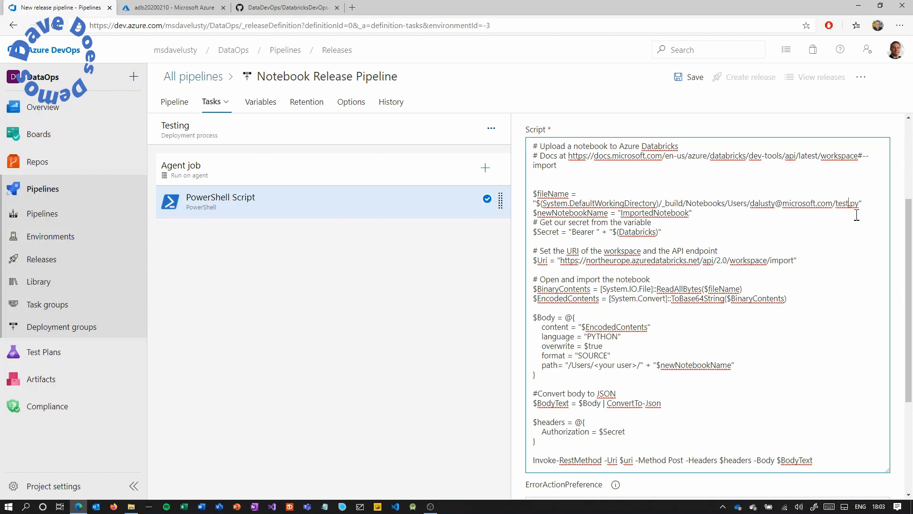
type("DemoNotebook")
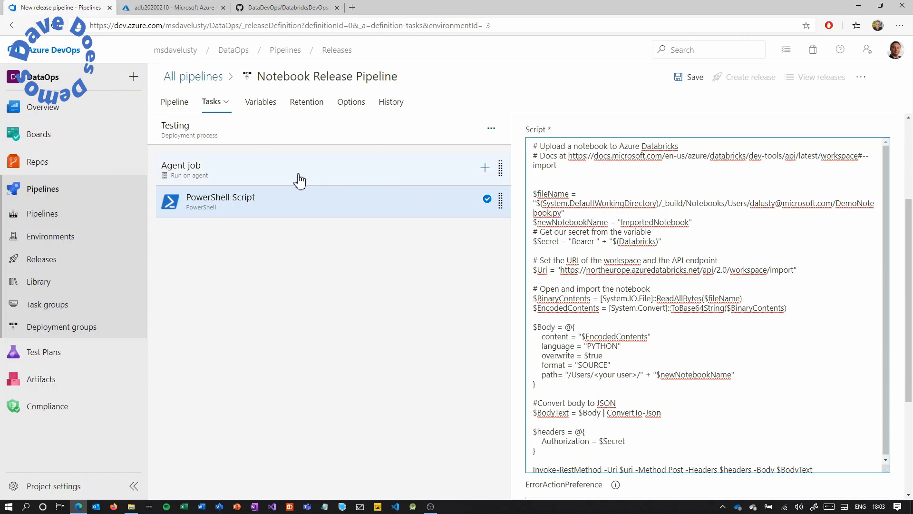
Open the repo in a new tab to confirm its notebooks folder holds DemoNotebook.py.
right_click(57, 163)
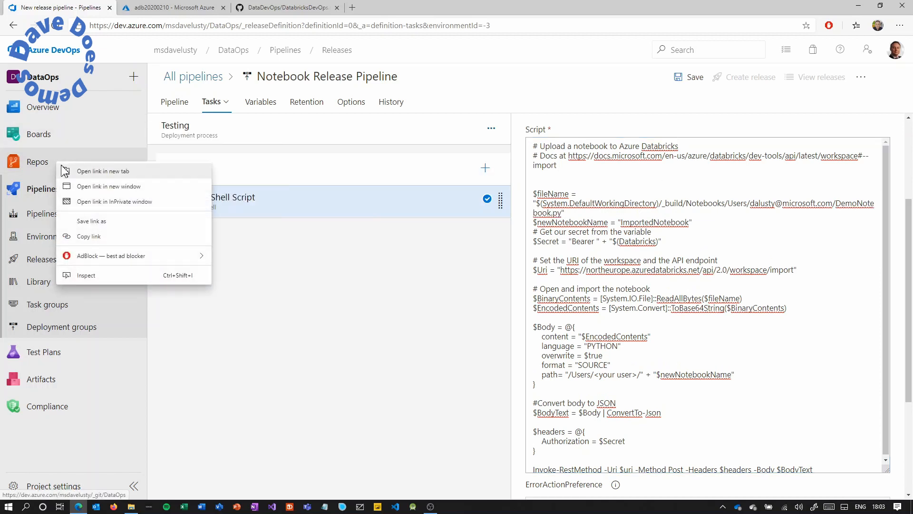
left_click(83, 171)
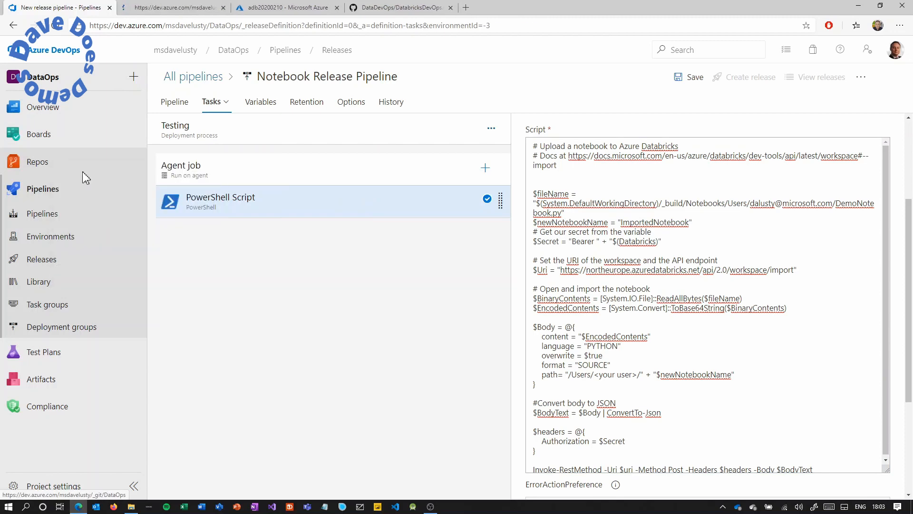
left_click(174, 10)
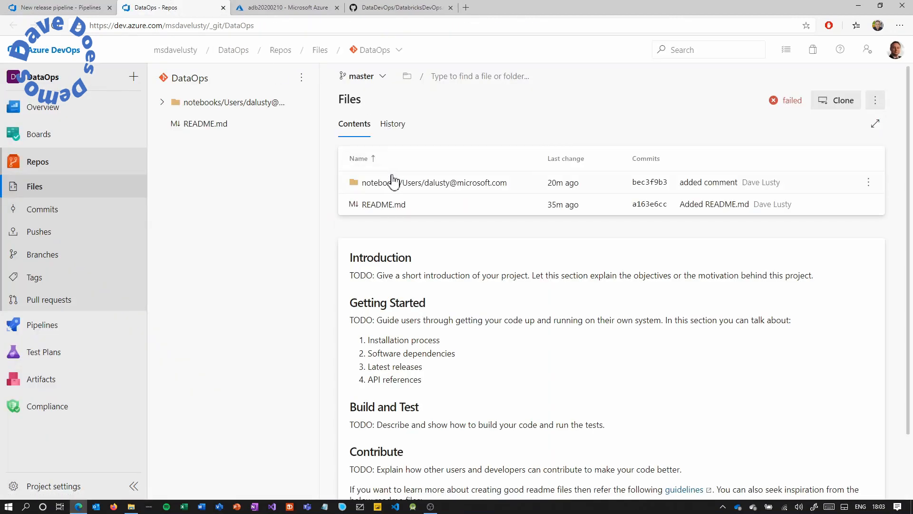
left_click(396, 187)
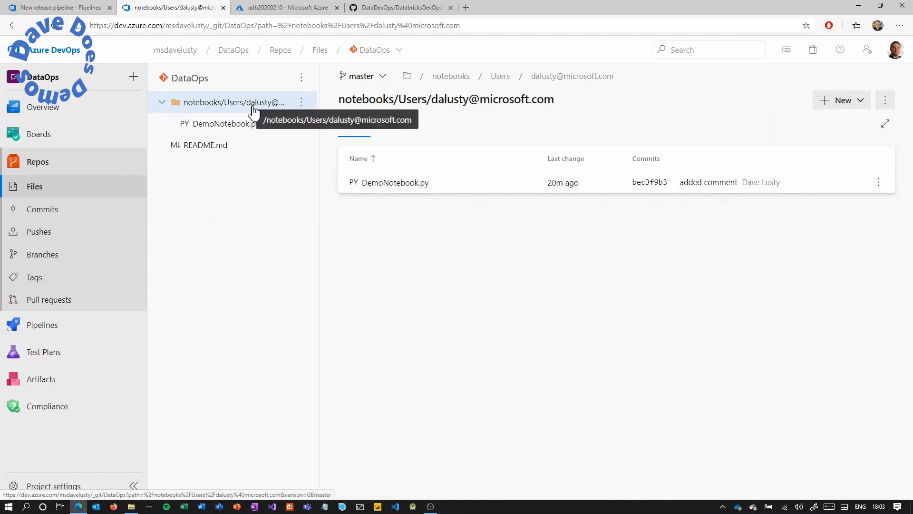
left_click(69, 8)
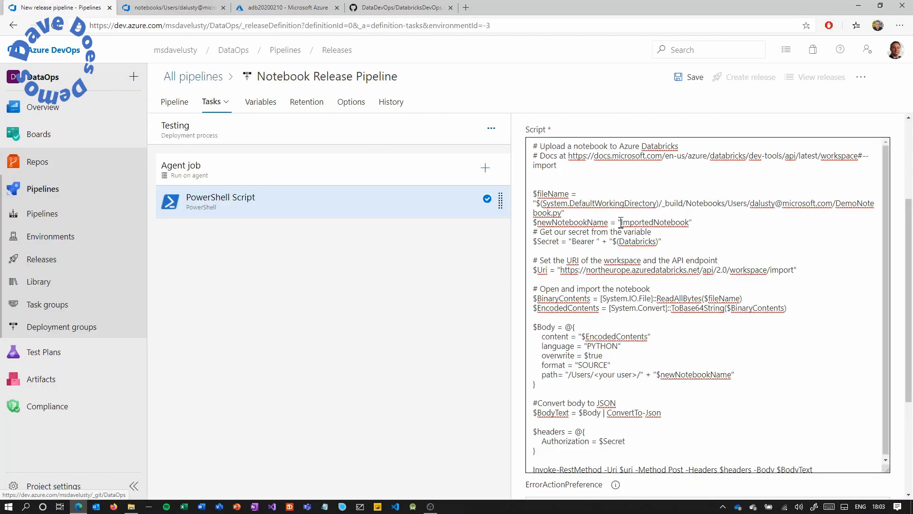
Review the script's ImportedNotebook name, $Secret line and northeurope region in the URI.
left_click_drag(620, 222, 690, 223)
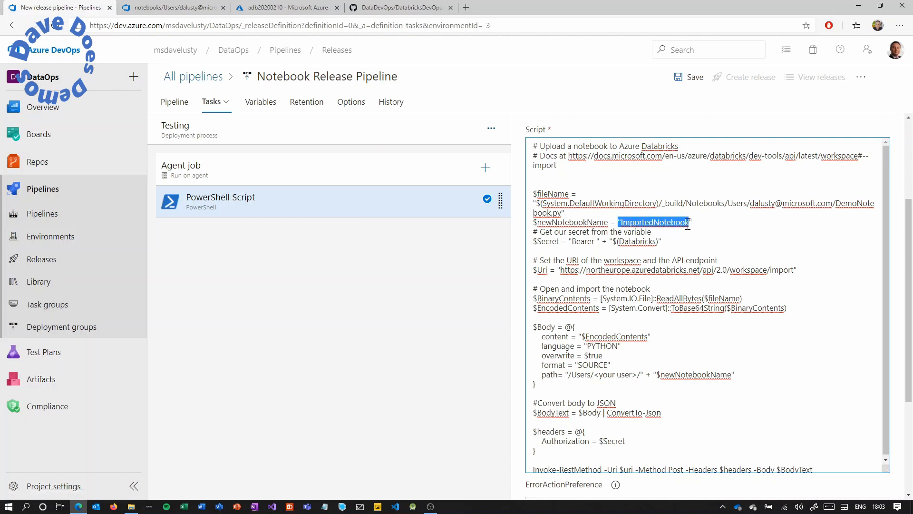
left_click(666, 242)
left_click_drag(653, 244, 539, 243)
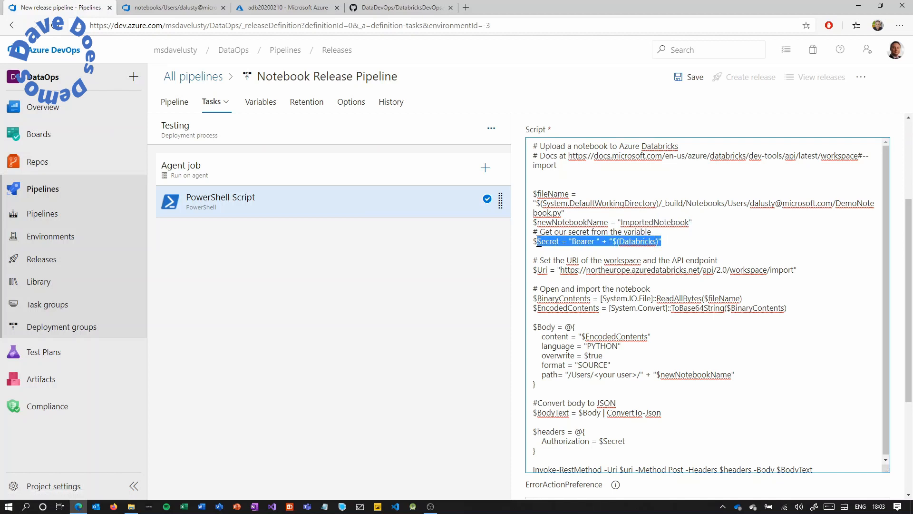
double_click(627, 269)
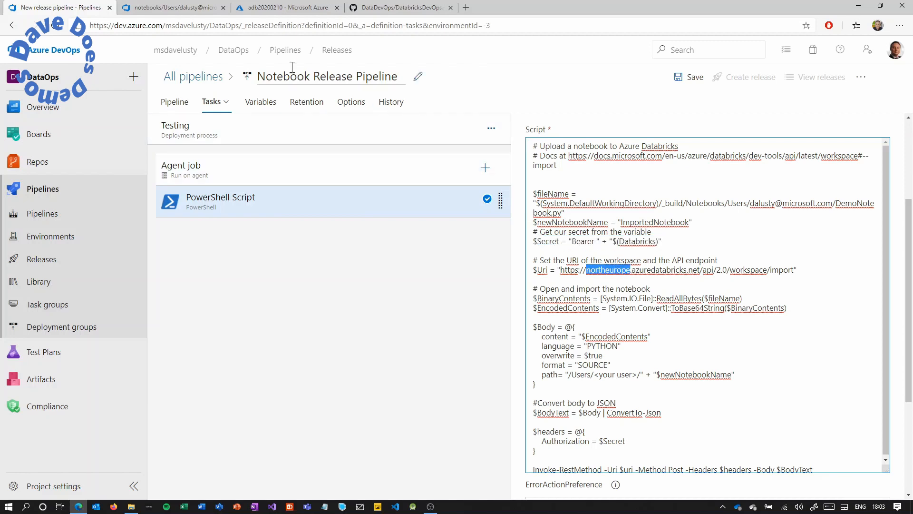
Set $Uri to the eastus adb20200210 Databricks workspace URL copied from the workspace overview.
left_click(285, 7)
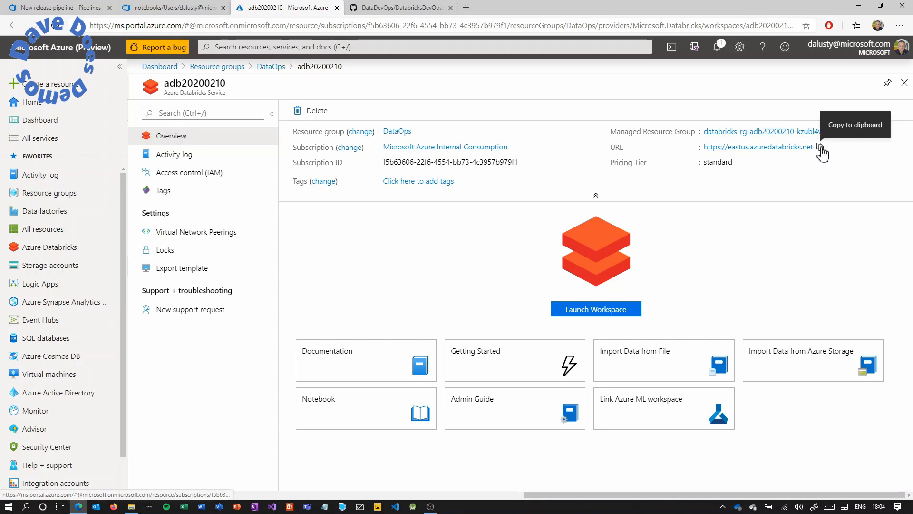
left_click(821, 147)
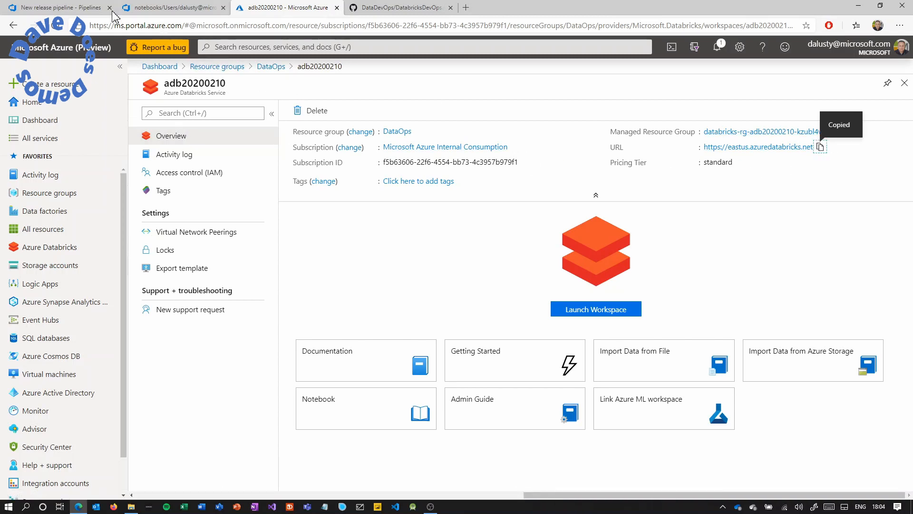
left_click(86, 10)
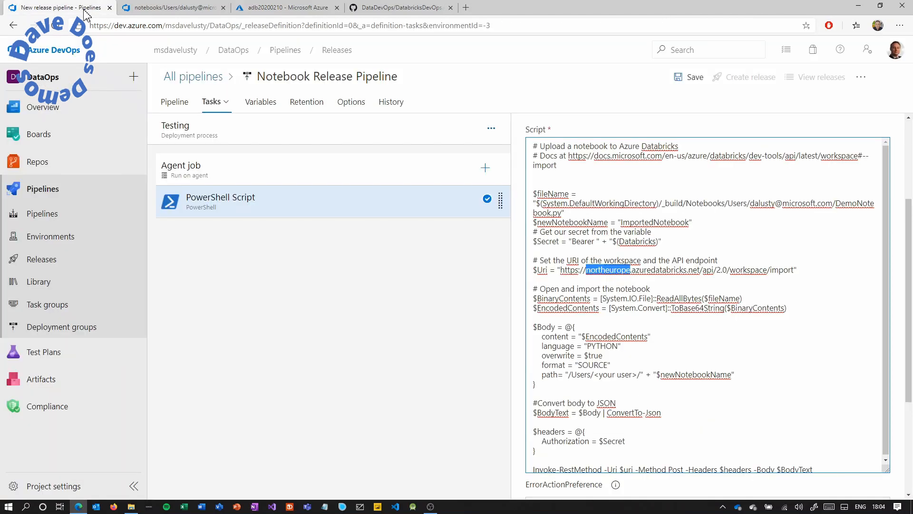
left_click(596, 274)
left_click_drag(564, 272, 699, 272)
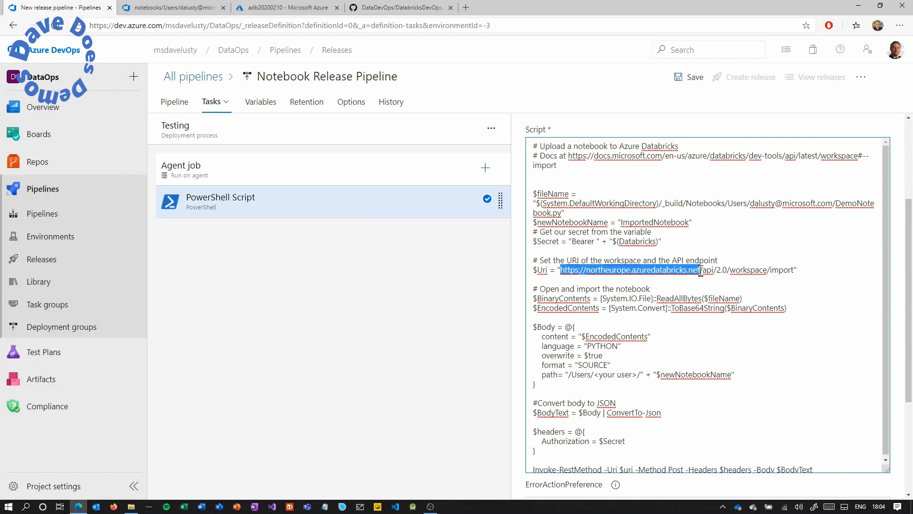
key("ctrl+v")
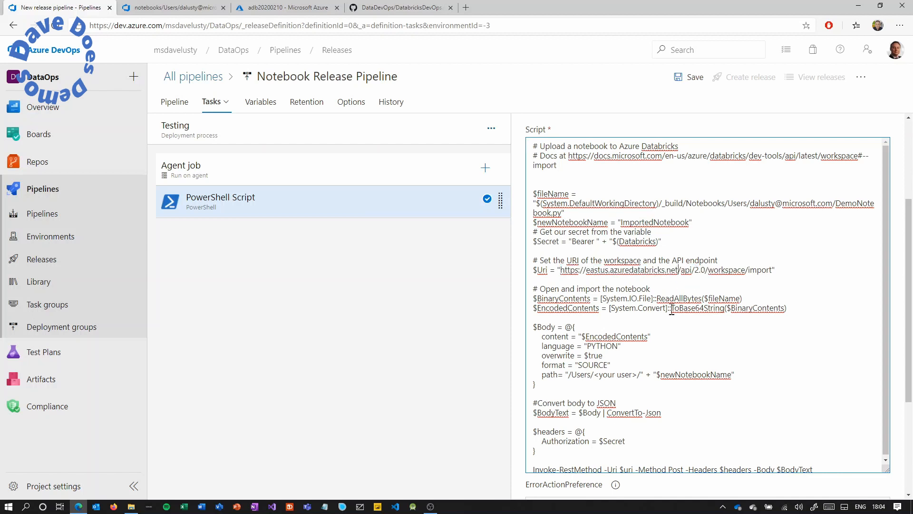
left_click_drag(746, 309, 581, 294)
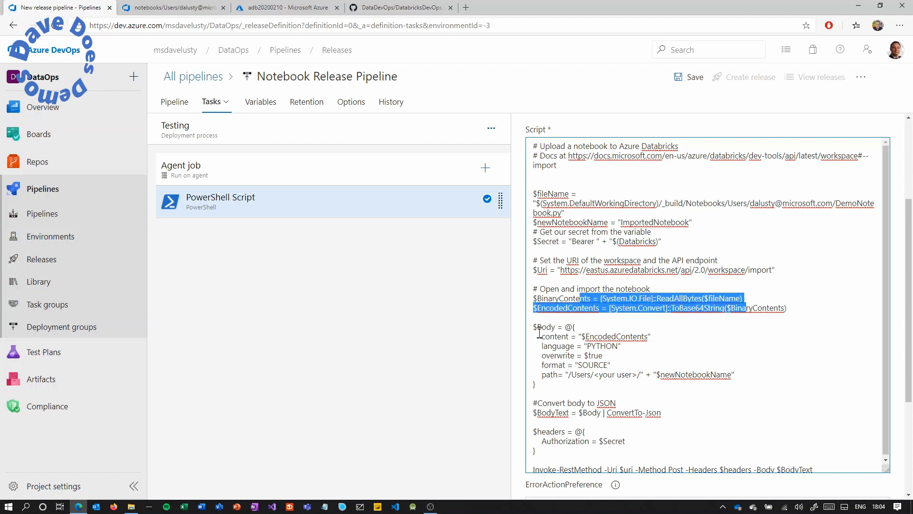
Replace the <your user> placeholder in the import path with the user's Databricks e-mail address.
left_click_drag(546, 337, 650, 337)
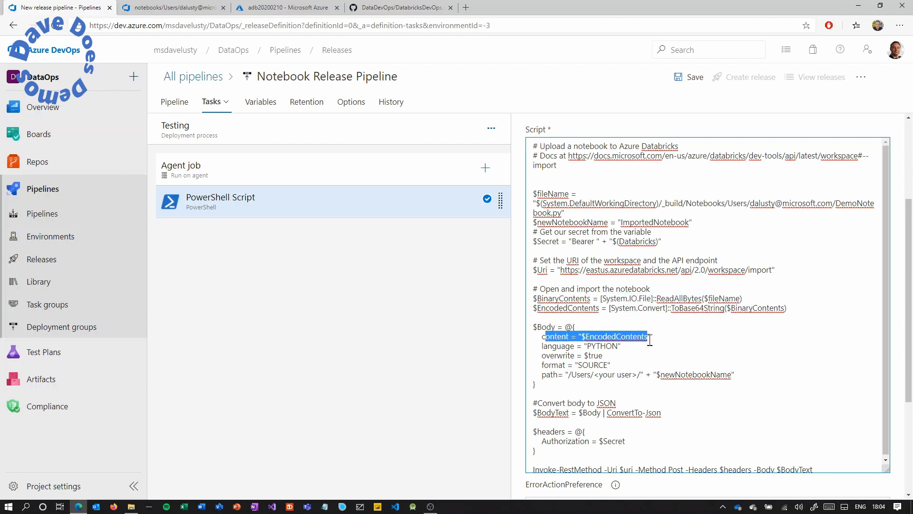
left_click_drag(731, 375, 637, 375)
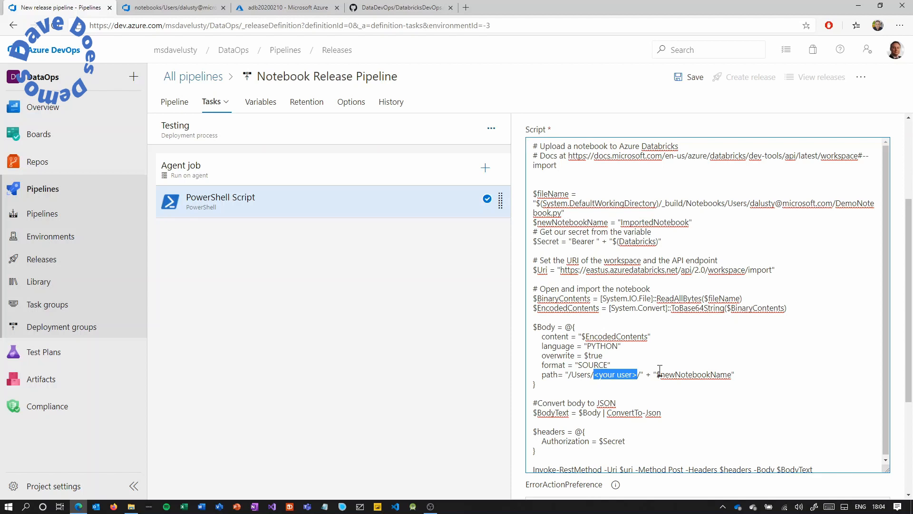
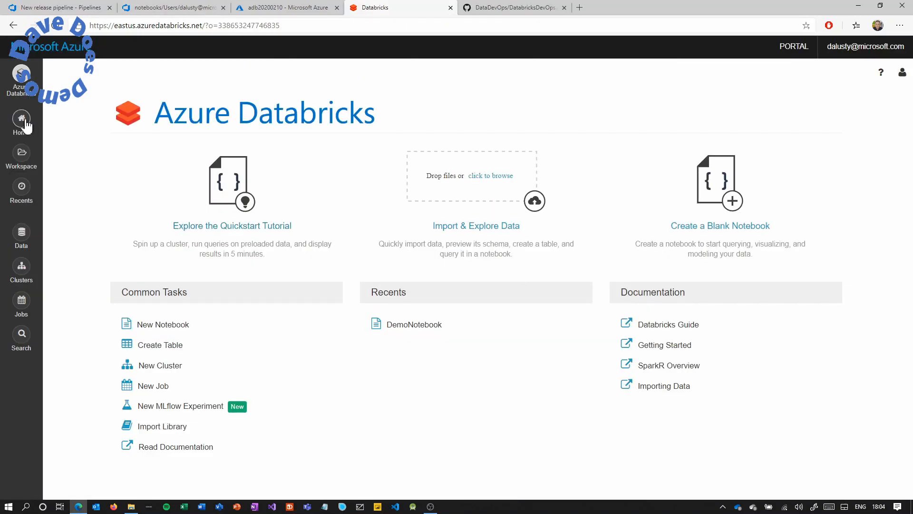
left_click(20, 119)
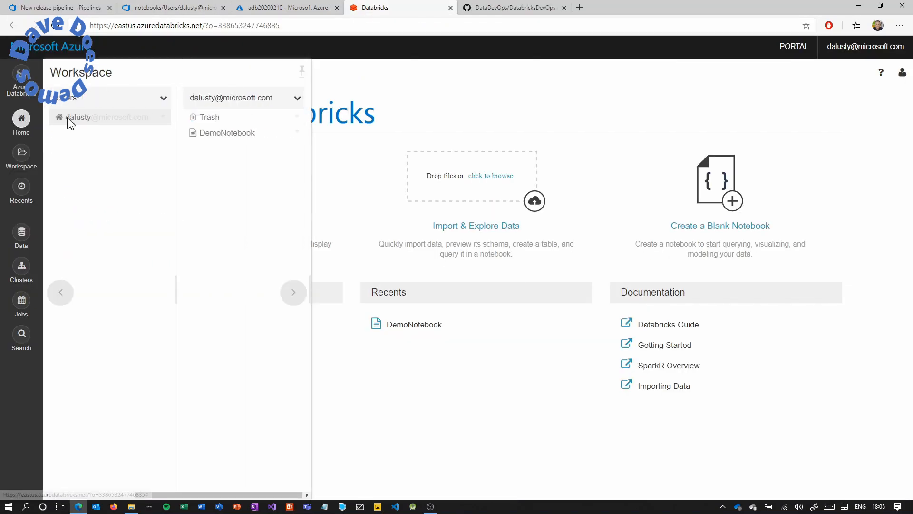
left_click(150, 118)
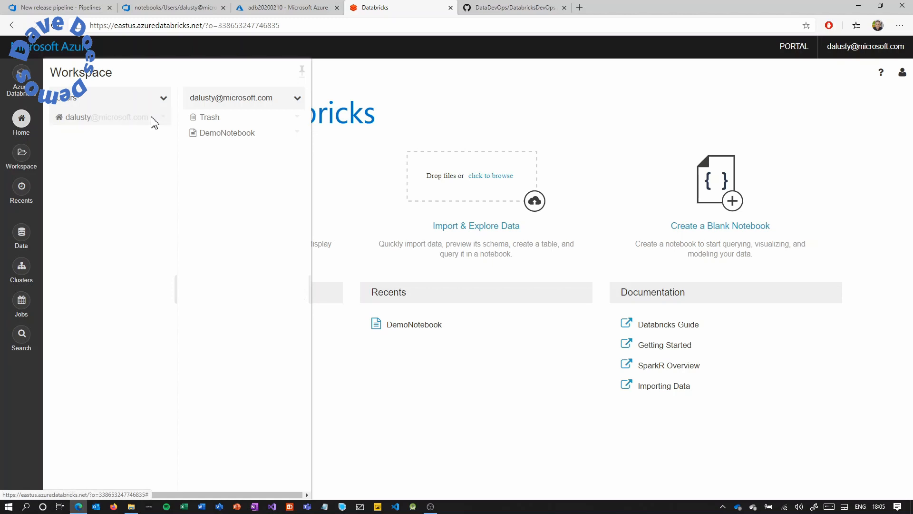
left_click(69, 11)
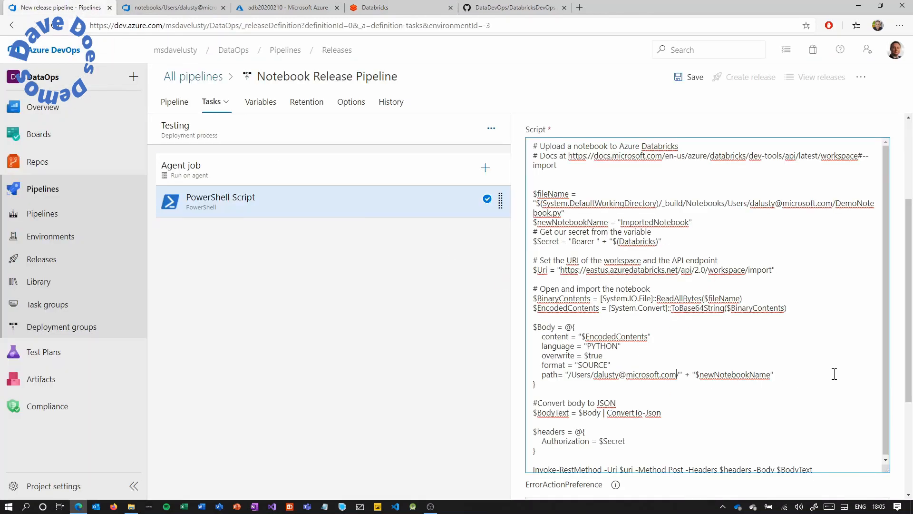
Review the JSON body and headers lines, then save the Notebook Release Pipeline in folder \.
left_click_drag(574, 404, 653, 413)
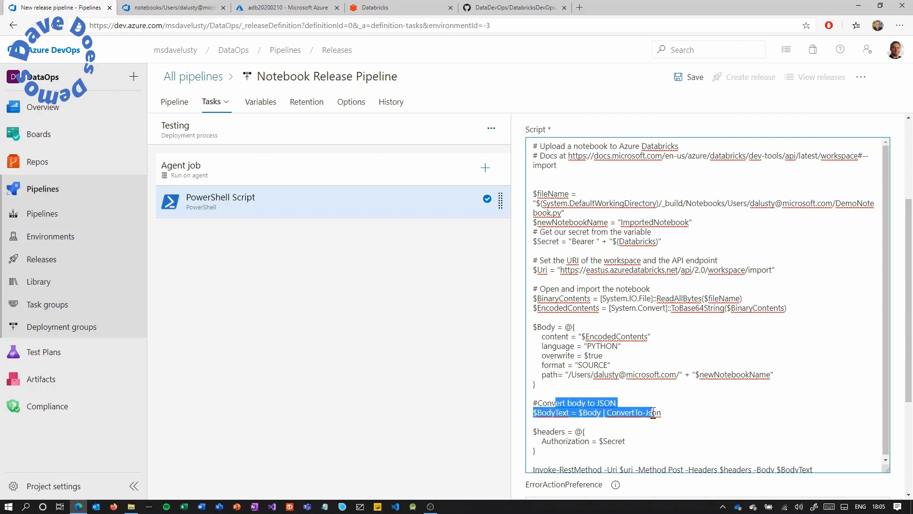
scroll(677, 418, "down", 3)
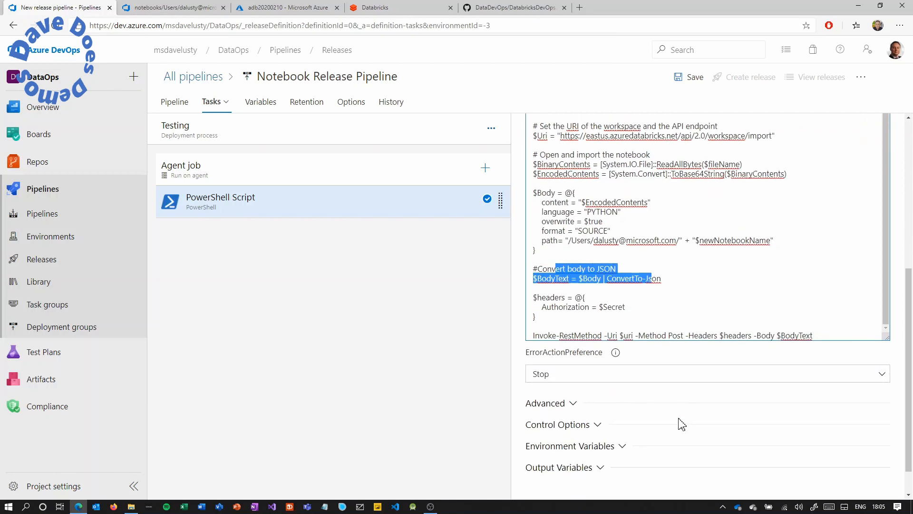
left_click_drag(546, 262, 620, 268)
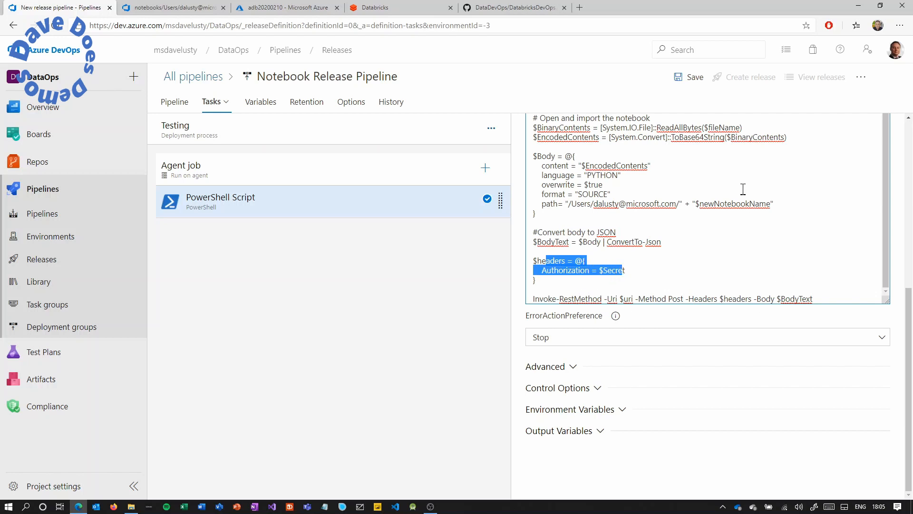
left_click(691, 79)
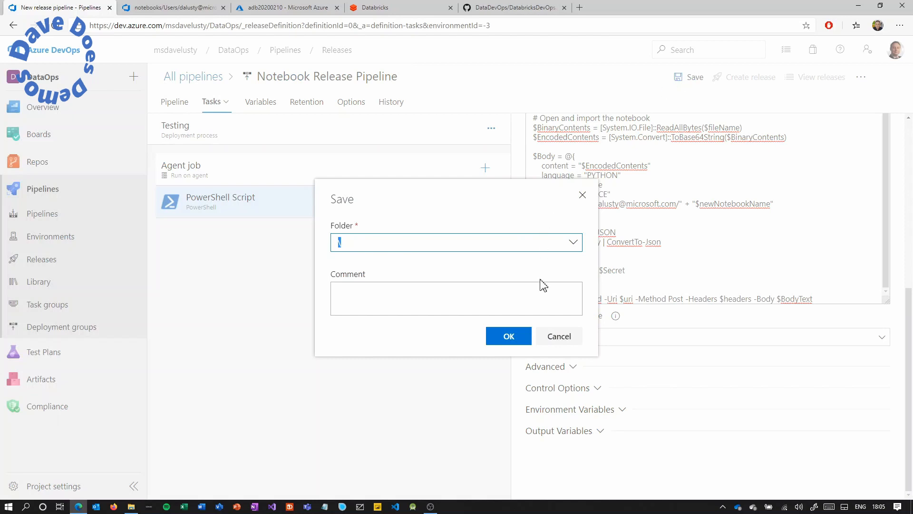
left_click(506, 338)
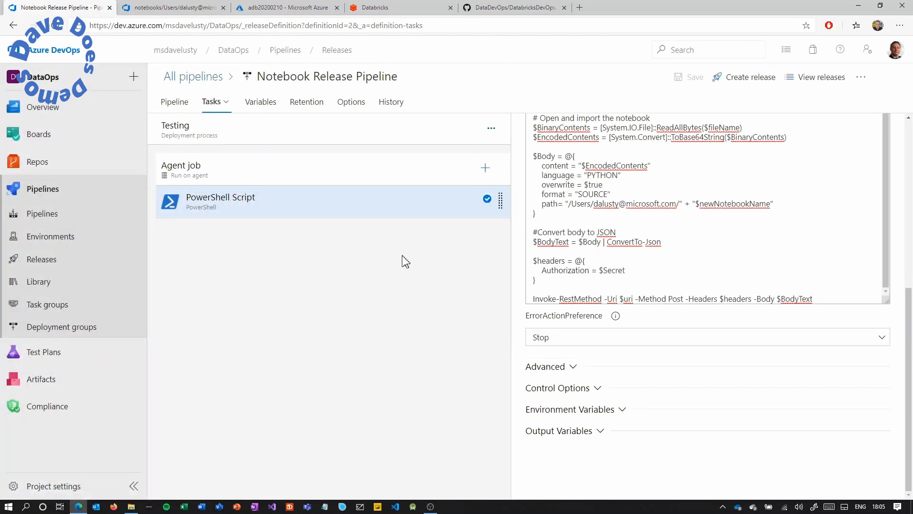
Clone the Testing stage and rename the copy Preprod.
left_click(177, 104)
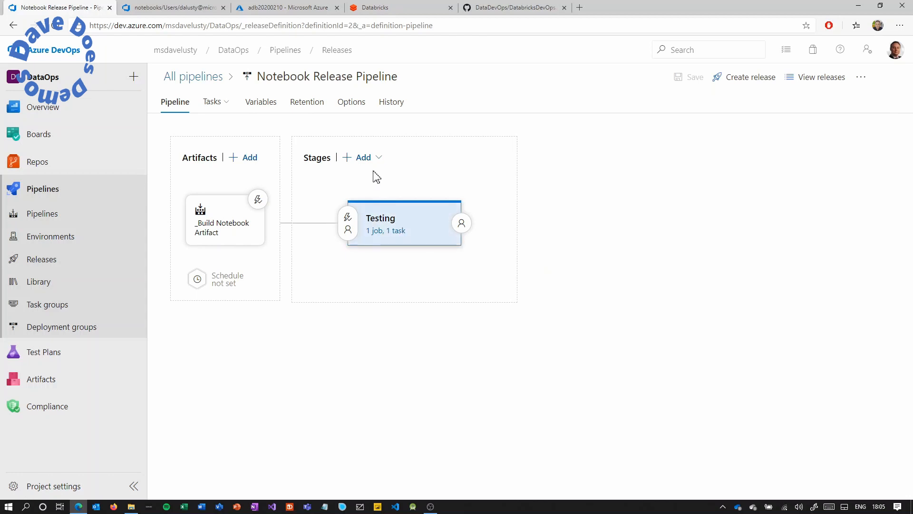
left_click(379, 157)
left_click(388, 201)
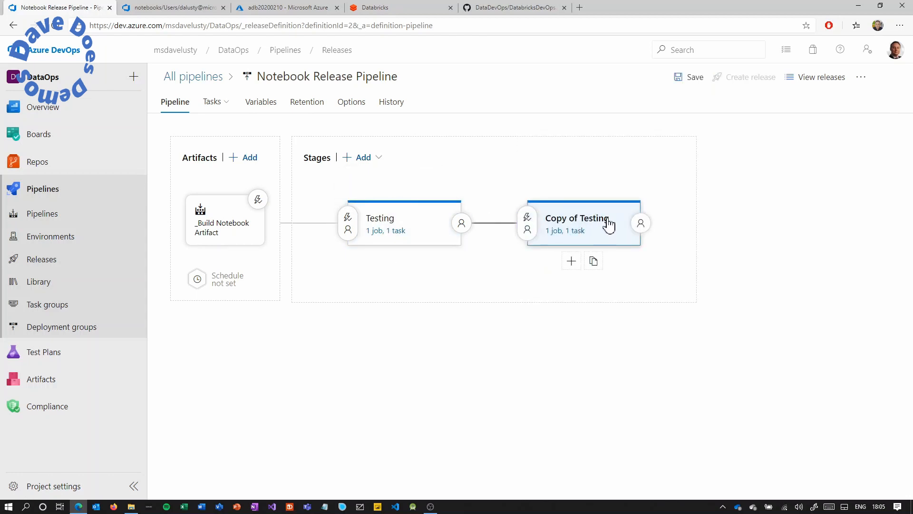
left_click(608, 223)
left_click_drag(617, 228, 551, 230)
type("Preprod")
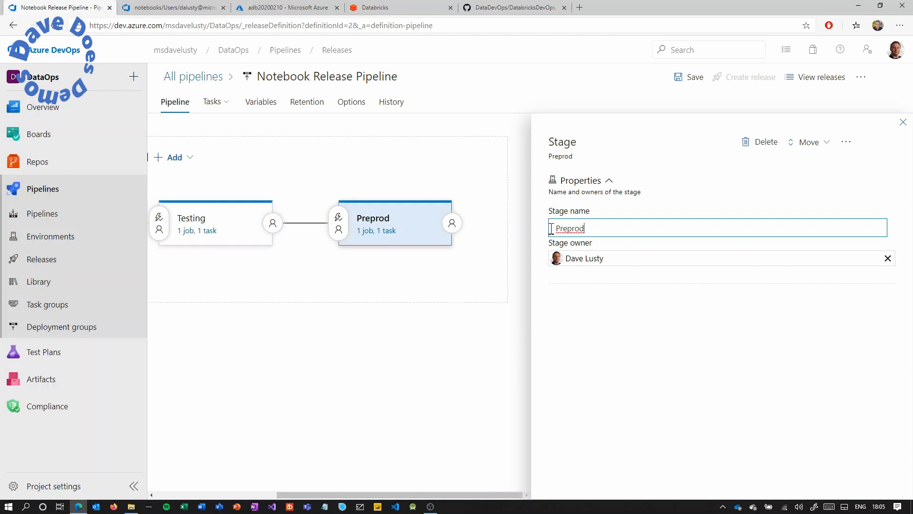
left_click(902, 122)
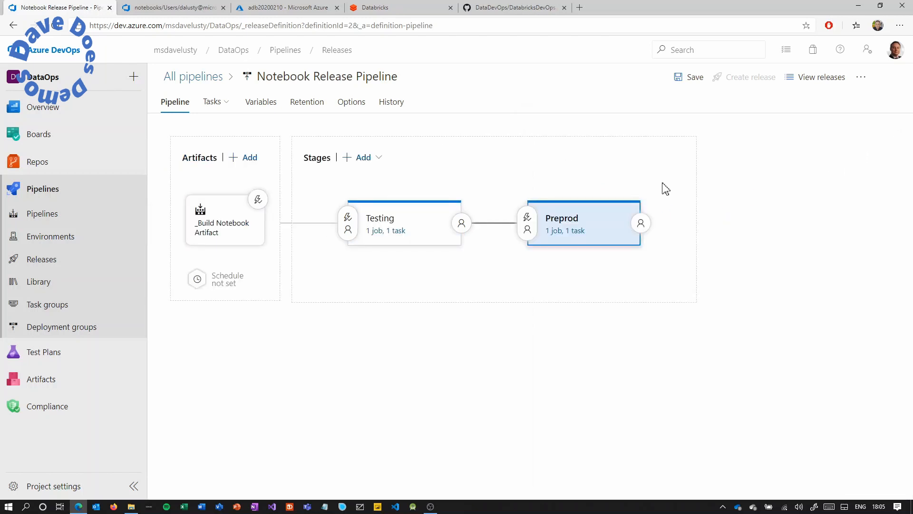
Change the Preprod script's notebook name from ImportedNotebook to PreProdNotebook.
left_click(579, 232)
left_click(413, 215)
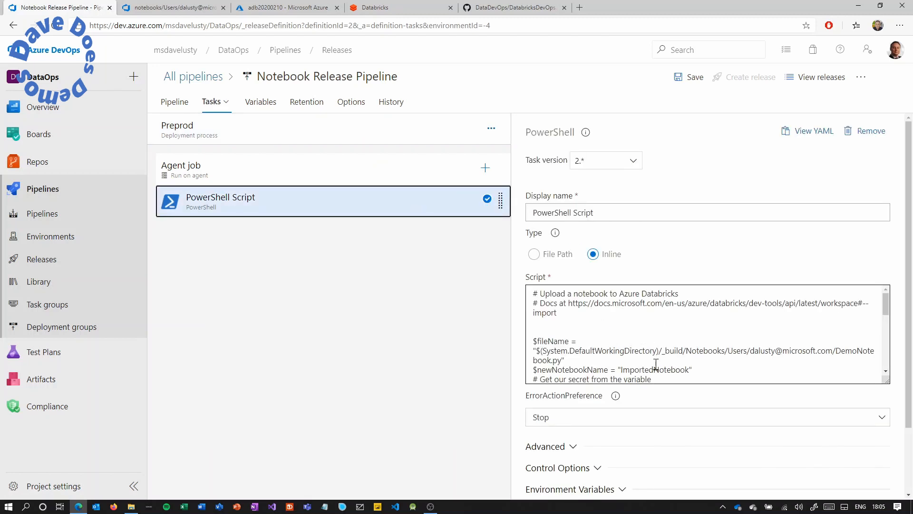
left_click_drag(654, 370, 624, 369)
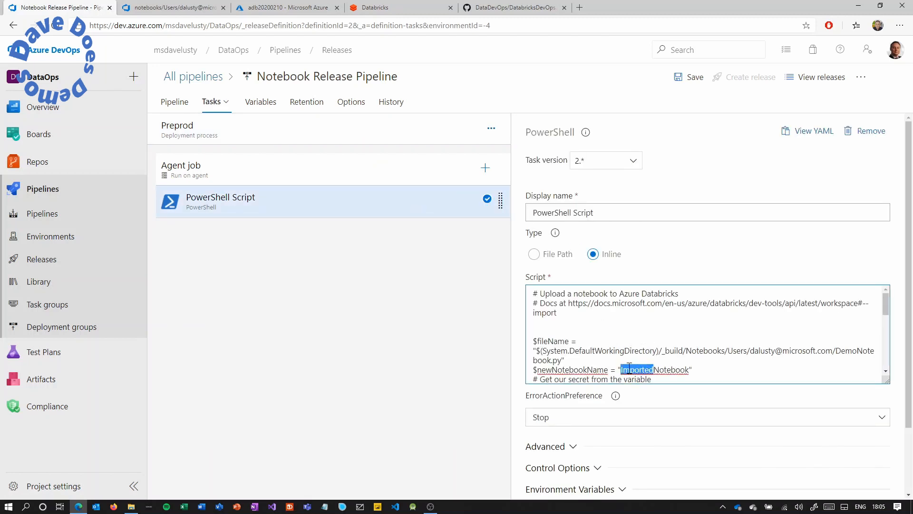
type("PreProd")
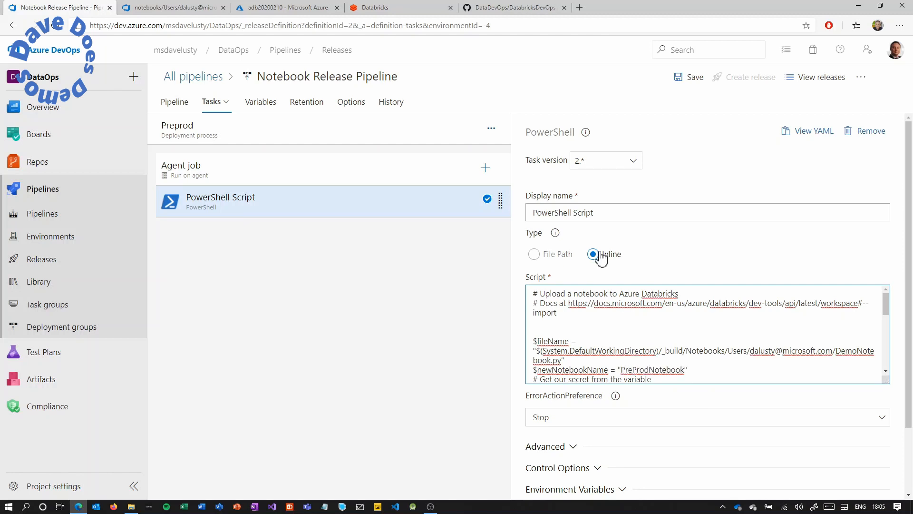
left_click(174, 107)
Clone the Preprod stage and rename the copy Production.
left_click(372, 160)
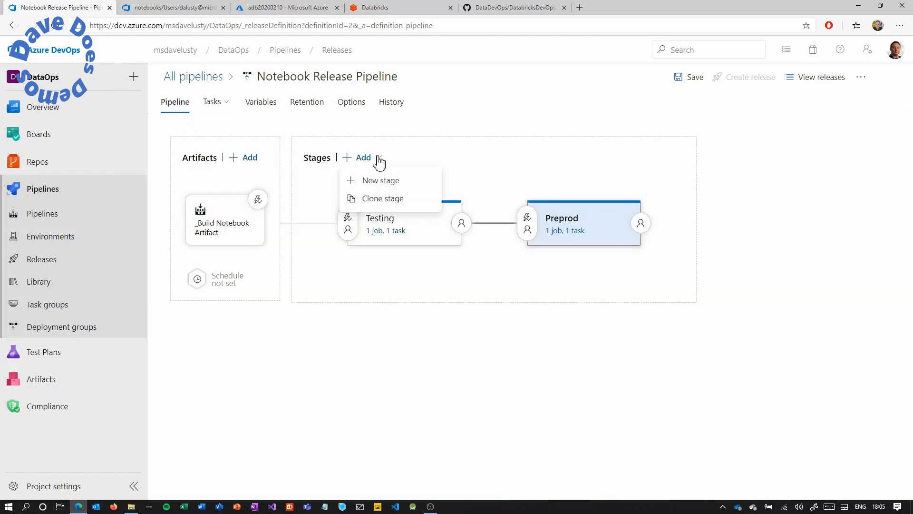
left_click(386, 199)
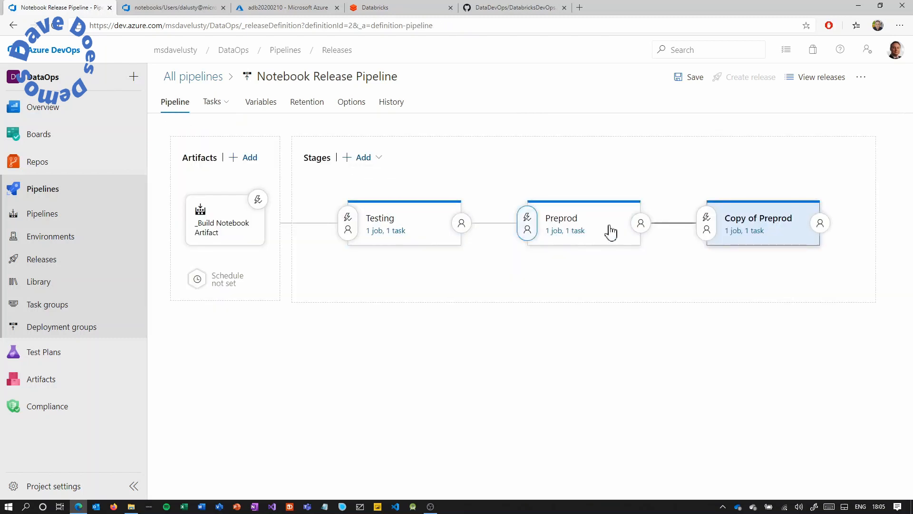
left_click(772, 224)
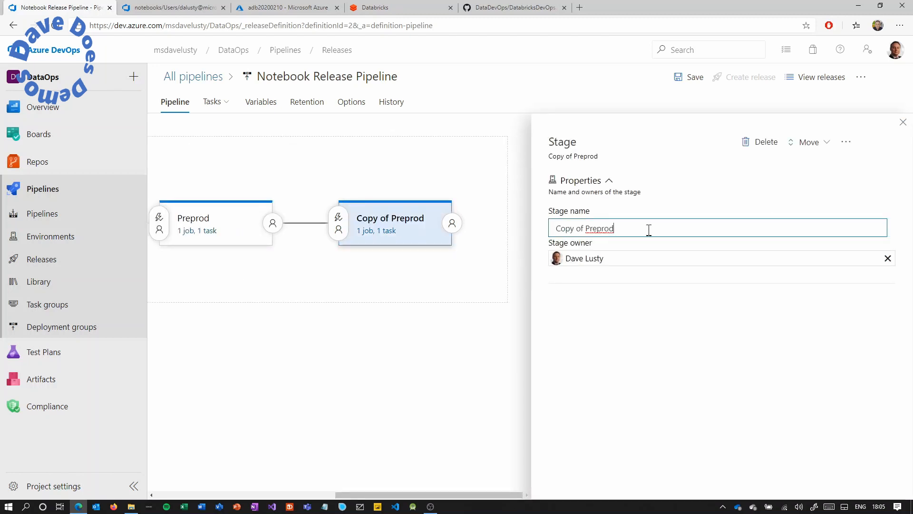
left_click_drag(648, 228, 542, 227)
type("Production")
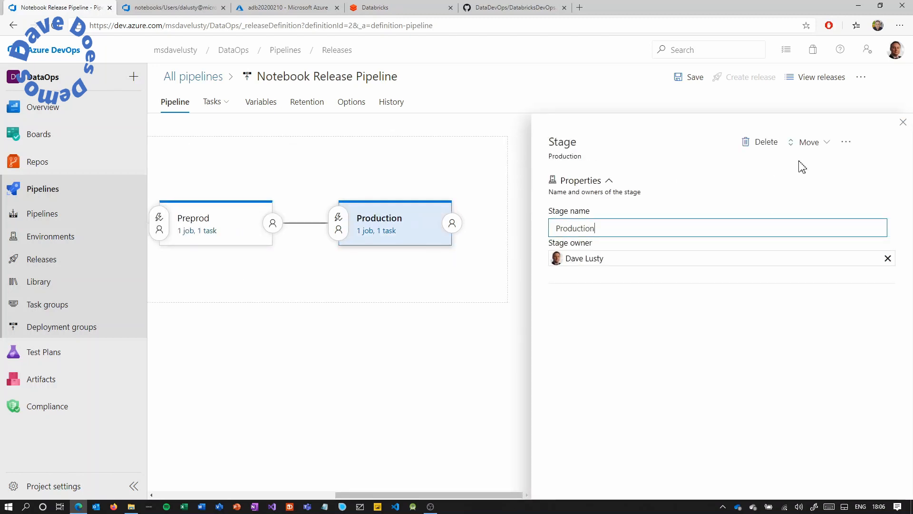
left_click(903, 122)
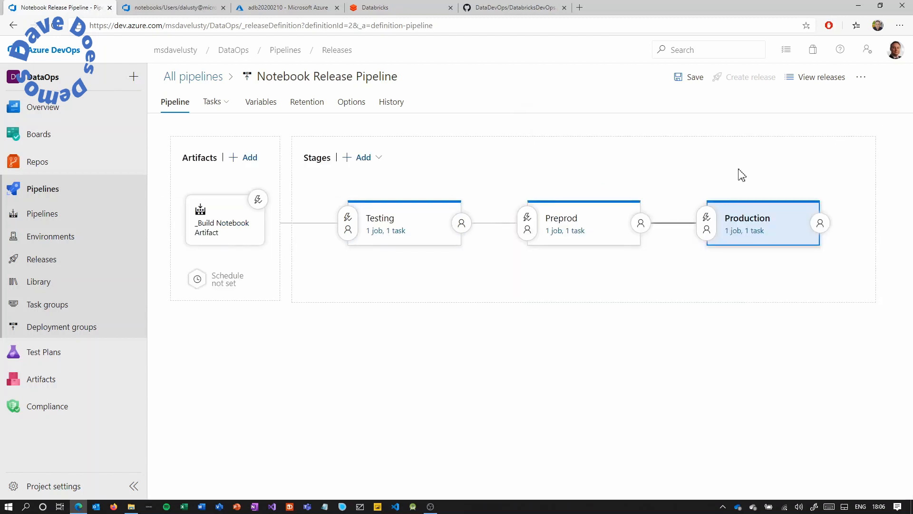
Change the Production script's notebook name from PreProdNotebook to ProductionNotebook.
left_click(737, 231)
left_click(383, 207)
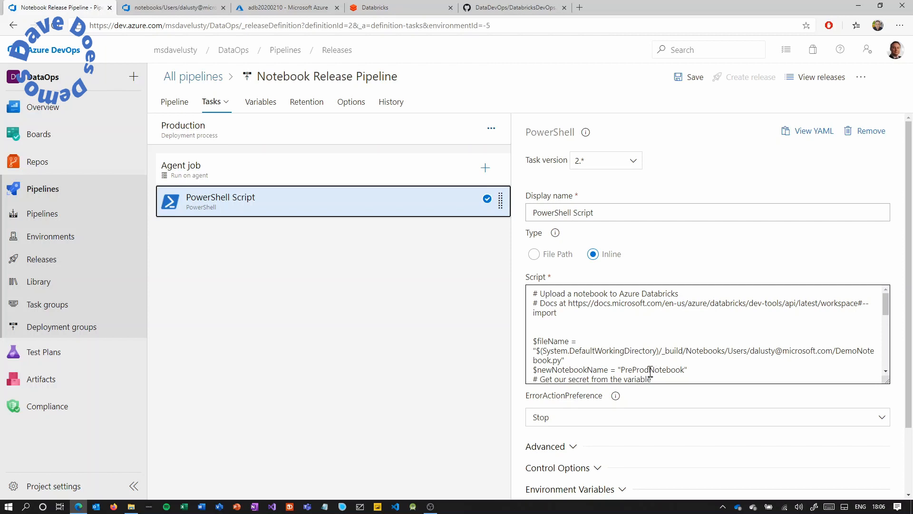
left_click_drag(650, 371, 623, 370)
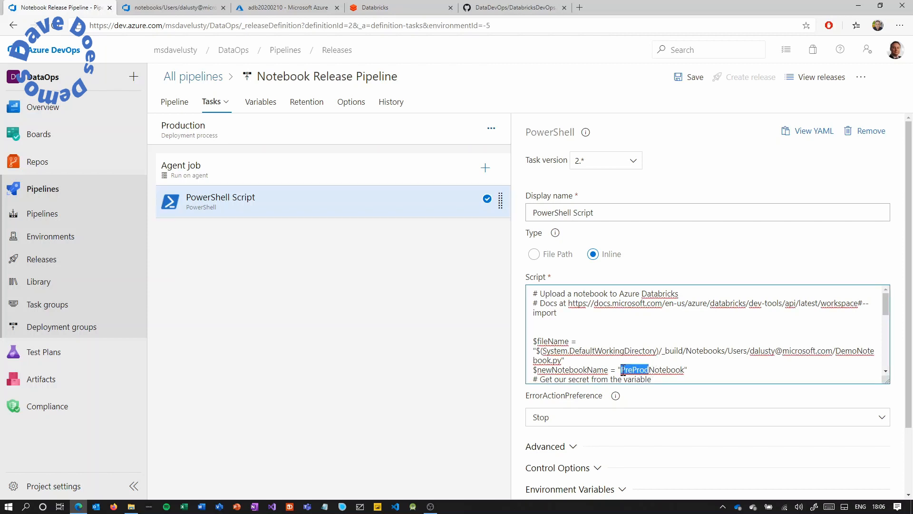
type("Production")
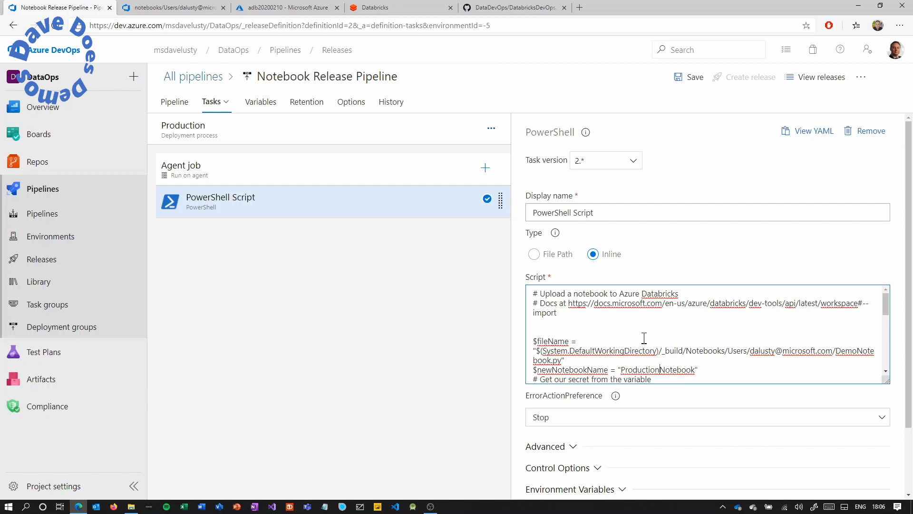
left_click(171, 105)
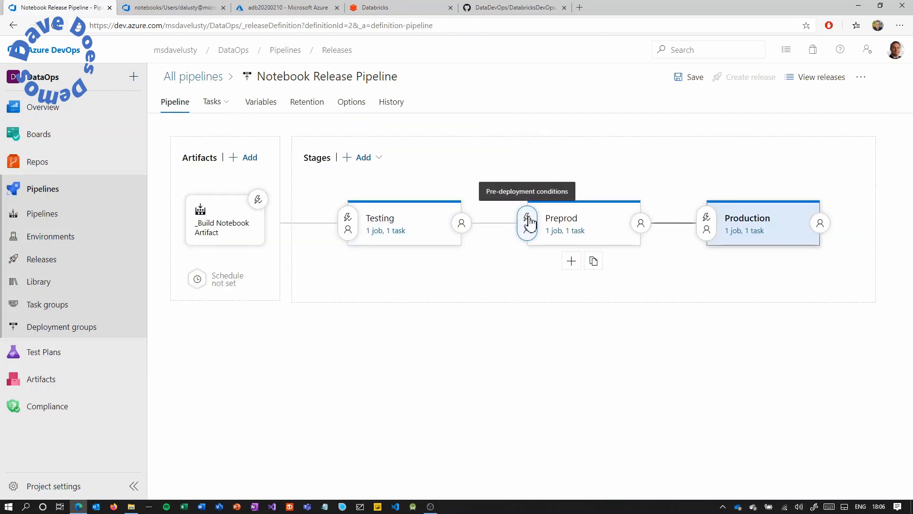
Enable Preprod pre-deployment approvals with the user as approver and 30-day timeout, then save.
left_click(528, 222)
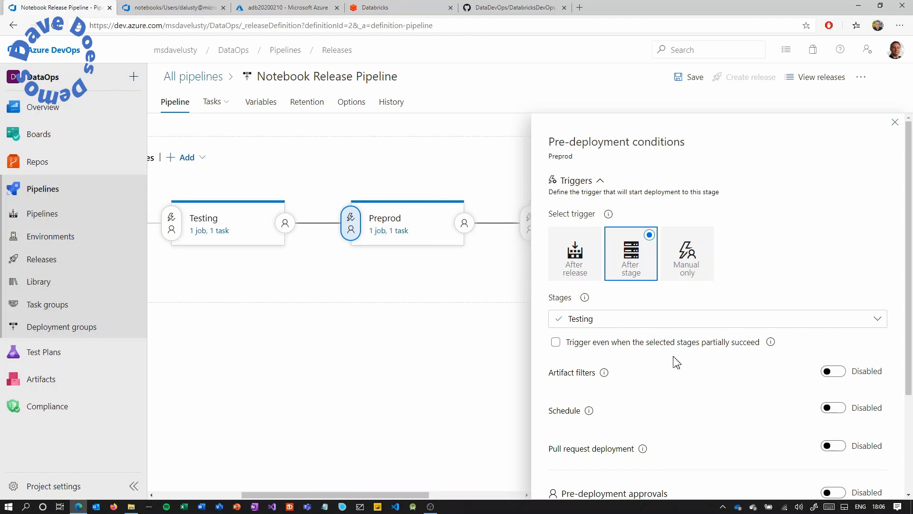
scroll(685, 361, "down", 3)
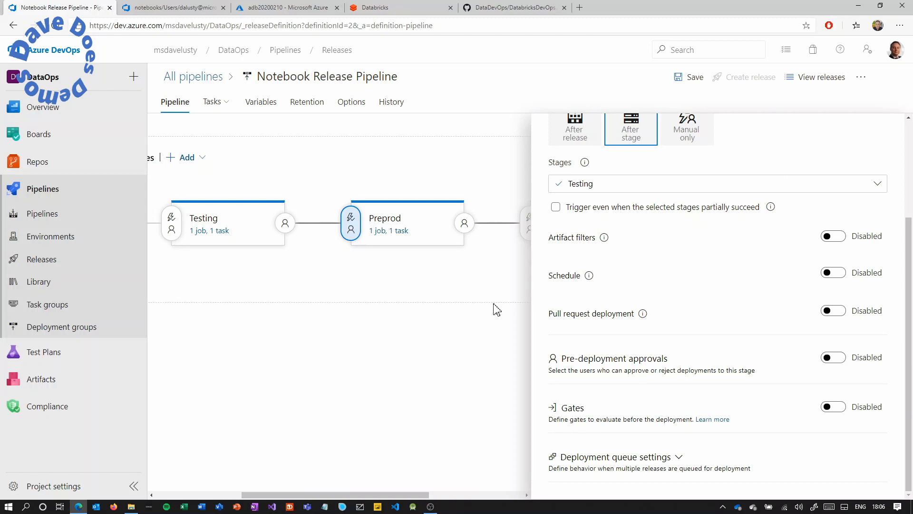
left_click(833, 357)
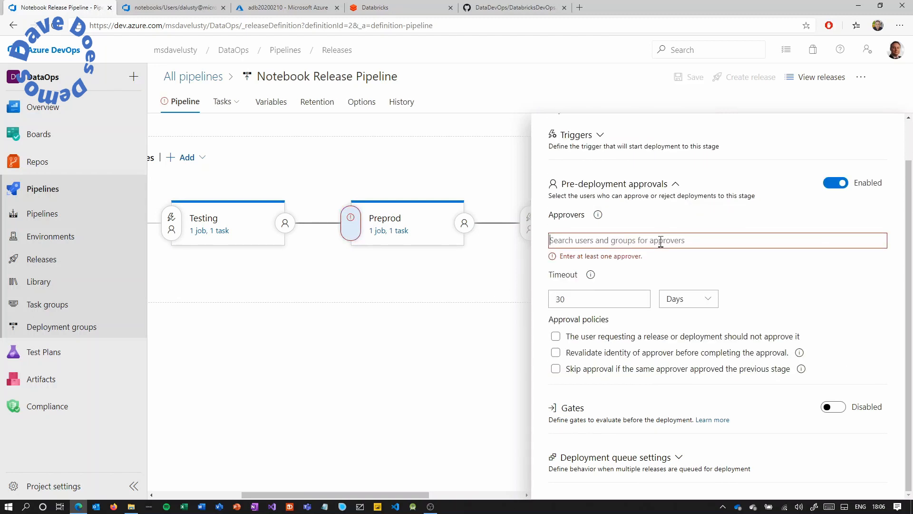
type("dalusty")
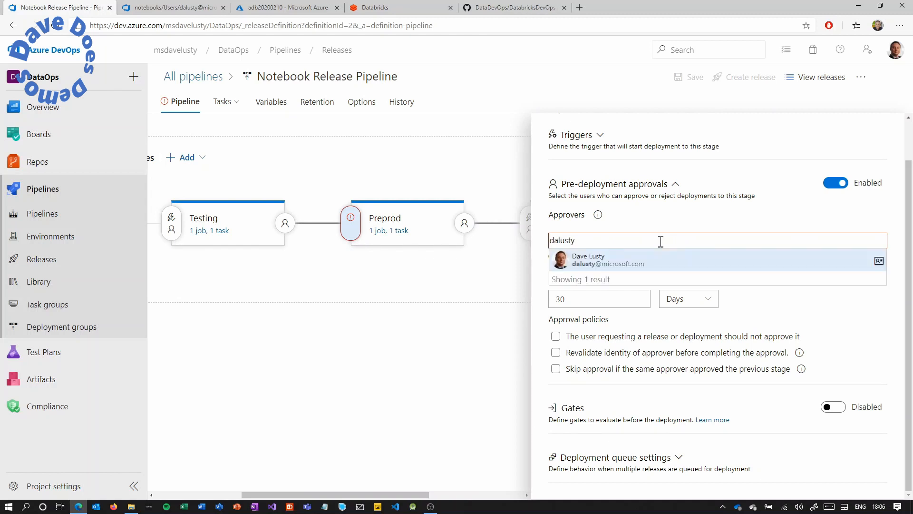
left_click(610, 259)
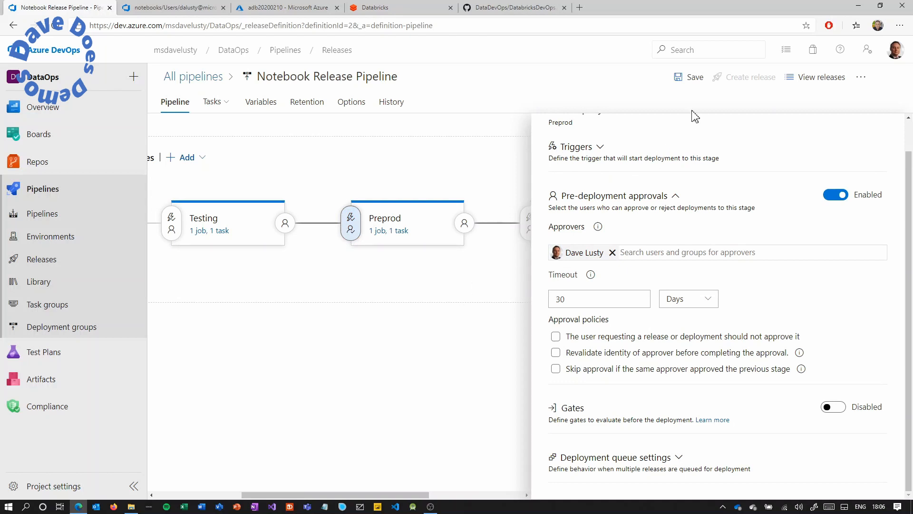
left_click(694, 78)
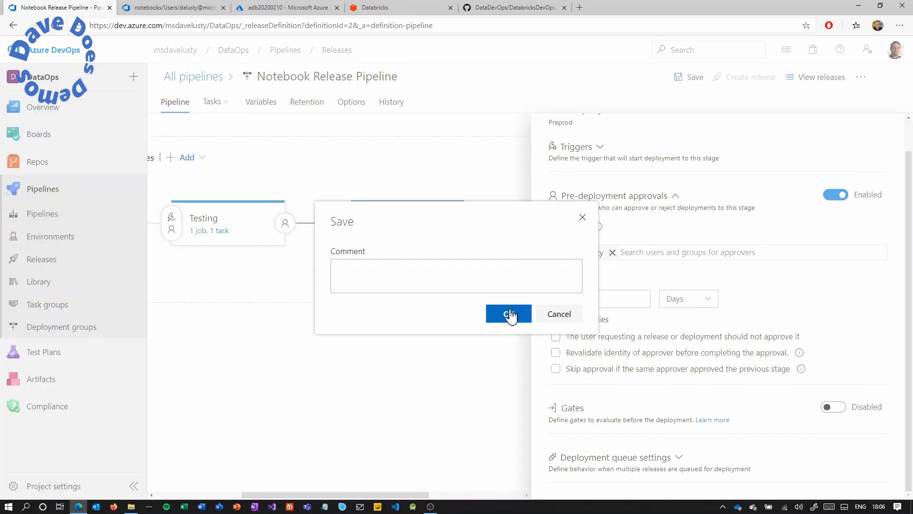
left_click(510, 315)
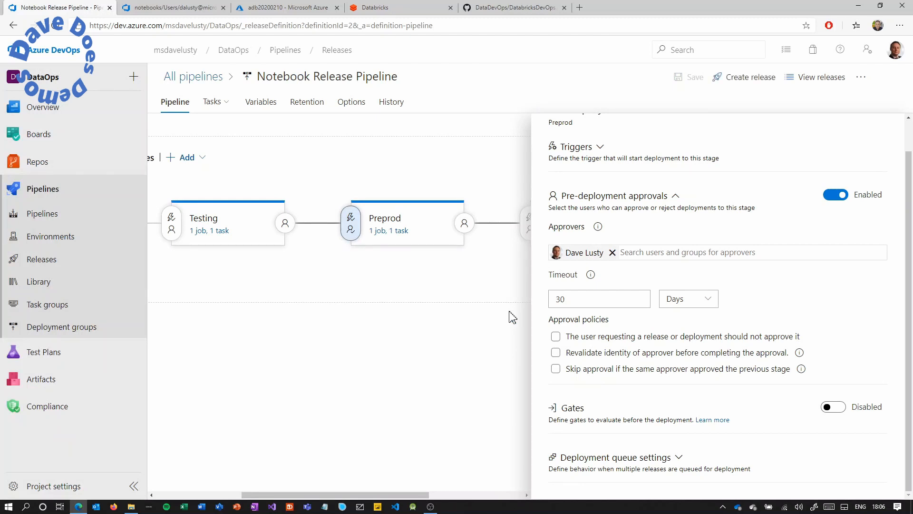
Create Release-2 from artifact version 93 and review the Testing stage's deployment logs.
left_click(742, 79)
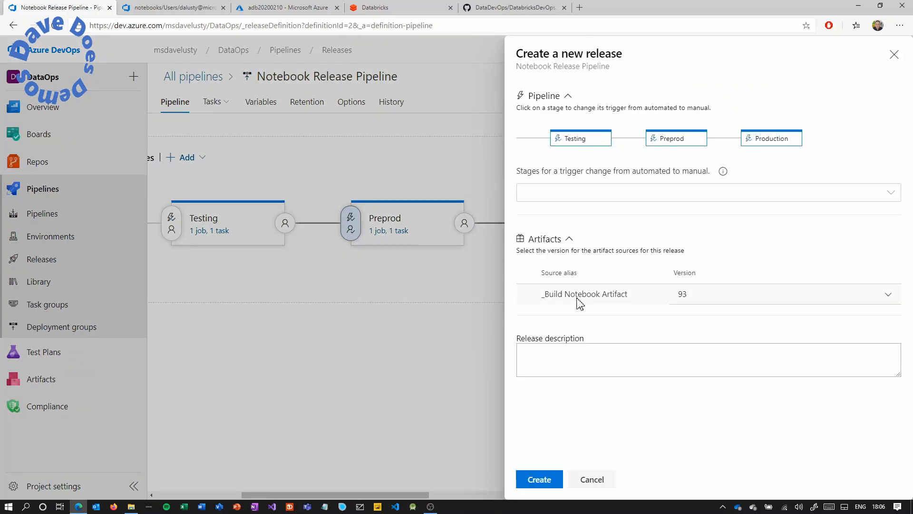
left_click(536, 479)
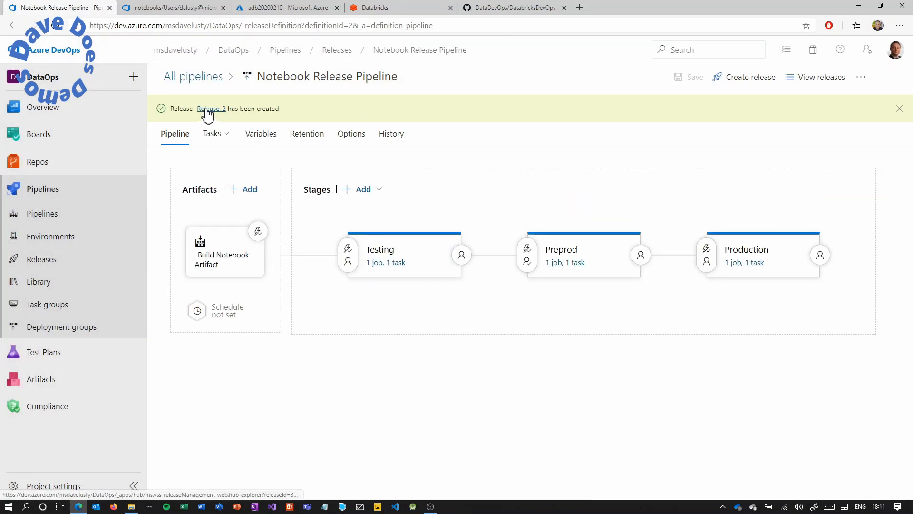
left_click(208, 109)
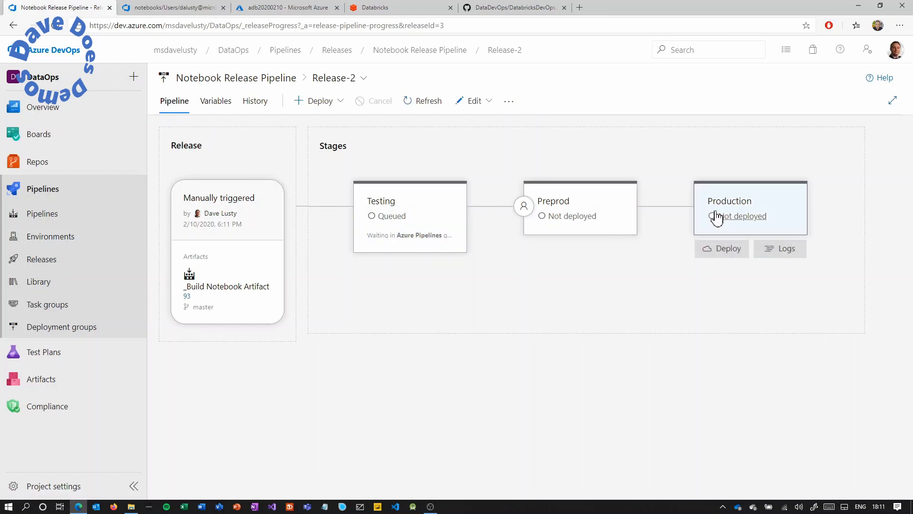
left_click(386, 218)
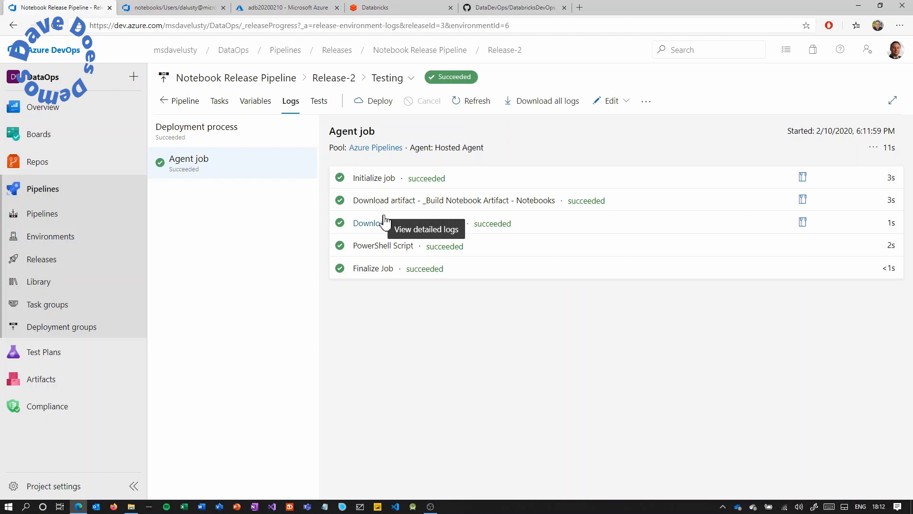
Approve Release-2's Preprod deployment, then go to the Databricks workspace.
left_click(343, 80)
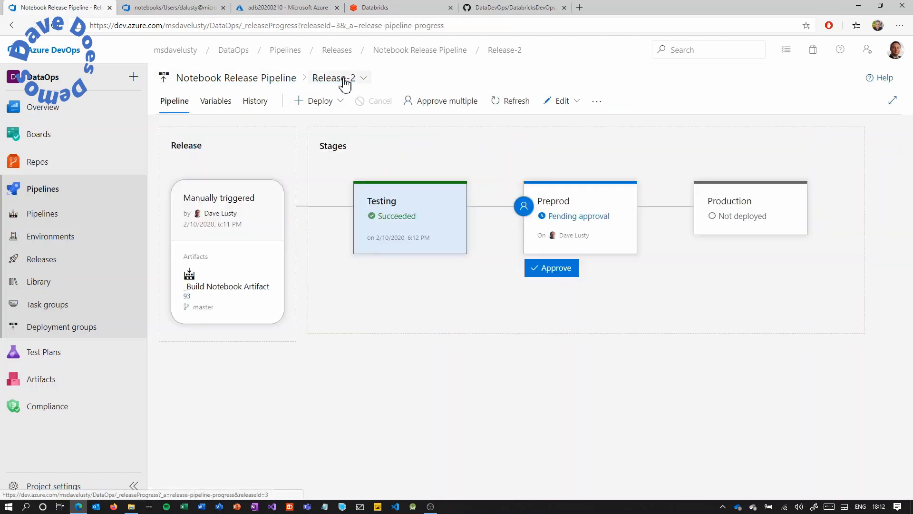
left_click(554, 274)
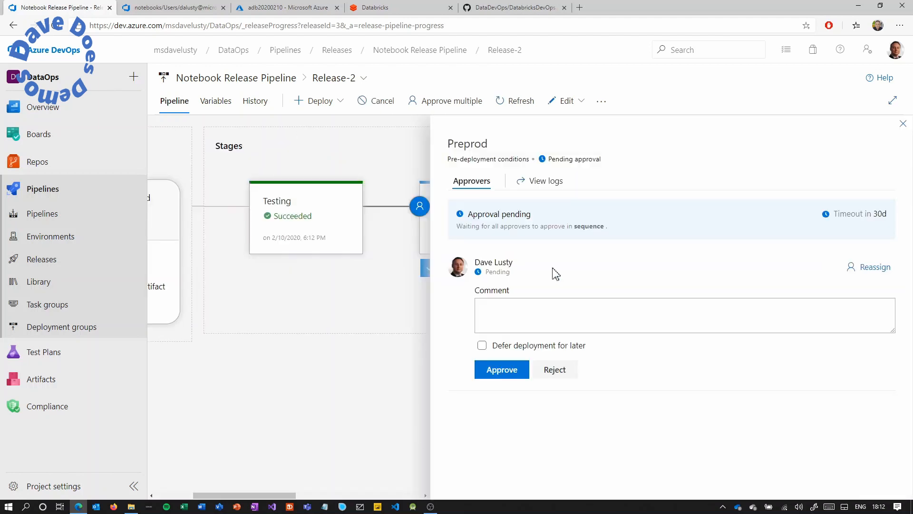
left_click(505, 371)
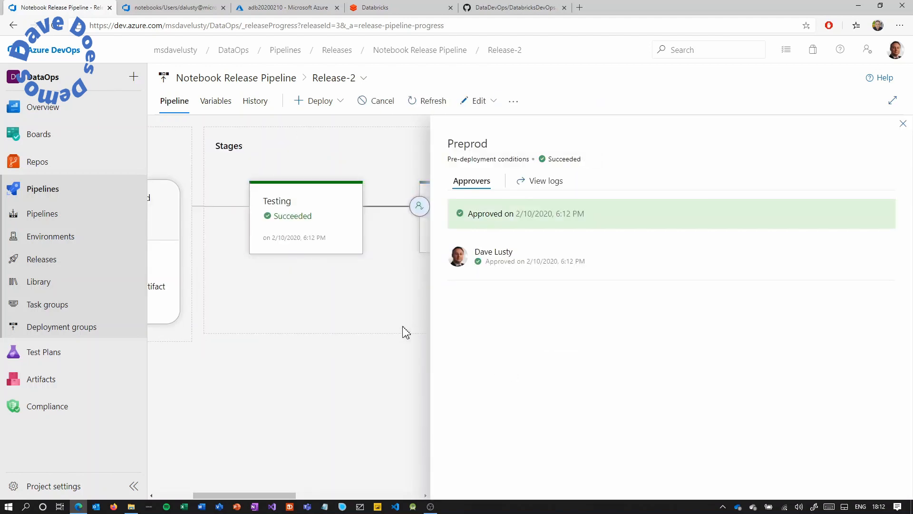
left_click(902, 125)
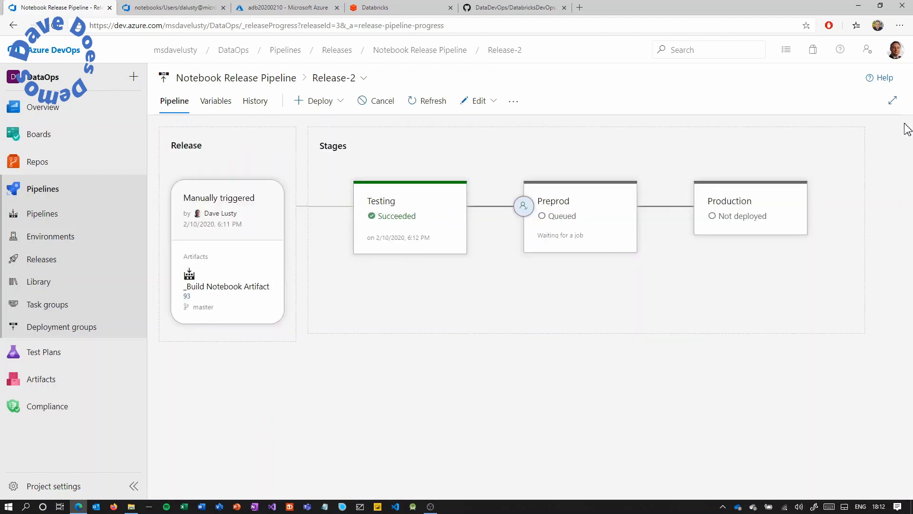
left_click(408, 9)
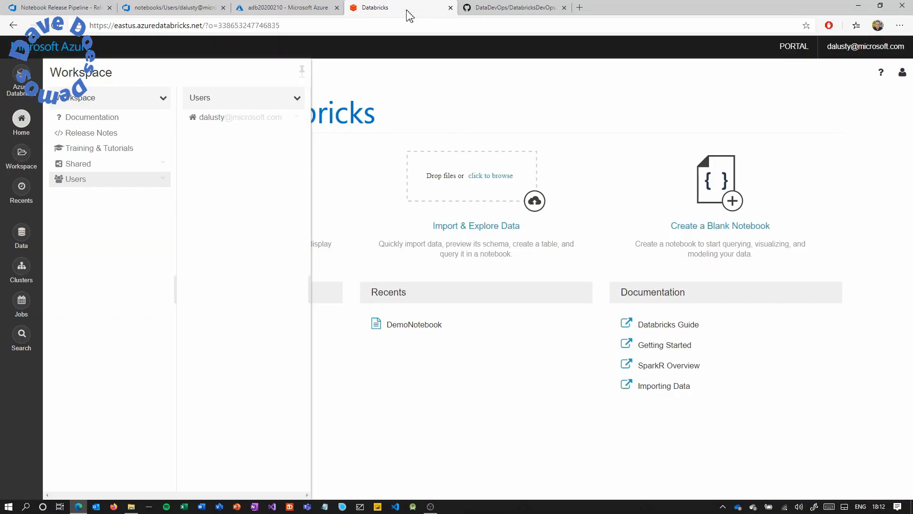
Verify ImportedNotebook contains '# Feature Branch 10/02/2020' and check that Preprod has succeeded.
left_click(21, 123)
left_click(20, 123)
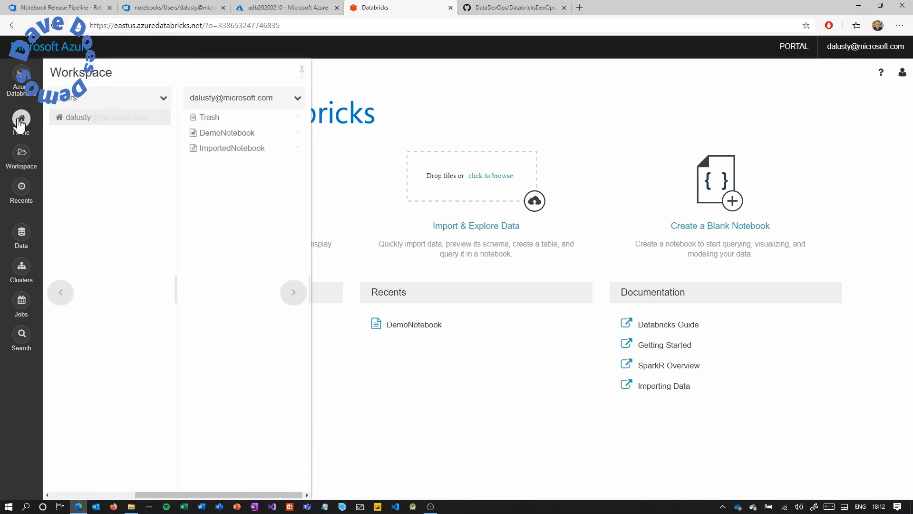
left_click(237, 149)
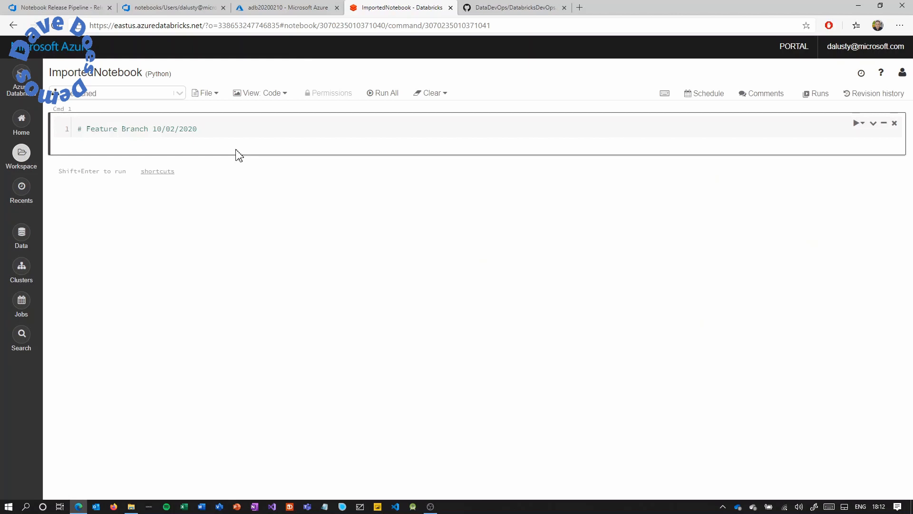
left_click(88, 10)
mouse_move(608, 234)
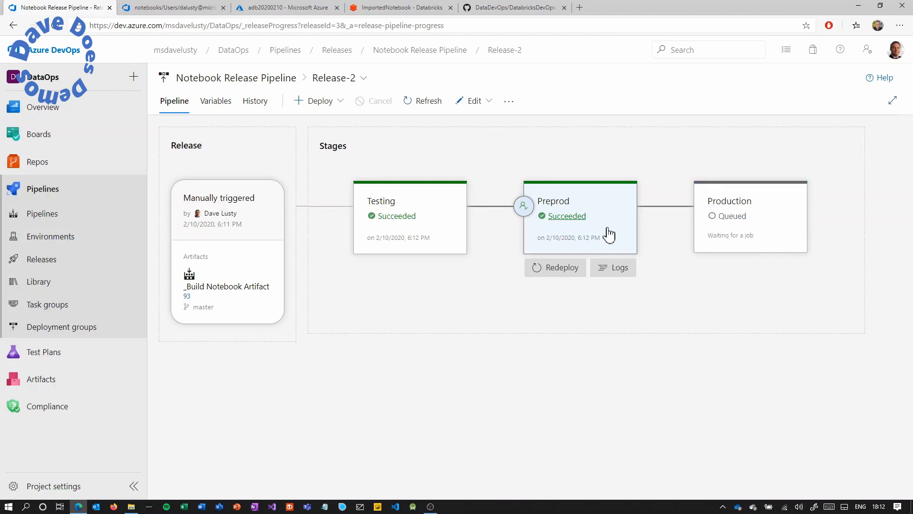
left_click(394, 9)
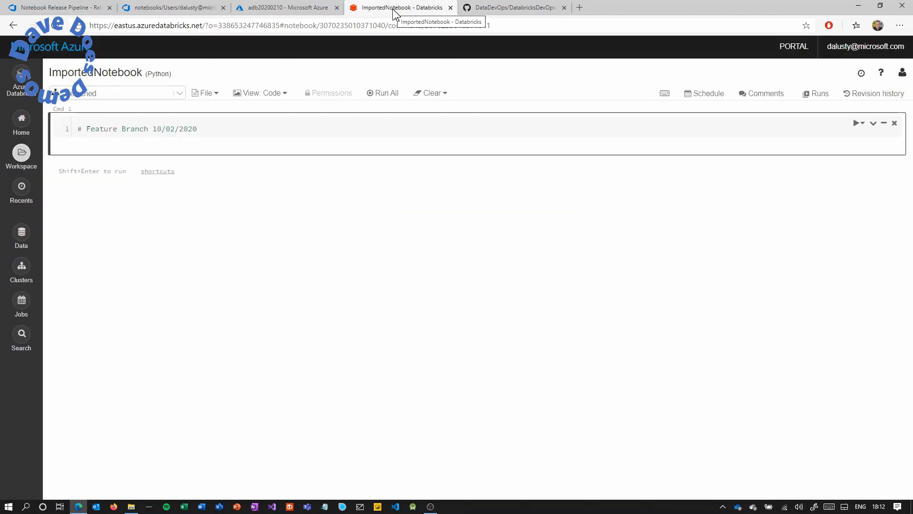
Confirm PreProdNotebook carries the Feature Branch comment, then return to the Release-2 stages view.
left_click(21, 153)
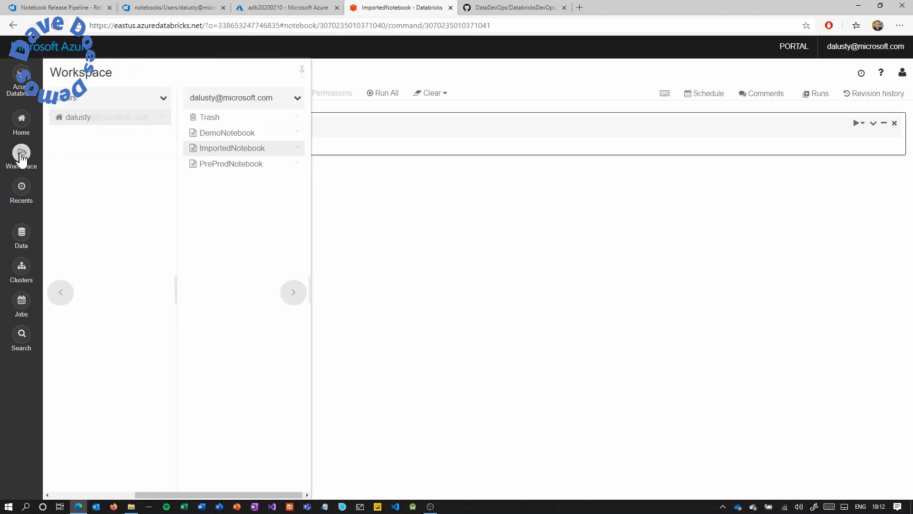
left_click(242, 165)
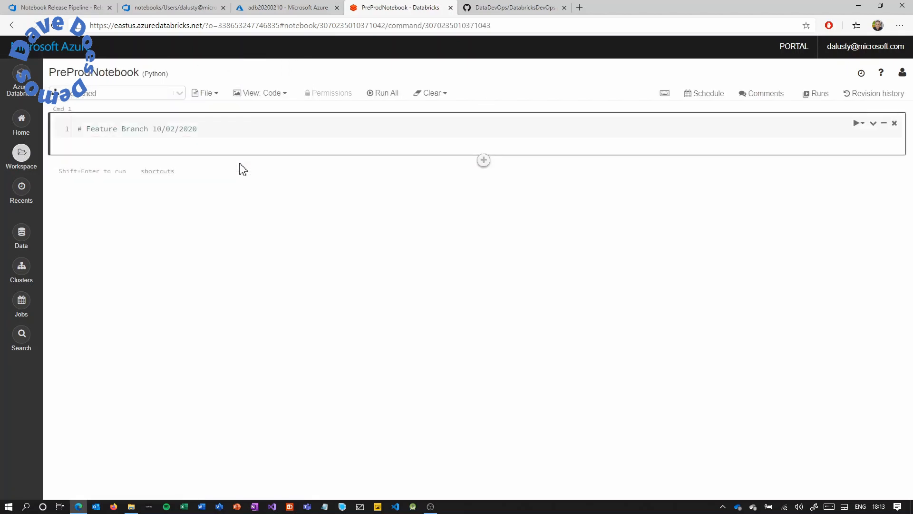
left_click(89, 9)
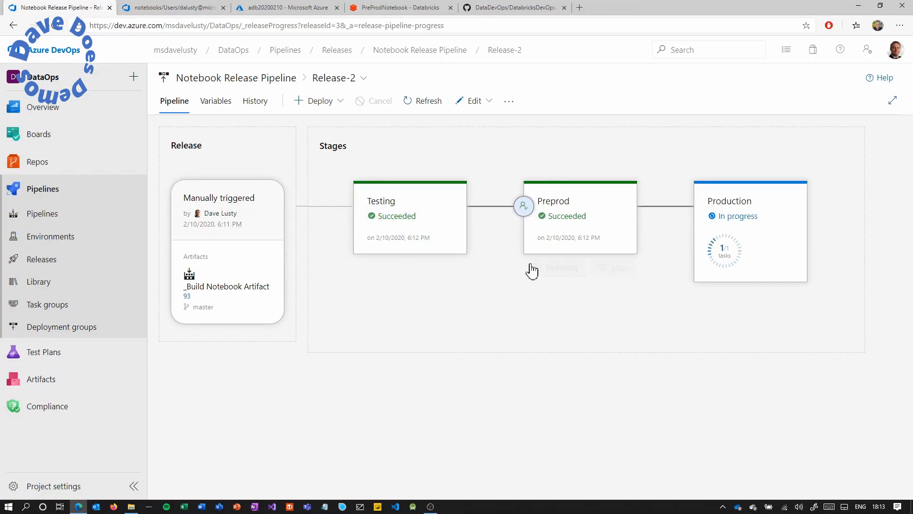
After Production succeeds, confirm ProductionNotebook in Databricks shows '# Feature Branch 10/02/2020'.
mouse_move(533, 270)
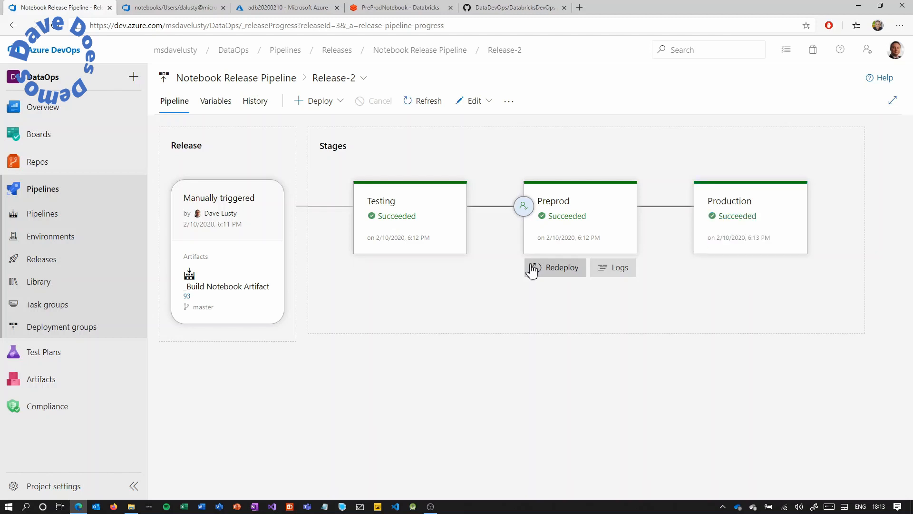
left_click(371, 6)
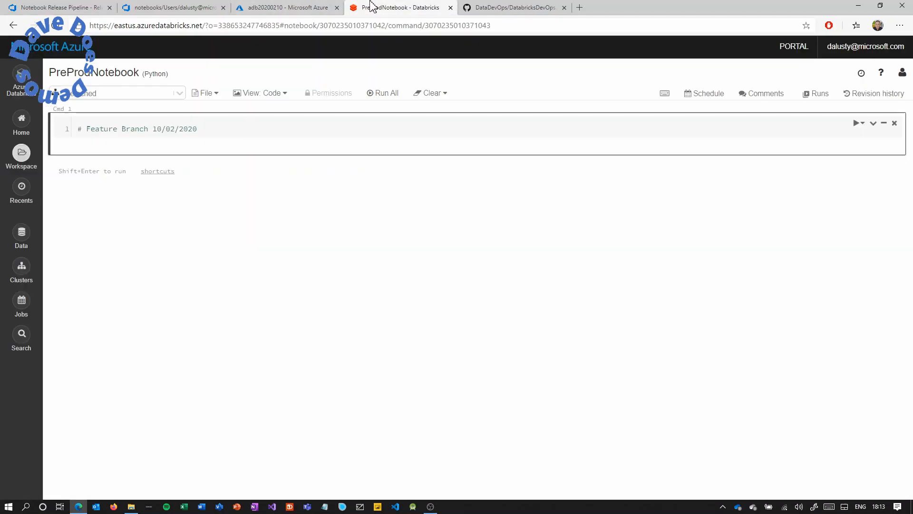
left_click(21, 153)
left_click(256, 180)
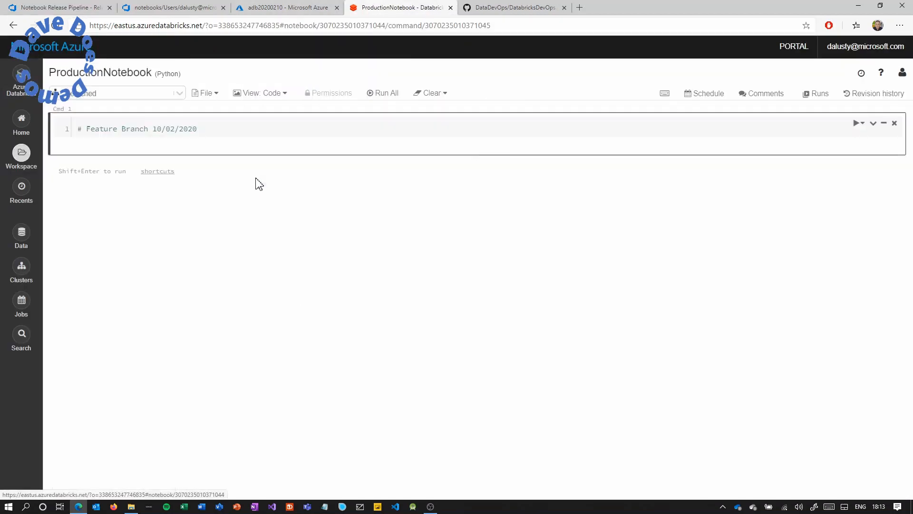